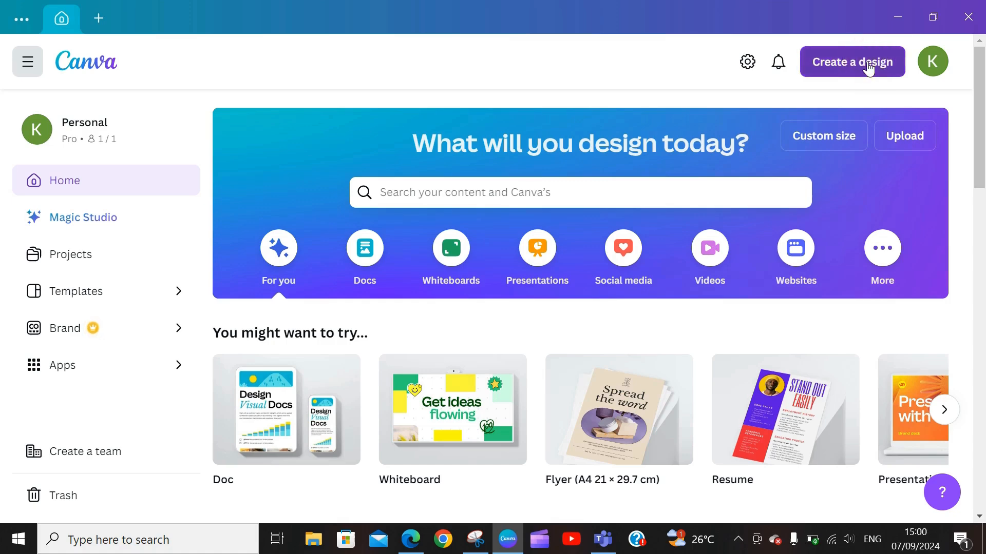
Step: Create a new blank Flyer (A4 21 × 29.7 cm) design from a FLYER search
left_click(867, 64)
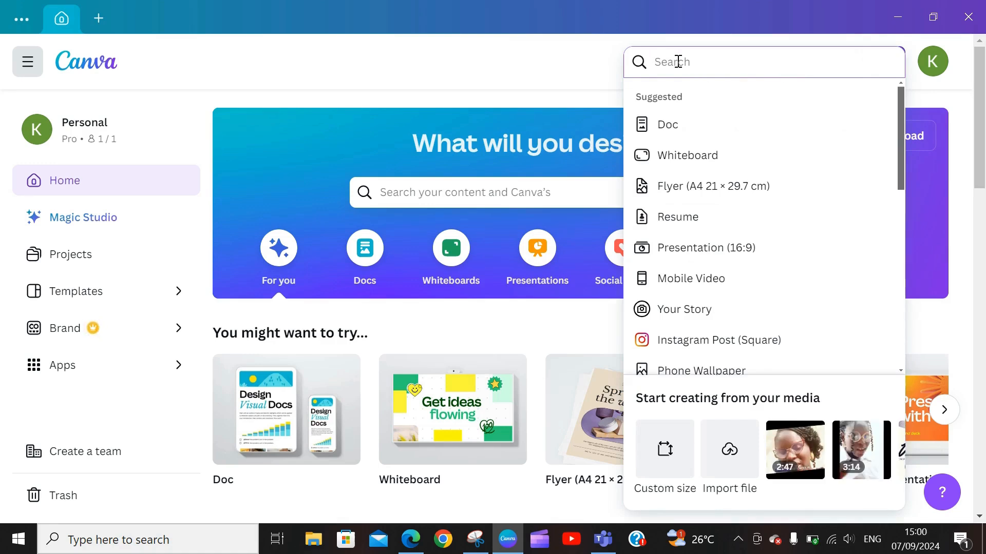
type("FLYER")
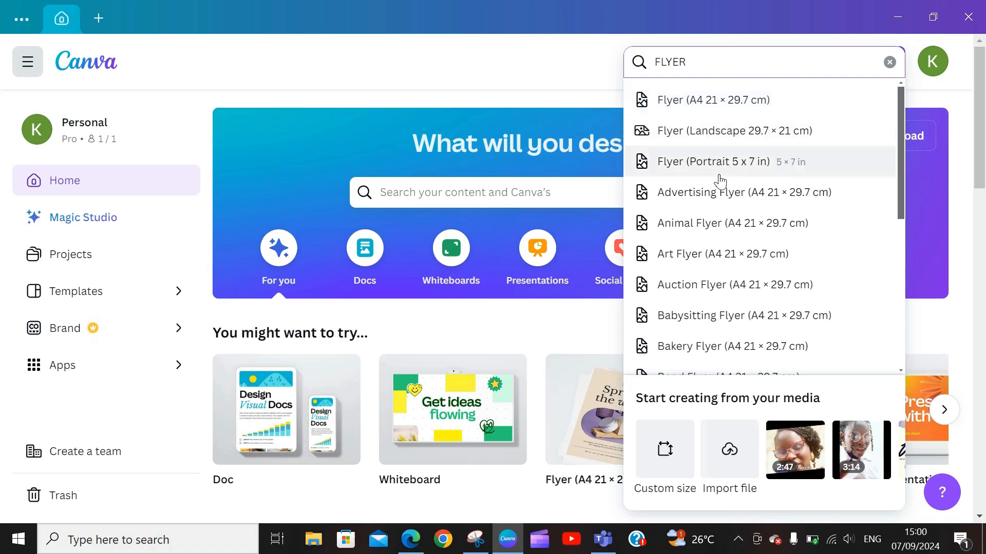
left_click(731, 105)
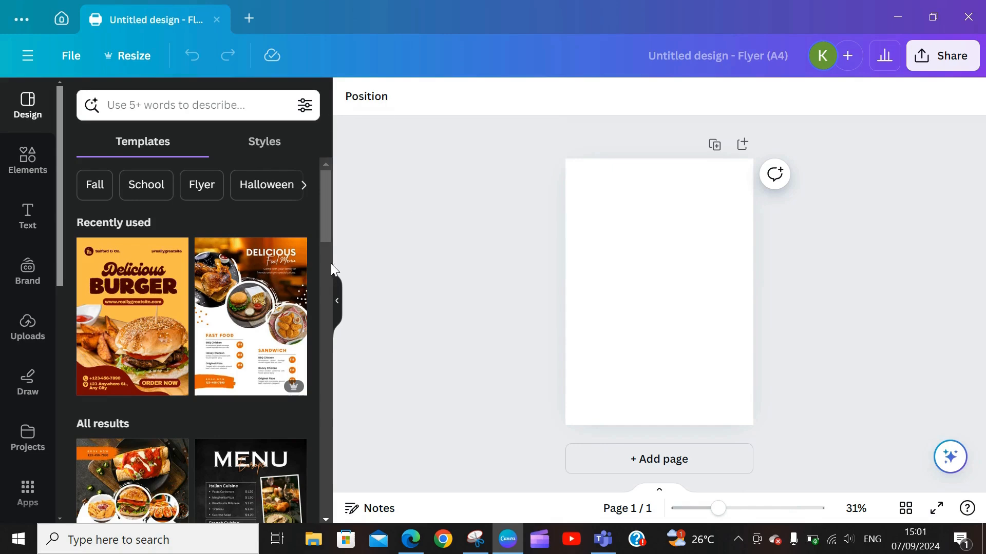
left_click(644, 277)
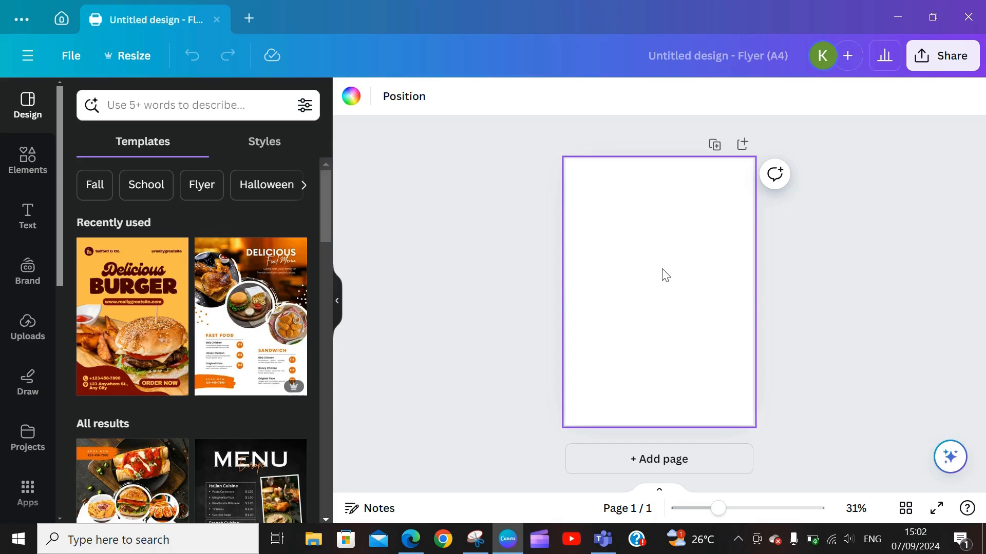
left_click(630, 238)
Step: Add a heading near the top of the page reading APEKE'S AFRICAN STORE
left_click(27, 210)
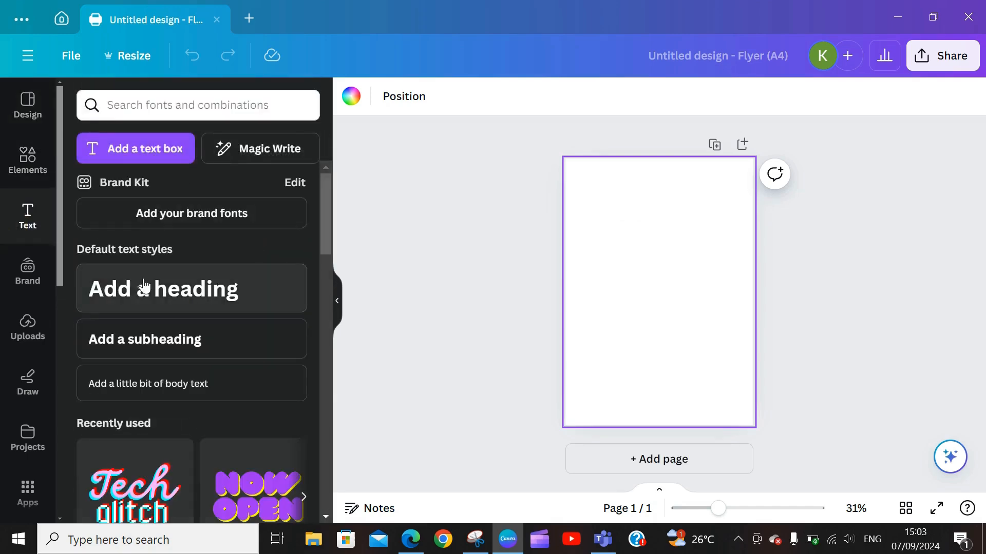
left_click(111, 291)
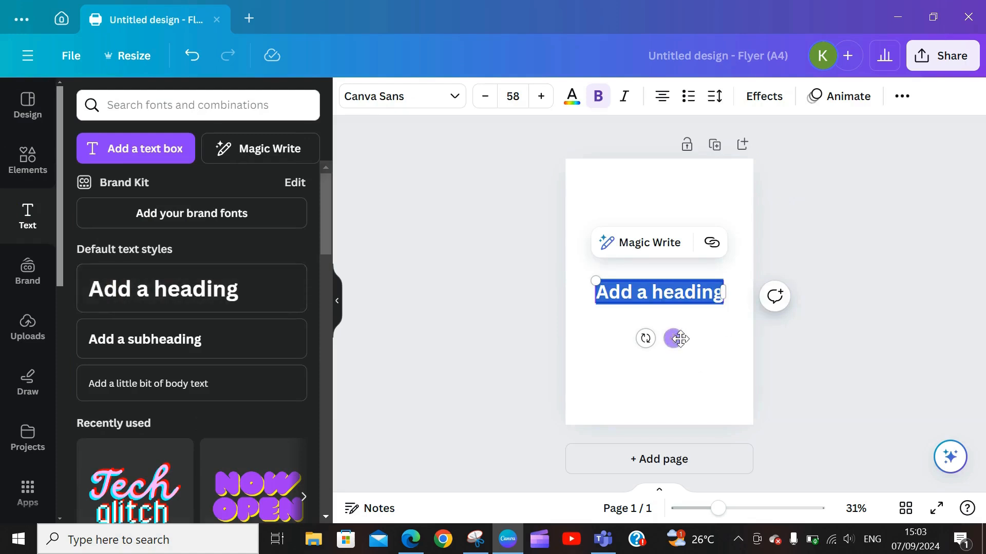
left_click_drag(677, 339, 678, 244)
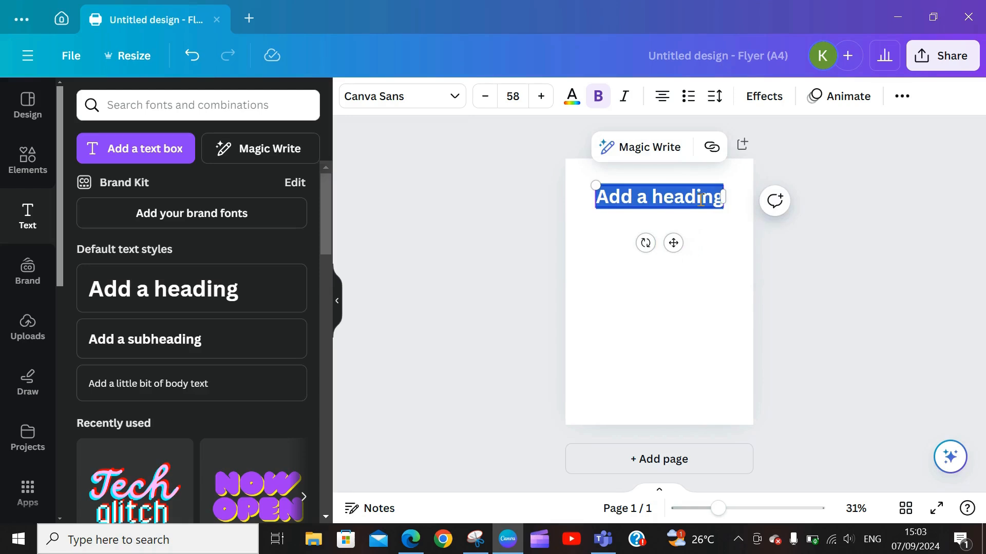
type("APEKE")
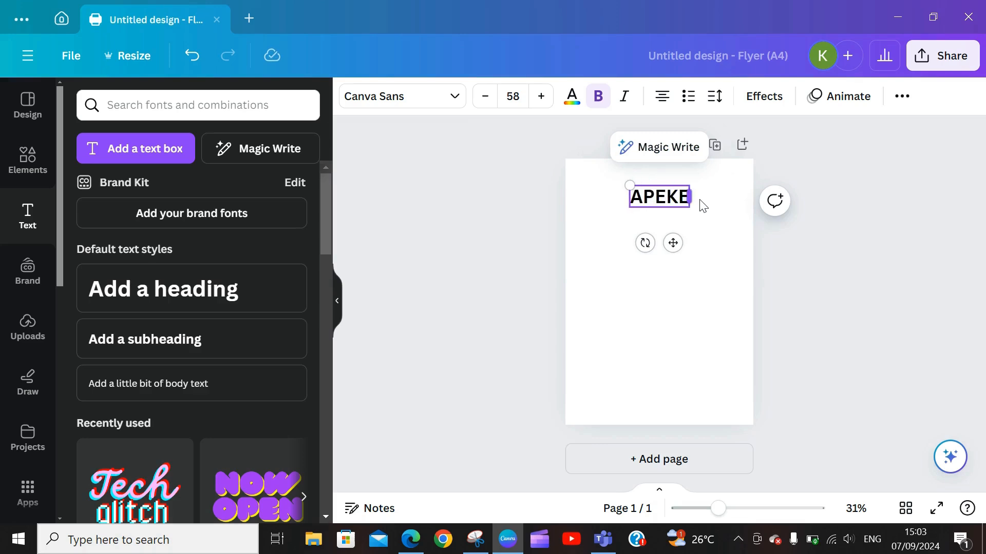
type("'")
type("S")
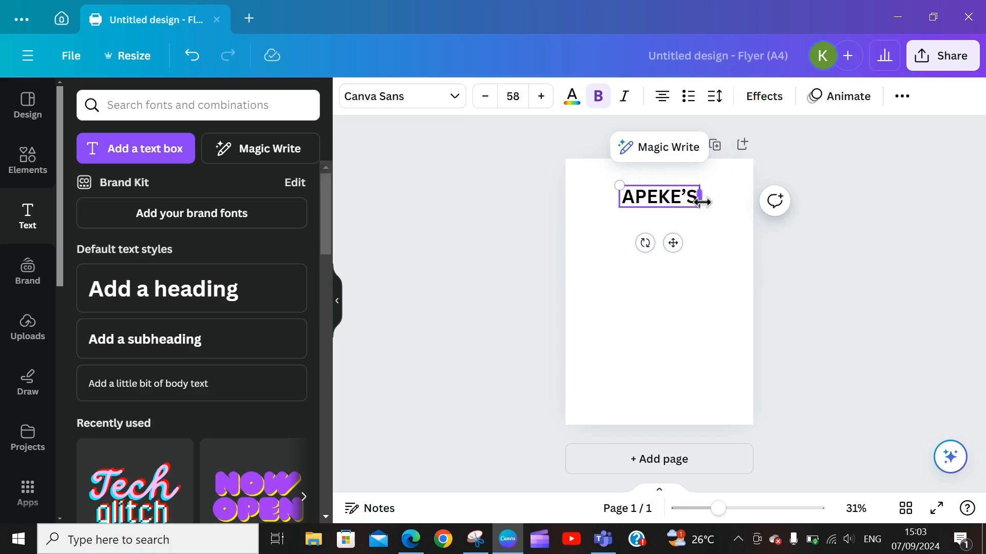
type(" LO")
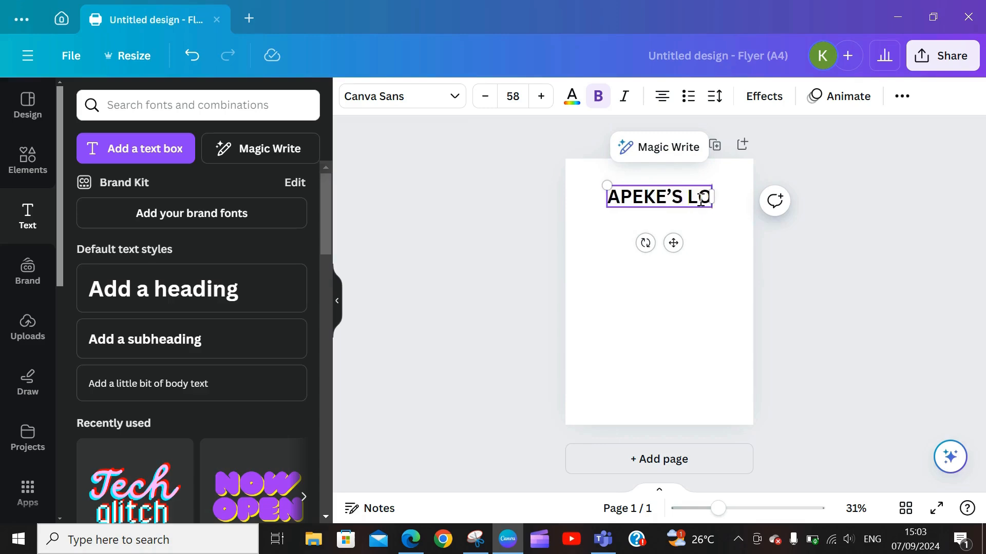
type("CAL")
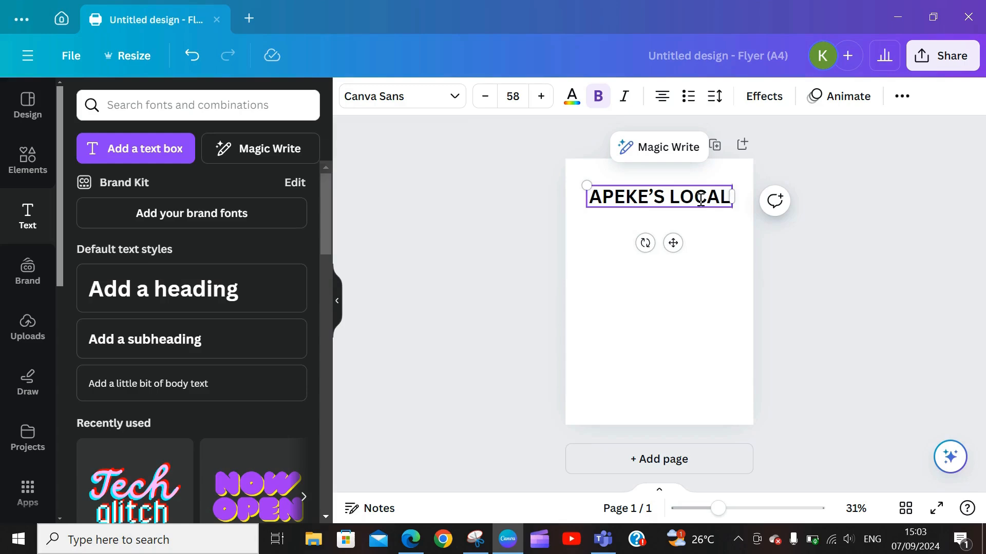
type("M")
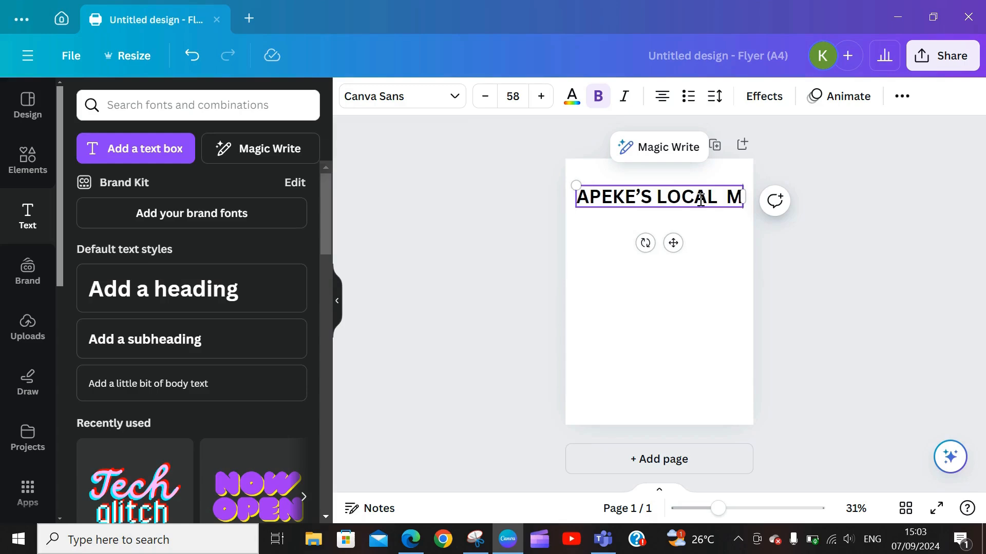
key("BackSpace")
key("BackSpace")
key("BackSpace")
key("BackSpace")
key("BackSpace")
key("BackSpace")
key("BackSpace")
key("BackSpace")
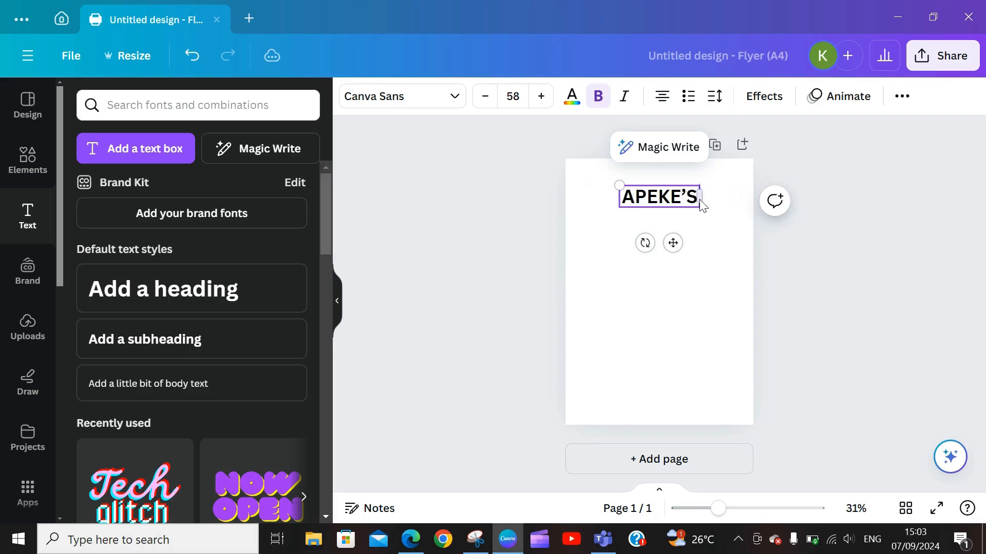
type("A")
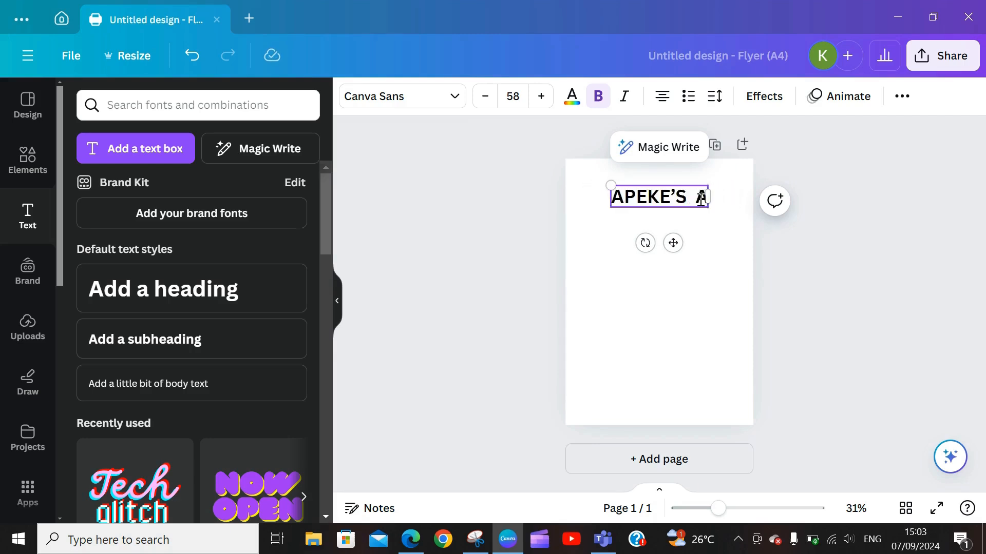
type("FRICAN STORE")
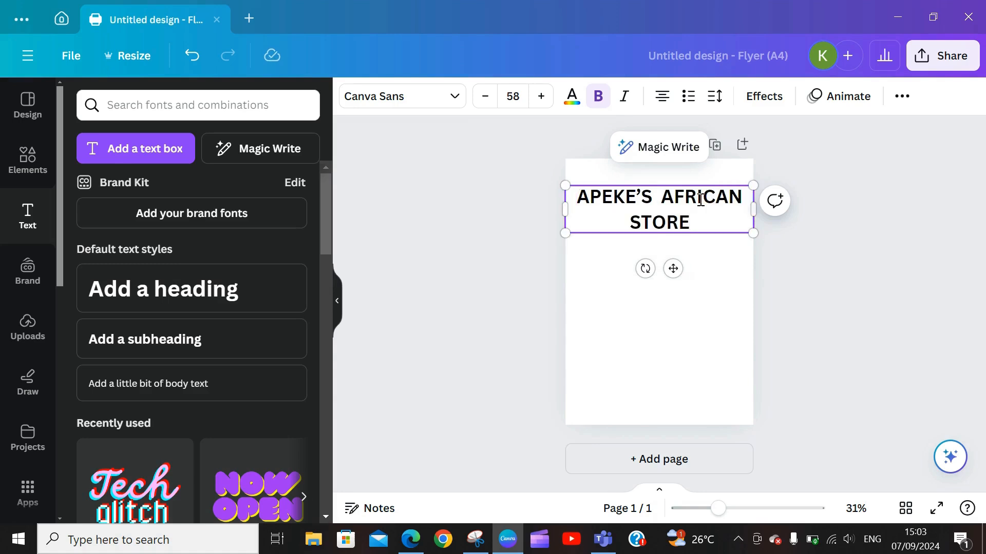
left_click(633, 213)
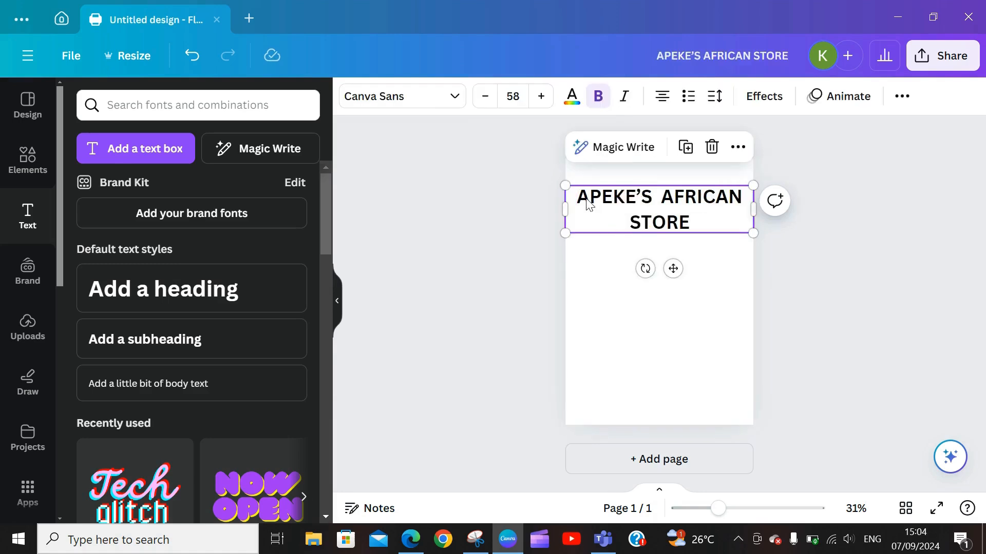
left_click(456, 103)
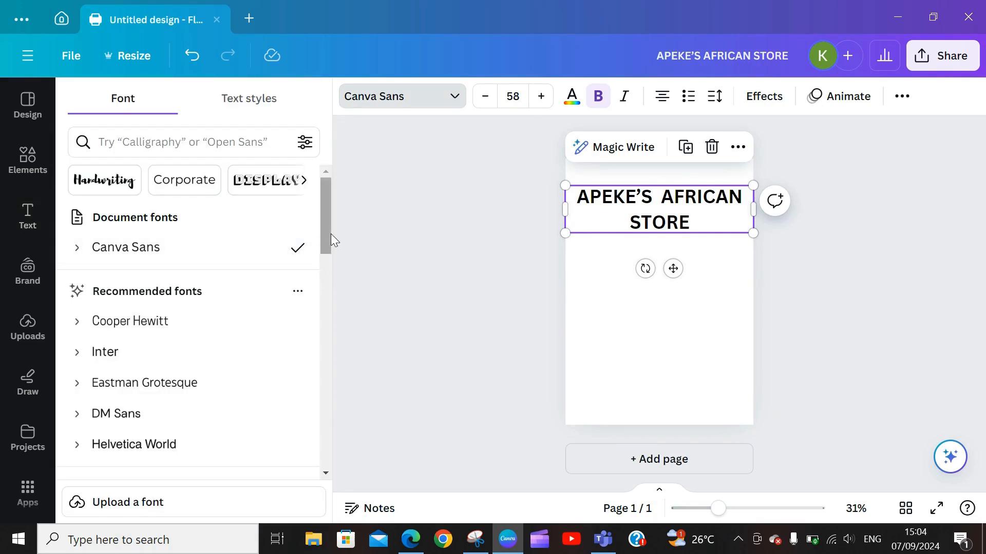
Step: Set the heading font to League Spartan at size 59
left_click_drag(326, 231, 322, 377)
left_click_drag(331, 310, 331, 316)
left_click(171, 263)
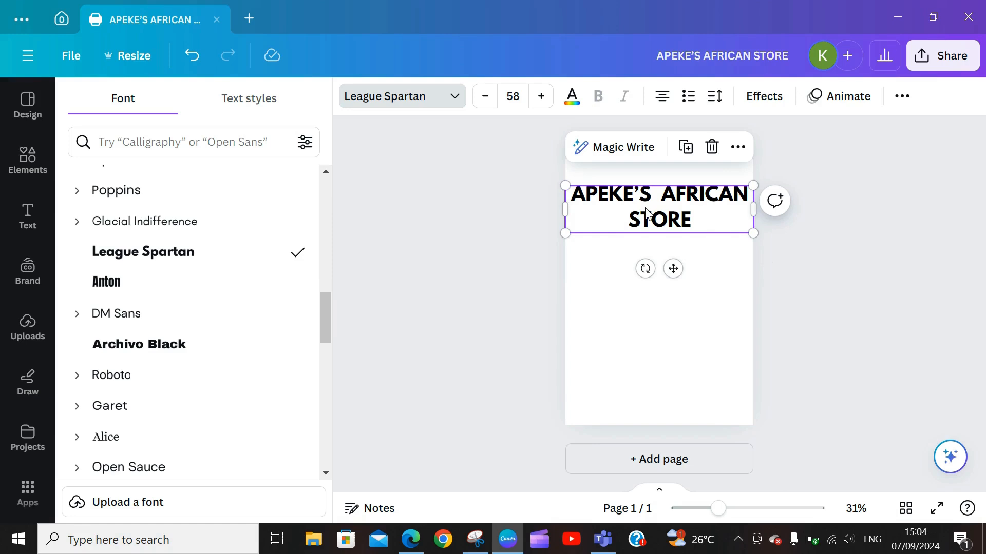
left_click(541, 97)
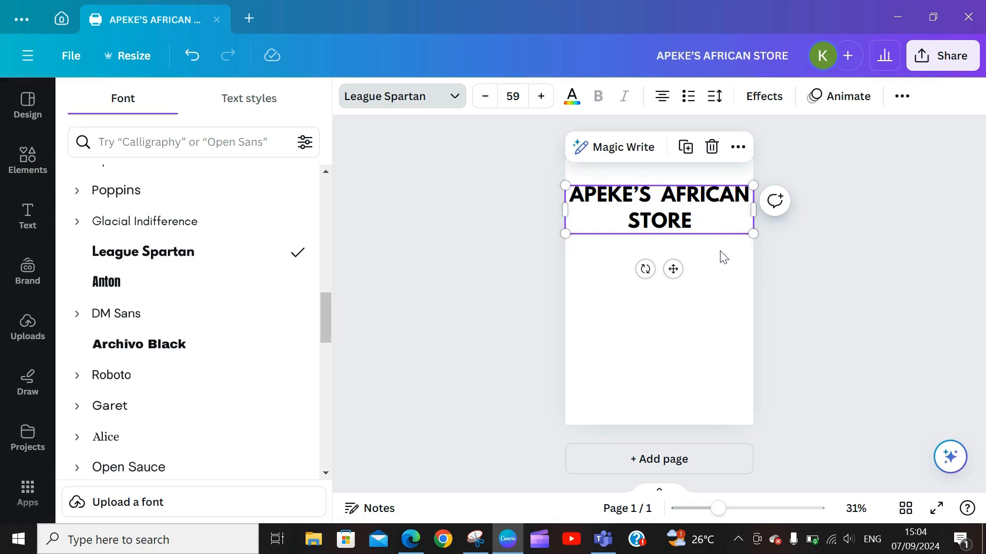
left_click(706, 222)
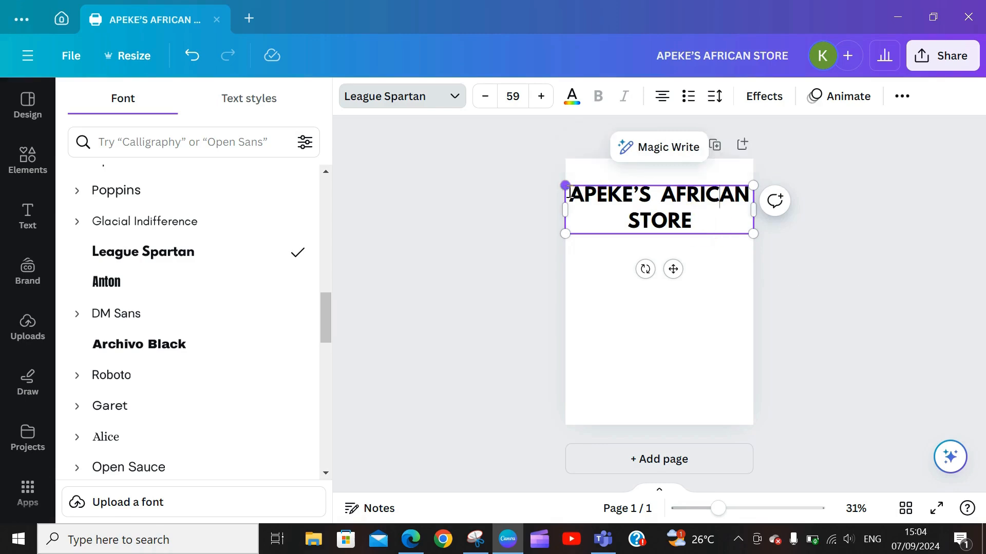
left_click(722, 164)
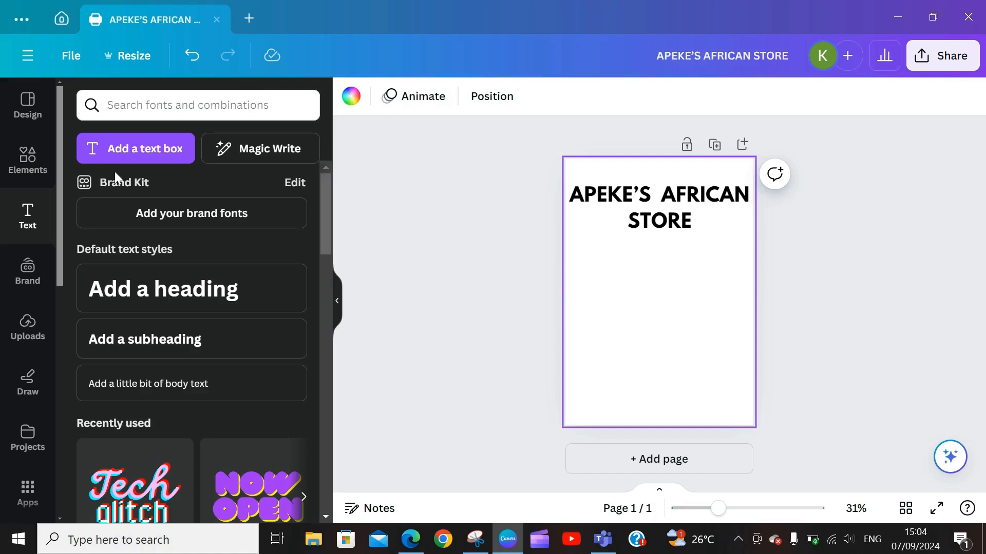
Step: Search the Elements library for BACKGROUND
left_click(236, 100)
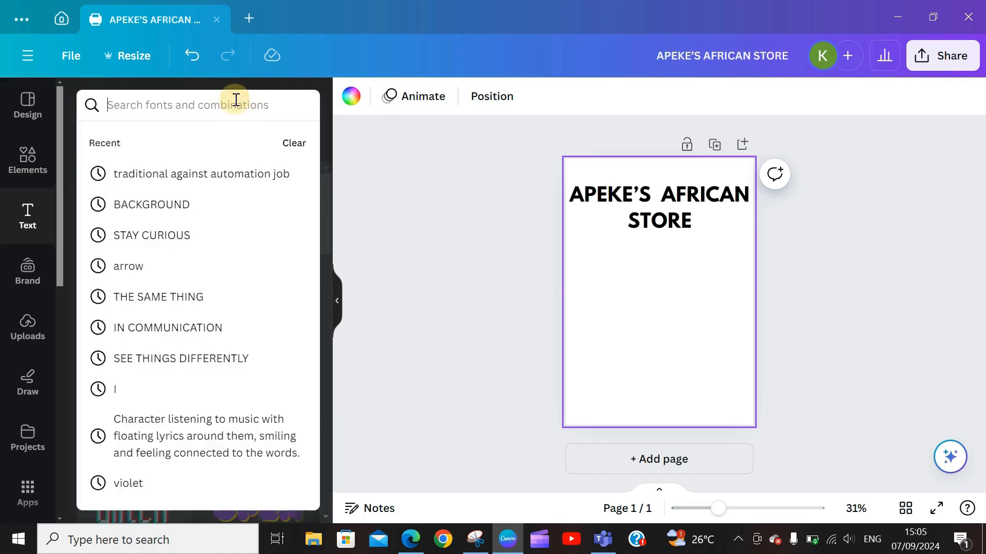
left_click(352, 244)
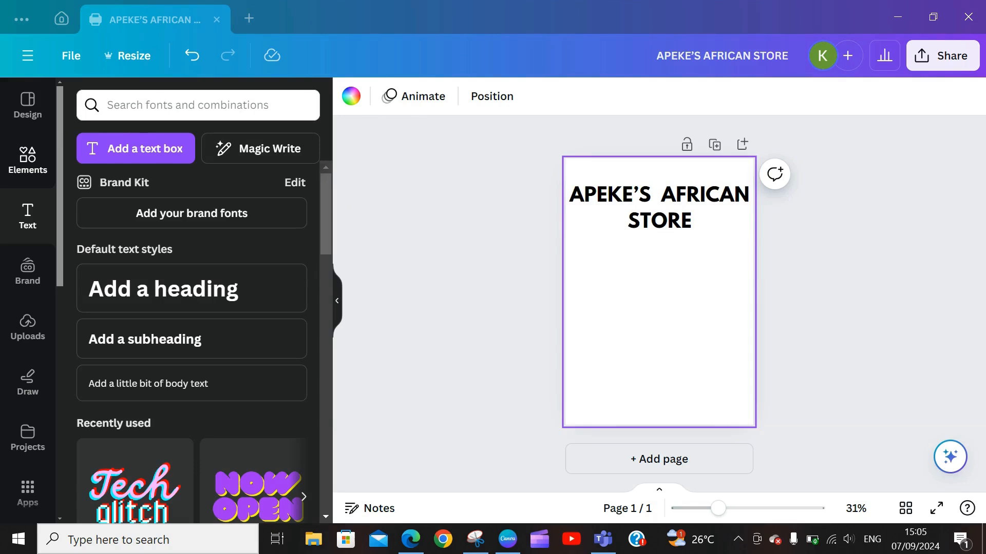
left_click(28, 159)
left_click(214, 102)
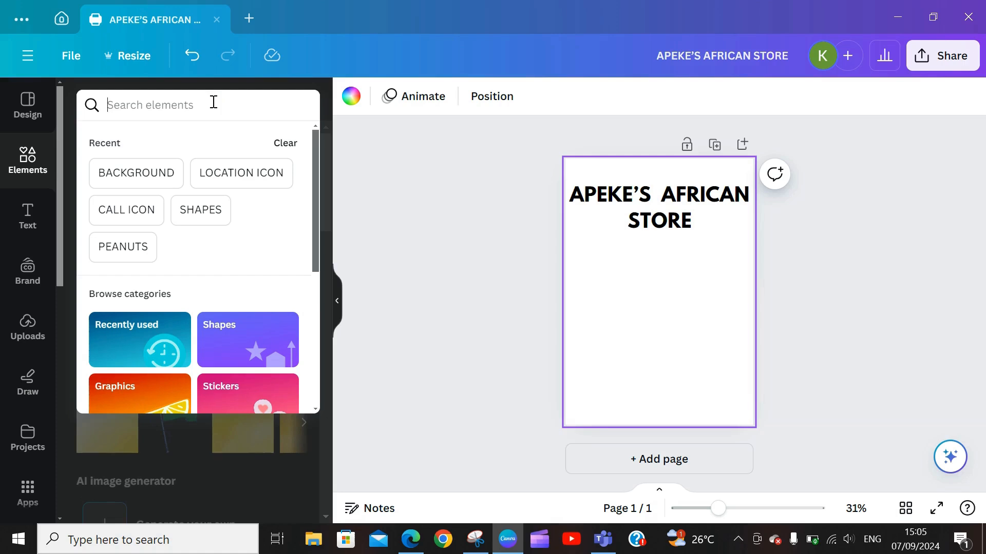
type("BACK")
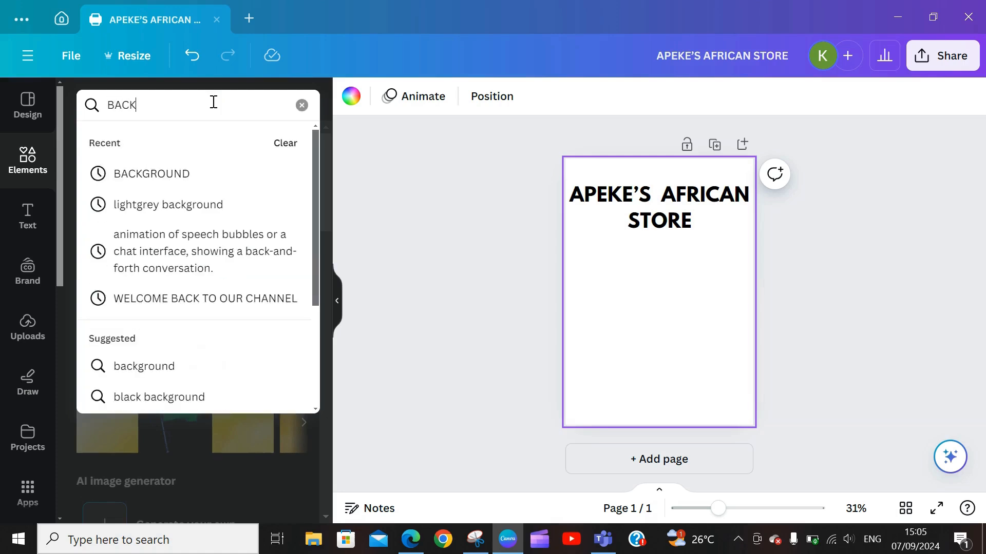
type("GROUND")
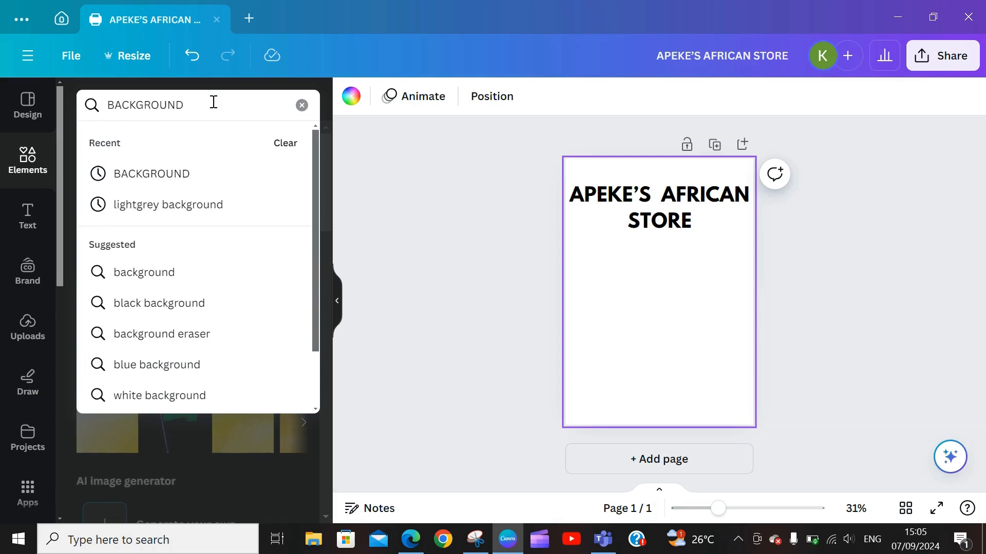
key("Return")
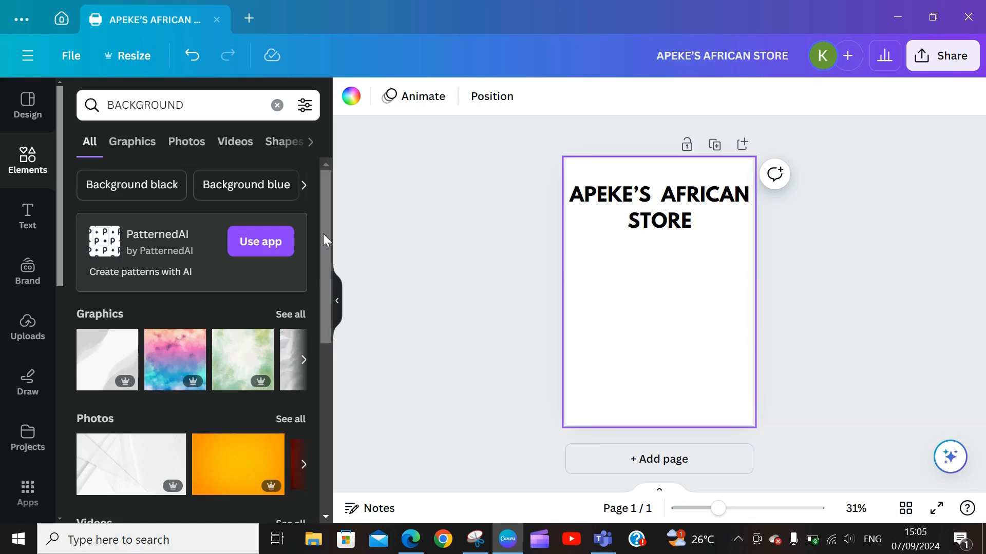
left_click_drag(323, 233, 340, 313)
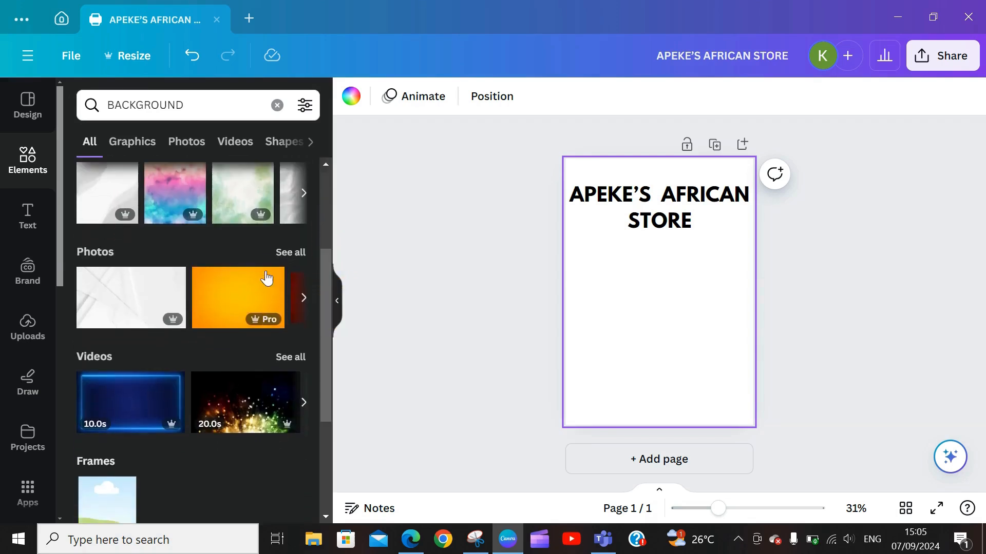
left_click_drag(328, 267, 330, 287)
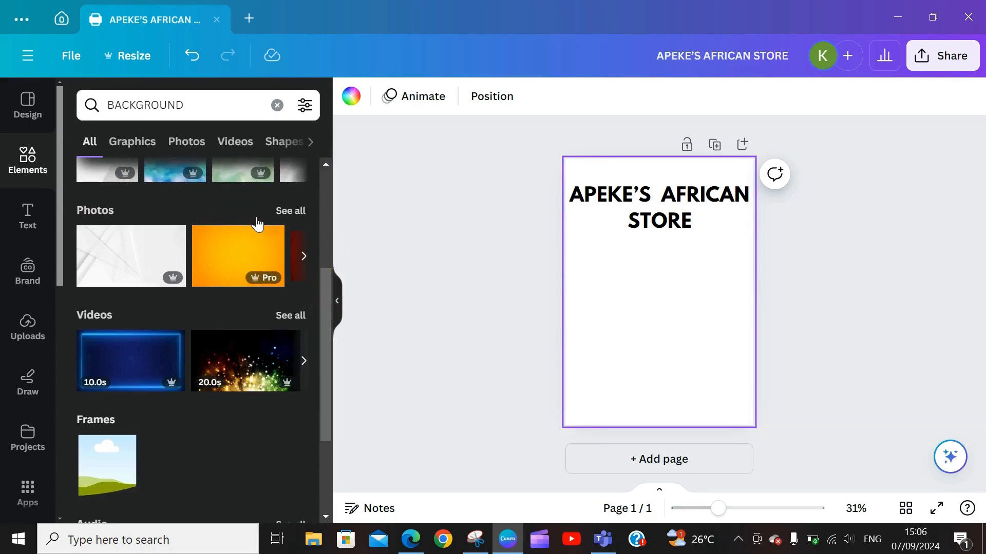
Step: Add the green watercolour photo from the BACKGROUND photo results to the page
left_click(284, 210)
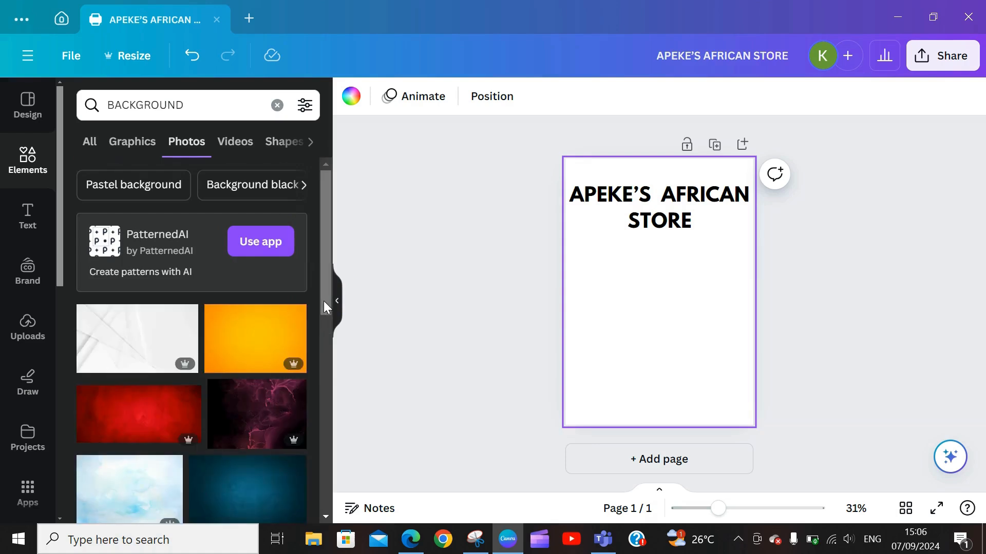
left_click_drag(323, 301, 330, 315)
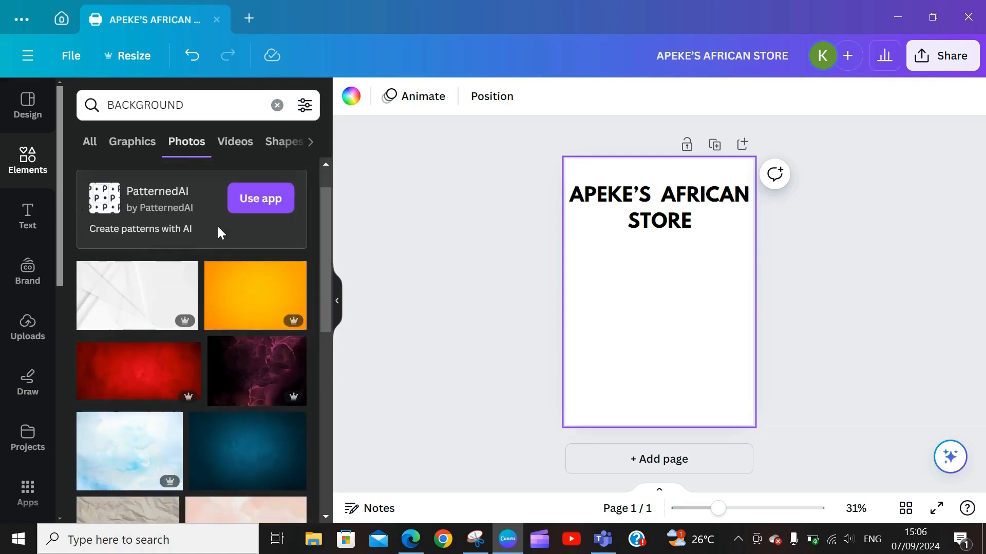
left_click_drag(325, 301, 334, 463)
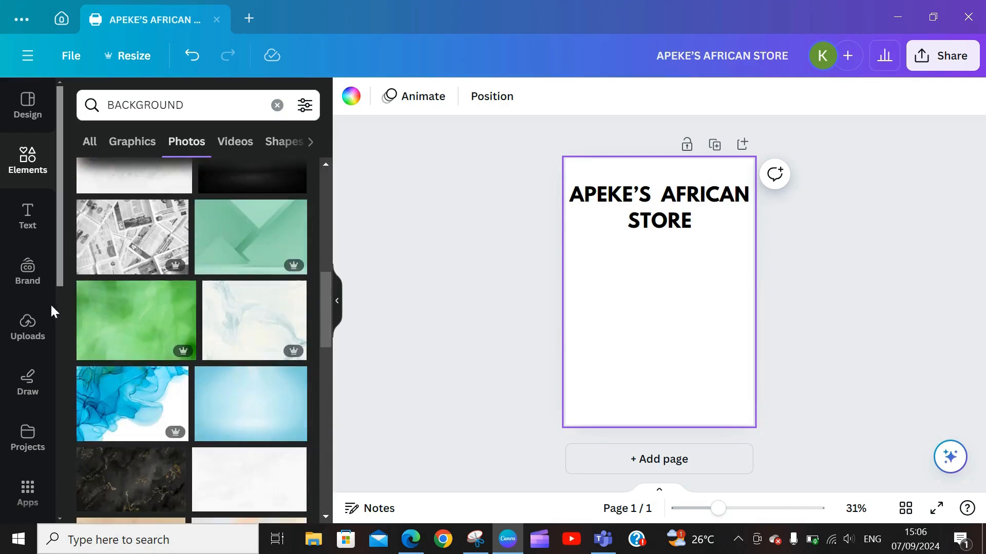
left_click(149, 339)
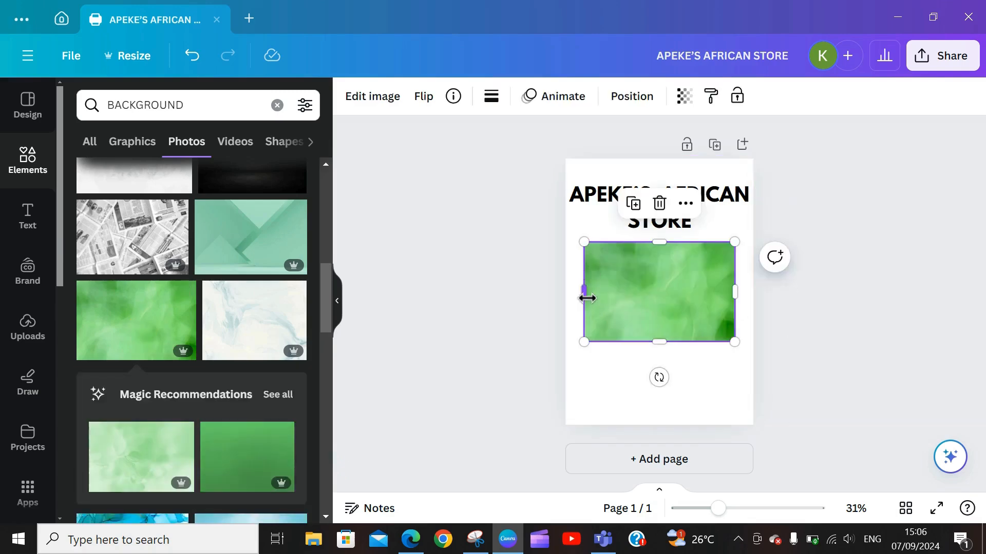
Step: Stretch the green watercolour photo so it covers the whole page
left_click_drag(585, 295, 565, 305)
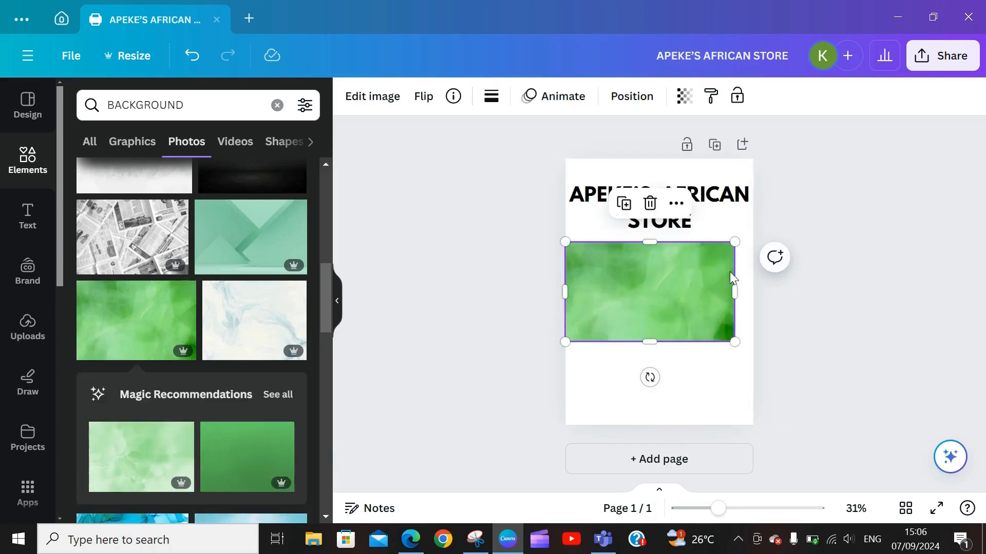
left_click_drag(733, 293, 753, 293)
left_click_drag(656, 242, 667, 159)
left_click_drag(662, 346, 667, 425)
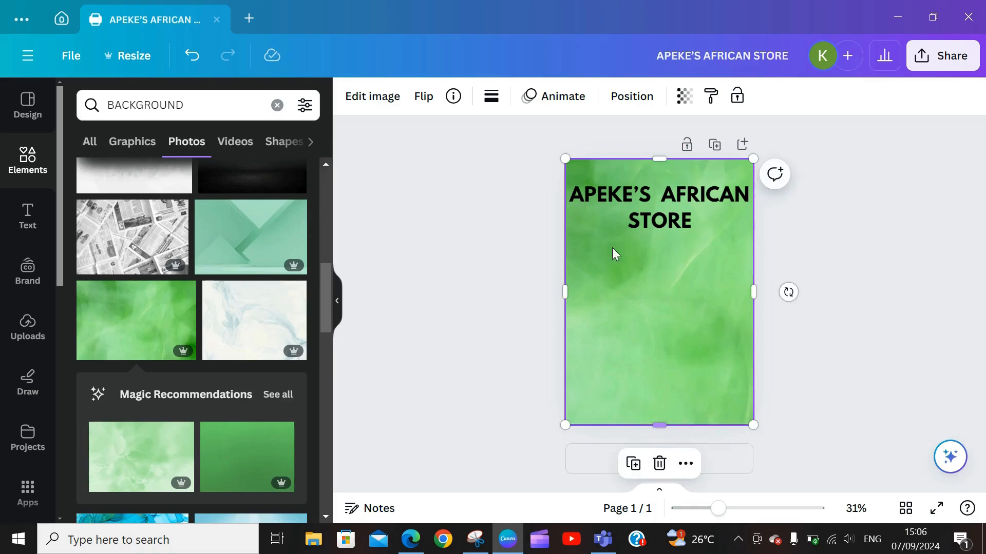
Step: Check the title text sits on top, then reselect the green background image
left_click(661, 210)
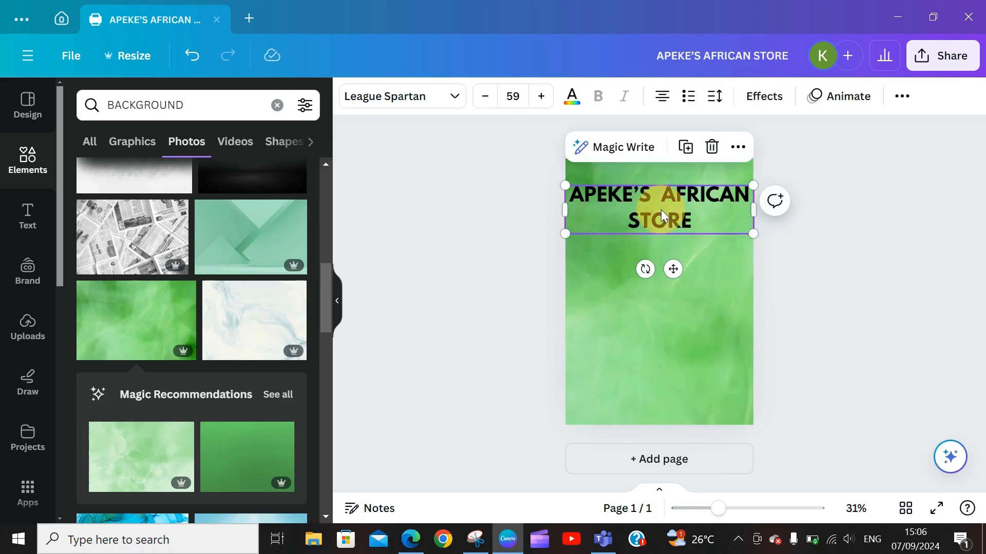
left_click(704, 223)
left_click(706, 222)
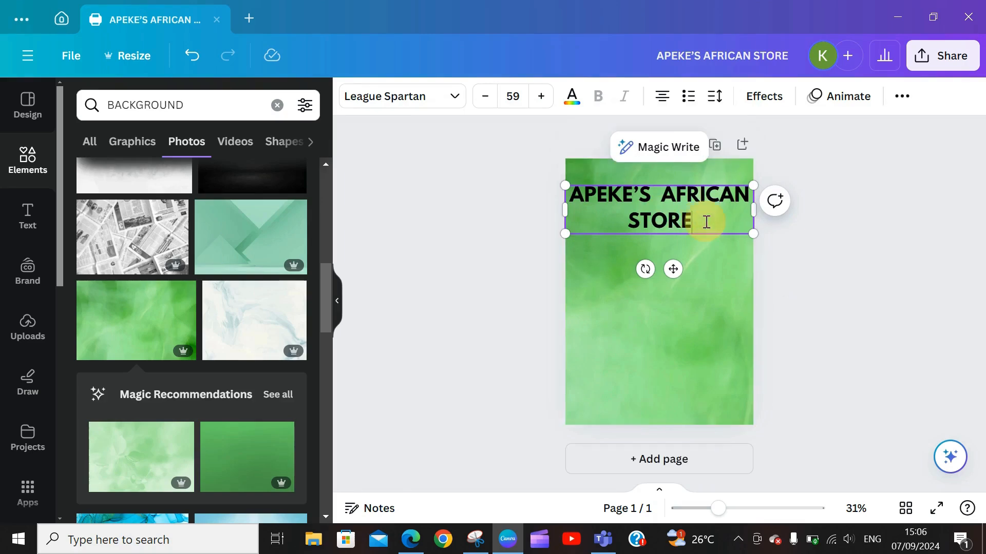
left_click(618, 257)
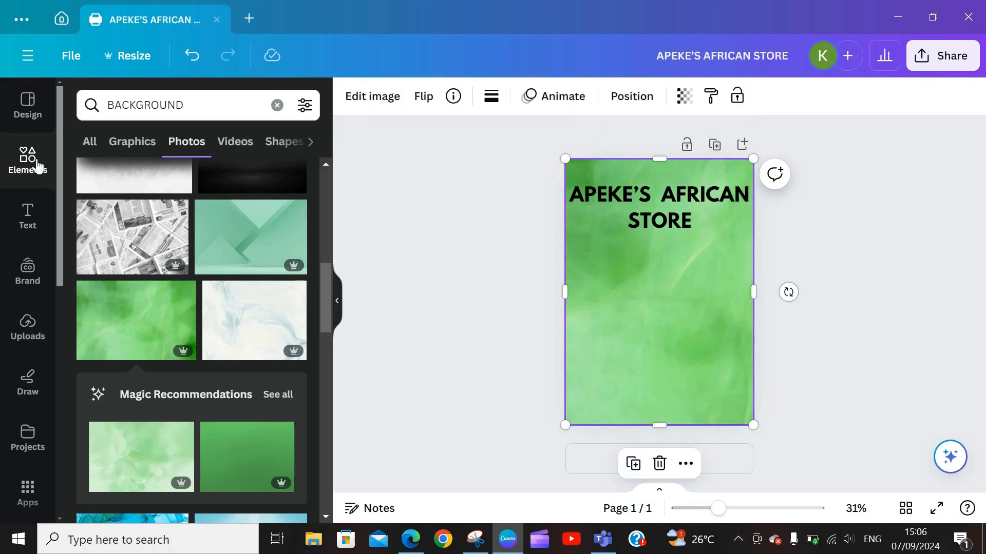
left_click(7, 229)
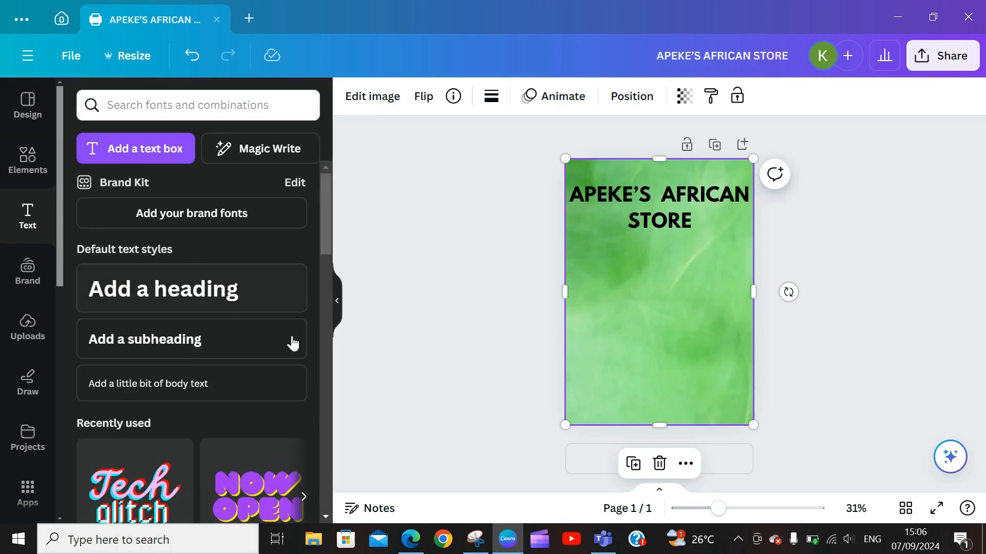
Step: Add an 'Add a subheading' text box just below the title and select its text
left_click(157, 349)
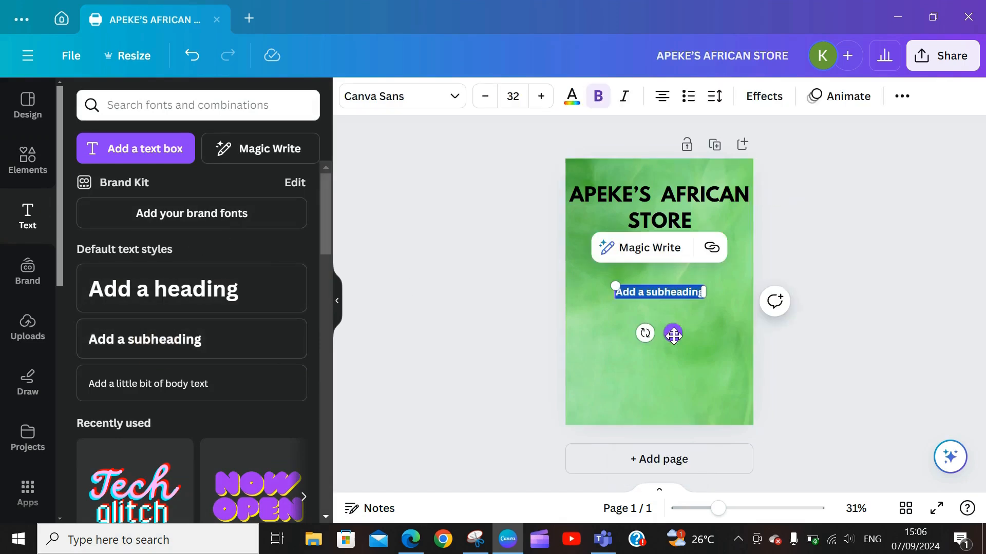
left_click_drag(673, 334, 671, 291)
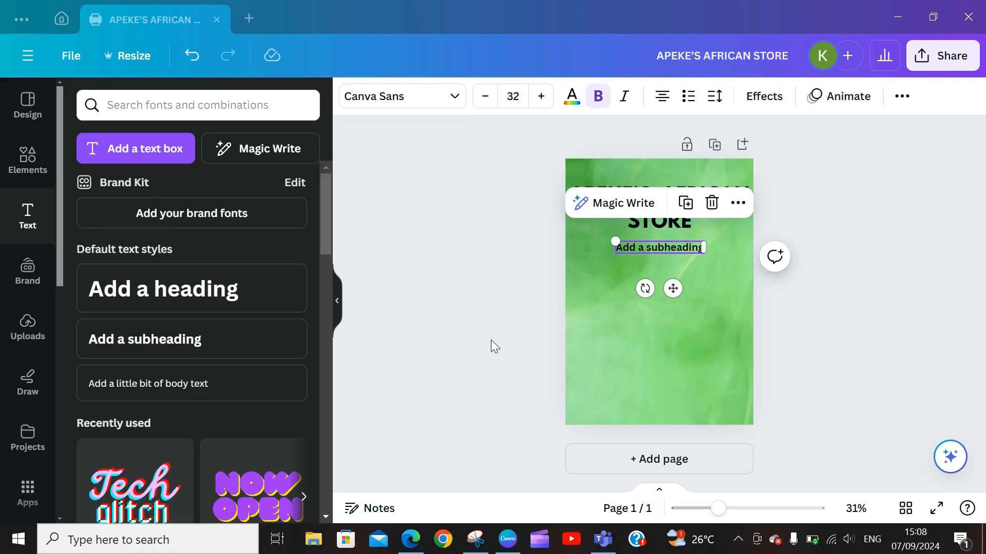
double_click(664, 250)
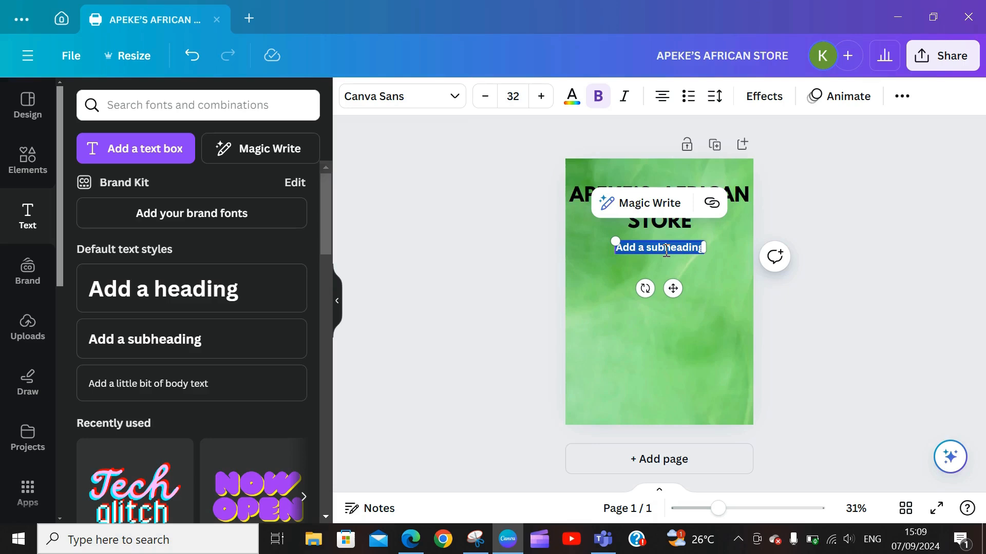
Step: Type the tagline WE OFFER THE BEST AFRICAN MEAL and nudge it under STORE
type("W")
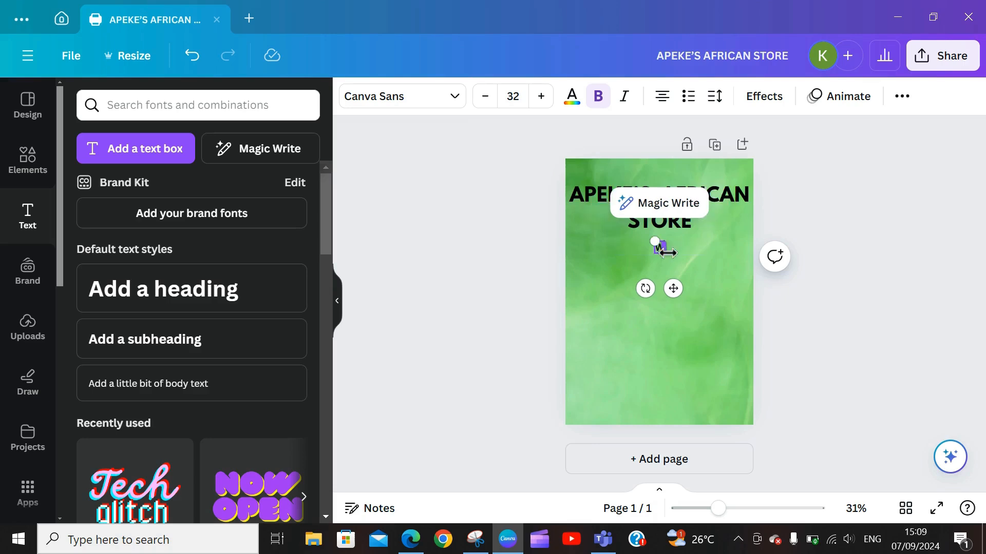
type("E OFFER TEH")
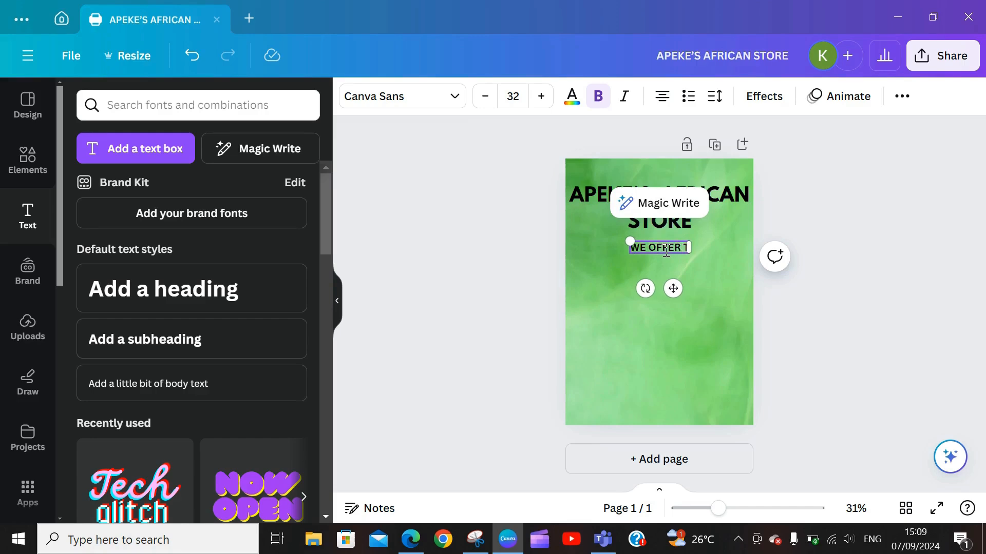
key("BackSpace")
key("BackSpace")
type("HE BEST")
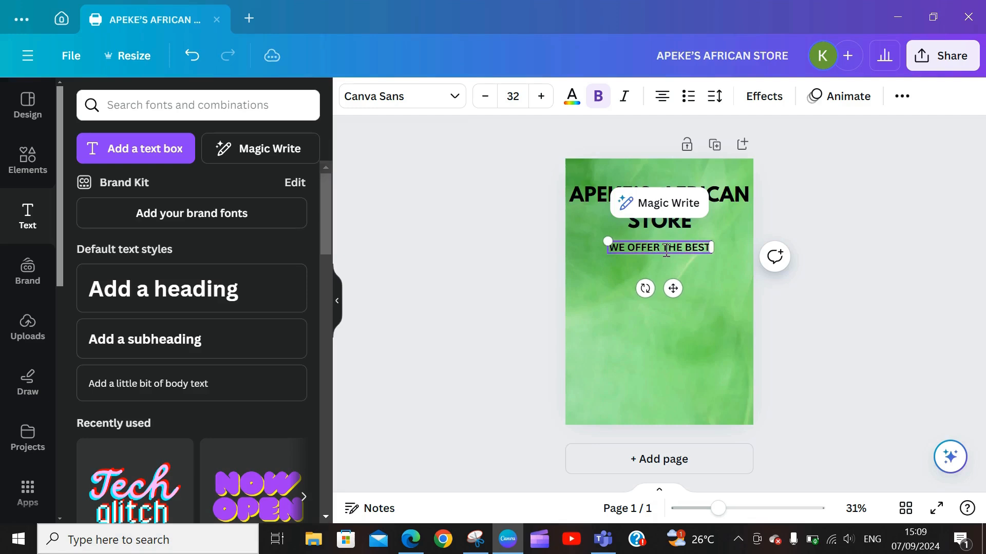
type(" AFRICAN MEAL")
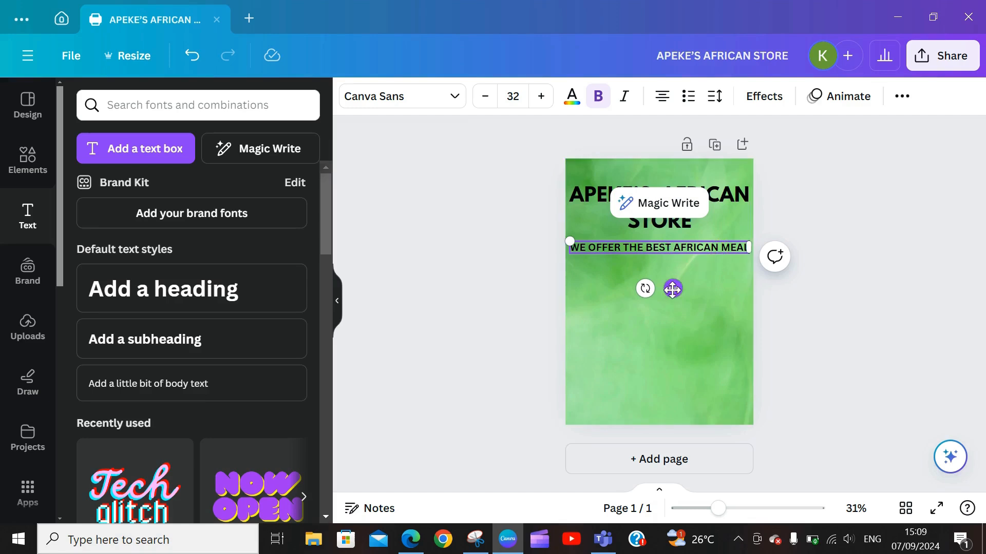
left_click_drag(672, 289, 672, 281)
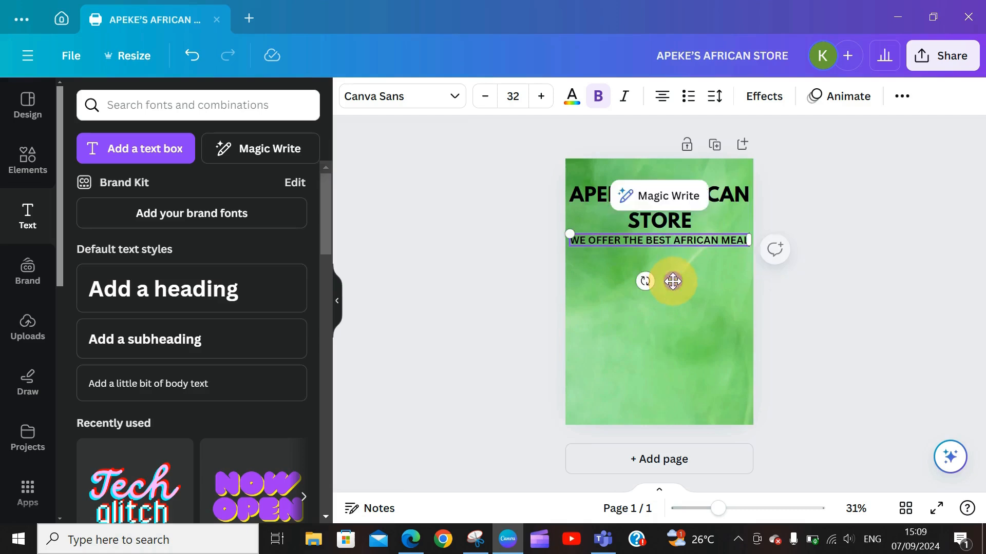
Step: Change the tagline font to Open Sauce and deselect it
left_click(454, 100)
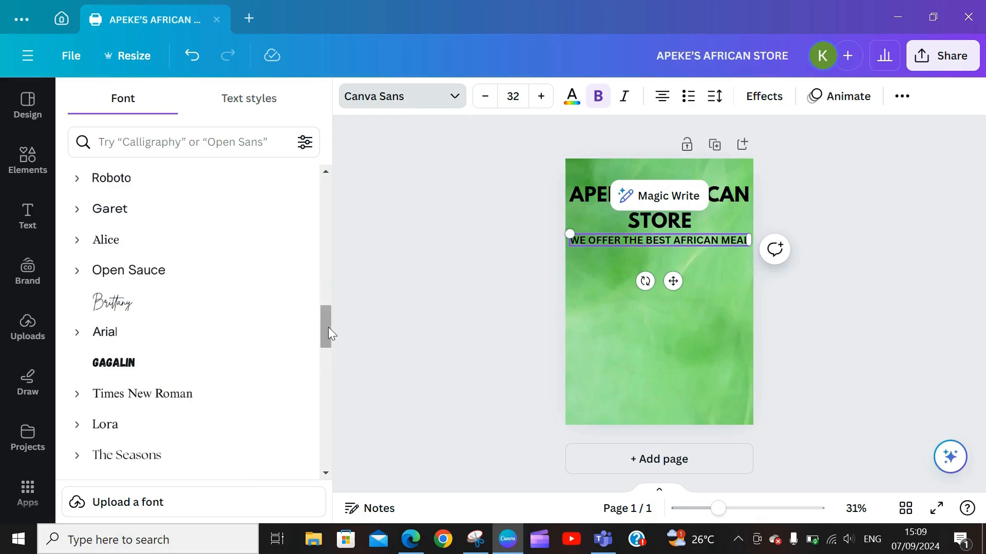
left_click(122, 270)
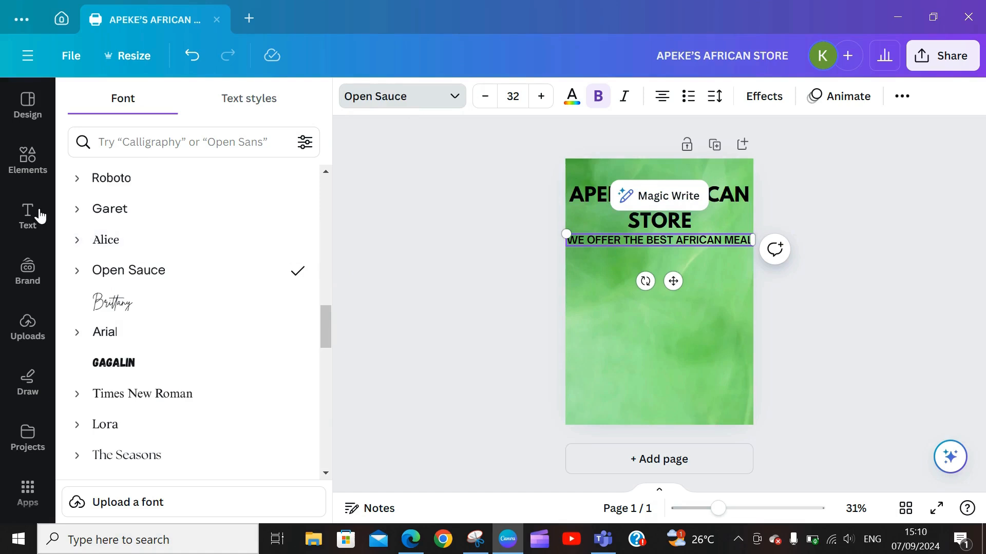
left_click(703, 376)
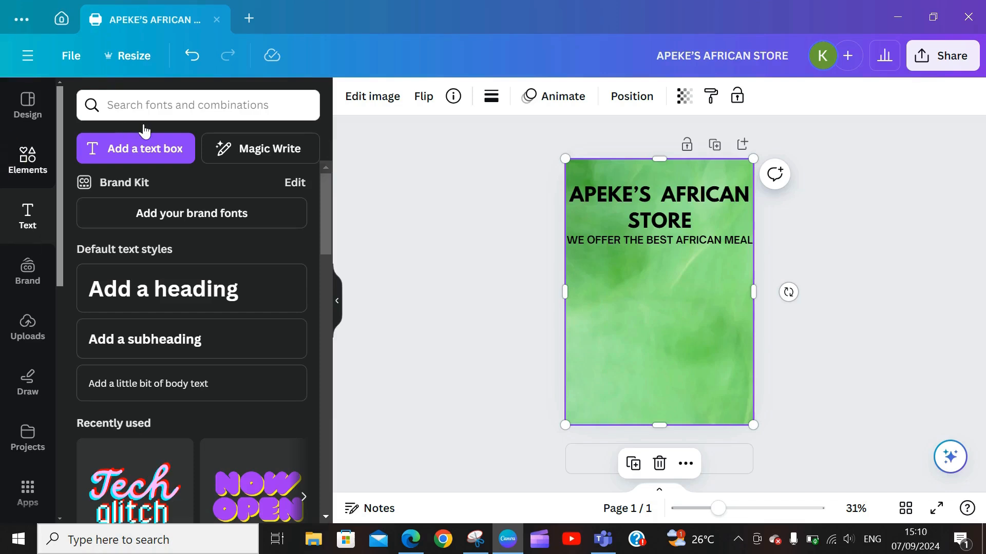
left_click(283, 114)
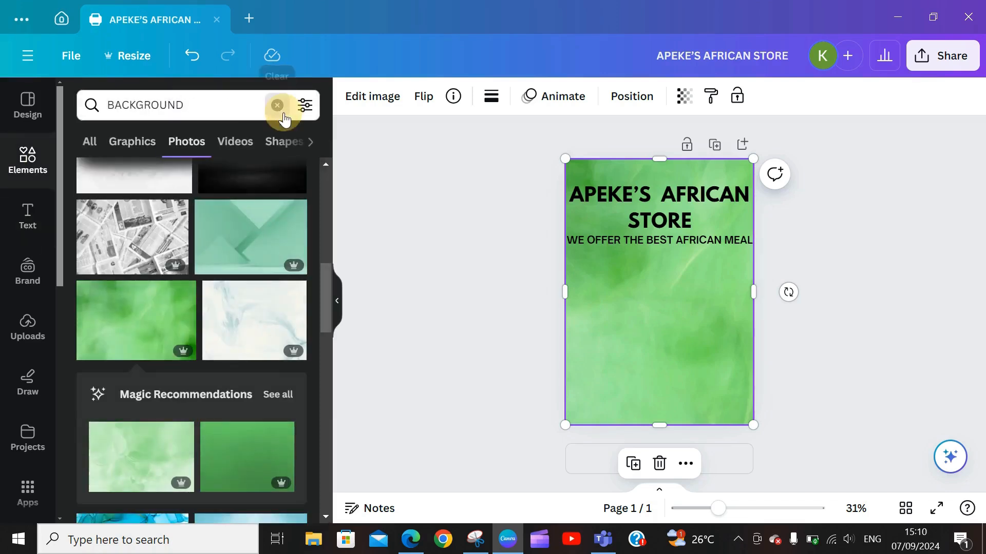
Step: Search Elements for GRIDS and show the full Grids collection
left_click(230, 104)
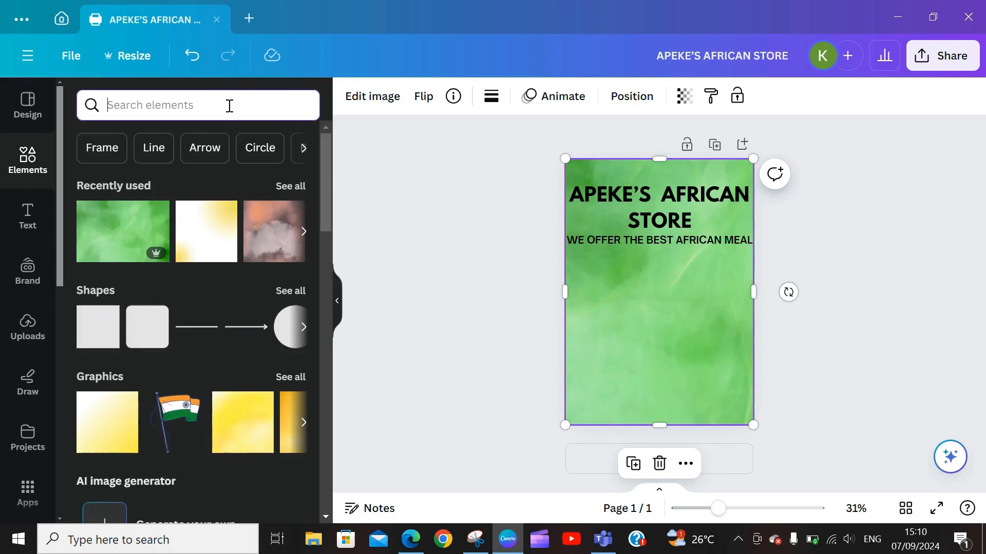
type("GRIDS")
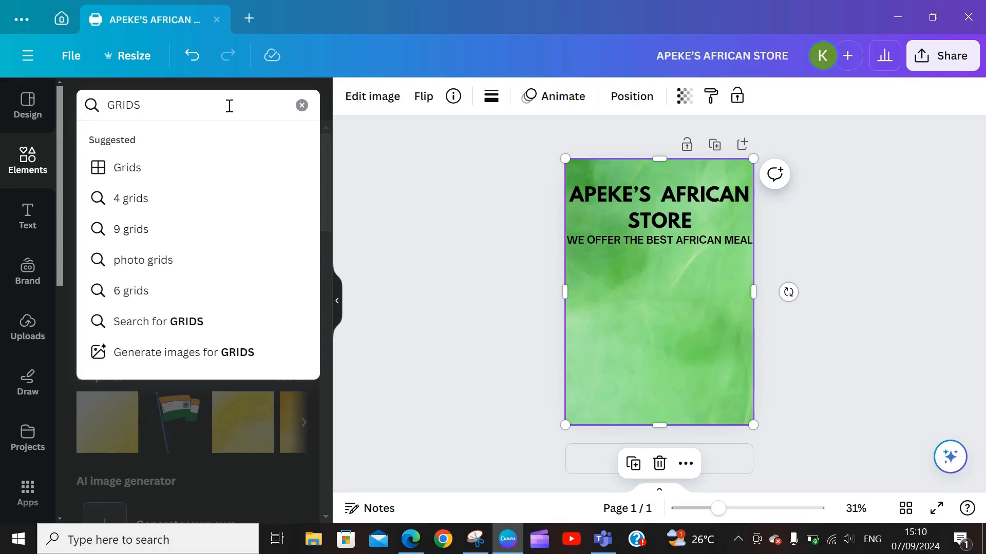
key("Return")
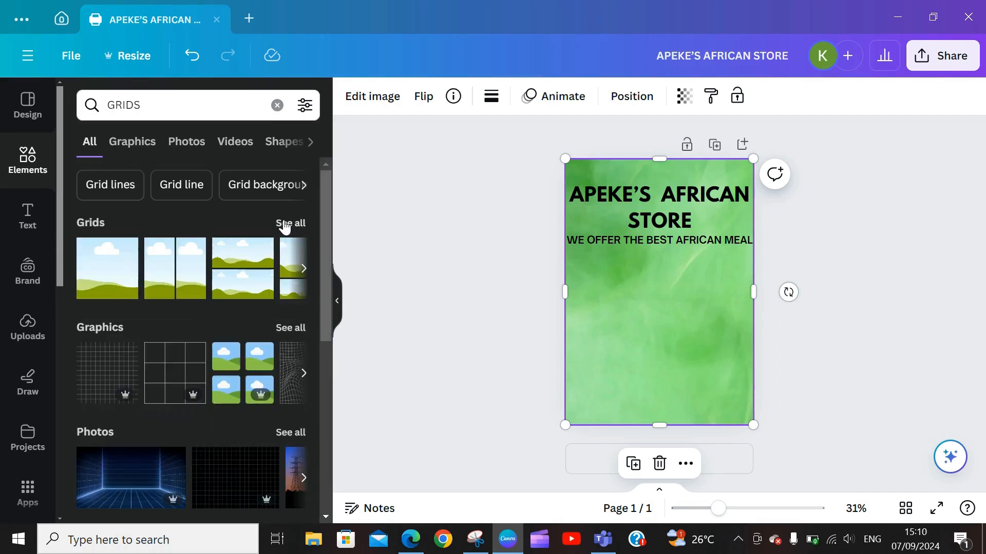
left_click(285, 222)
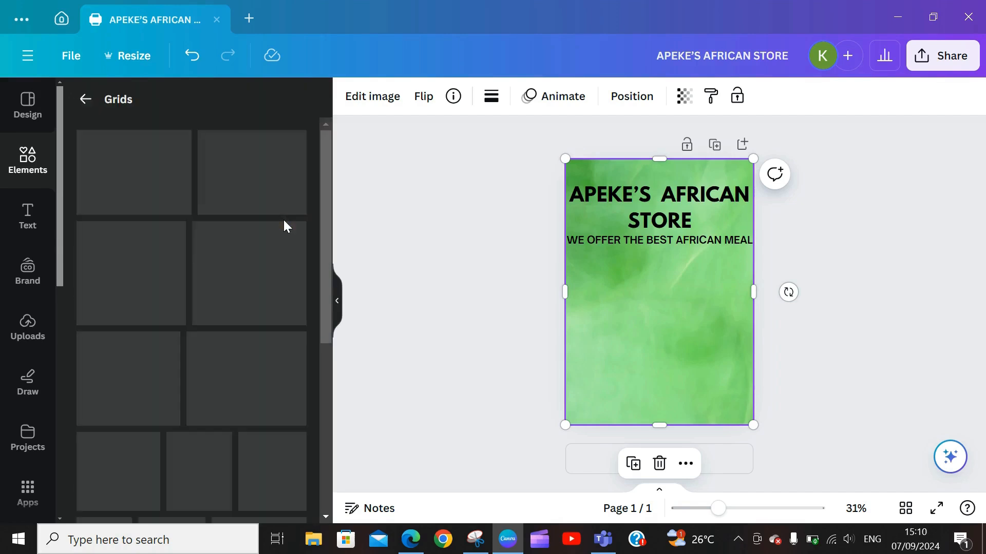
left_click_drag(323, 177, 323, 204)
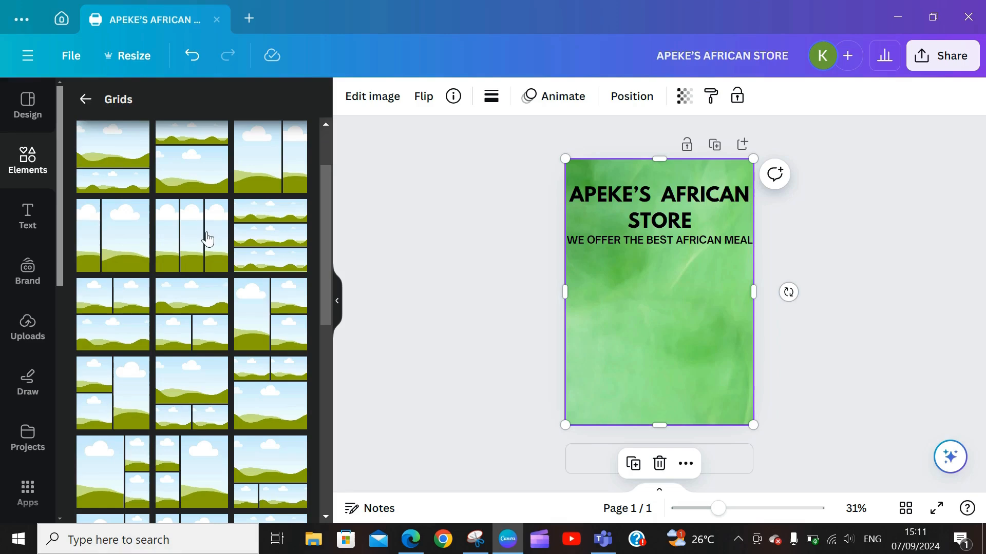
Step: Try a three-row grid on the page, then undo it completely
left_click(273, 239)
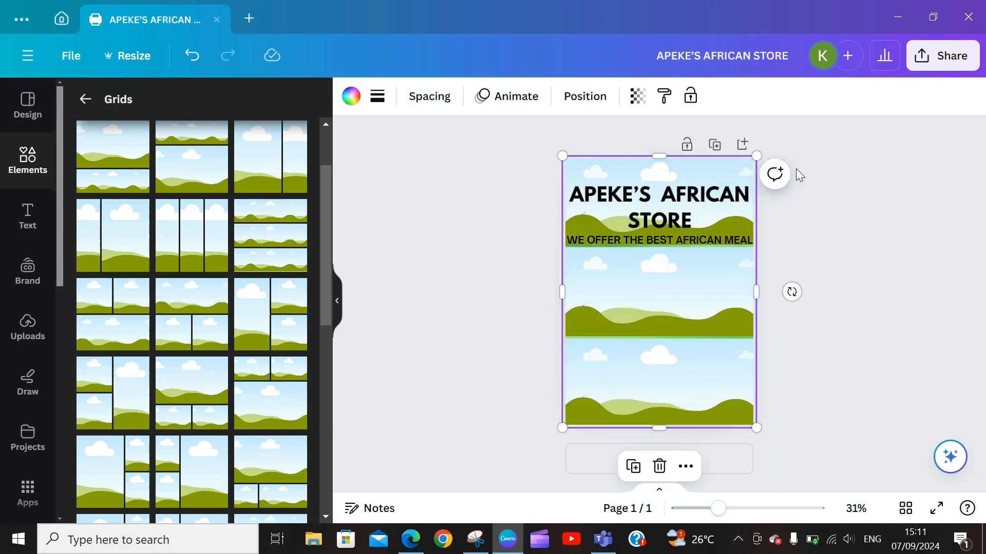
left_click_drag(760, 154, 756, 255)
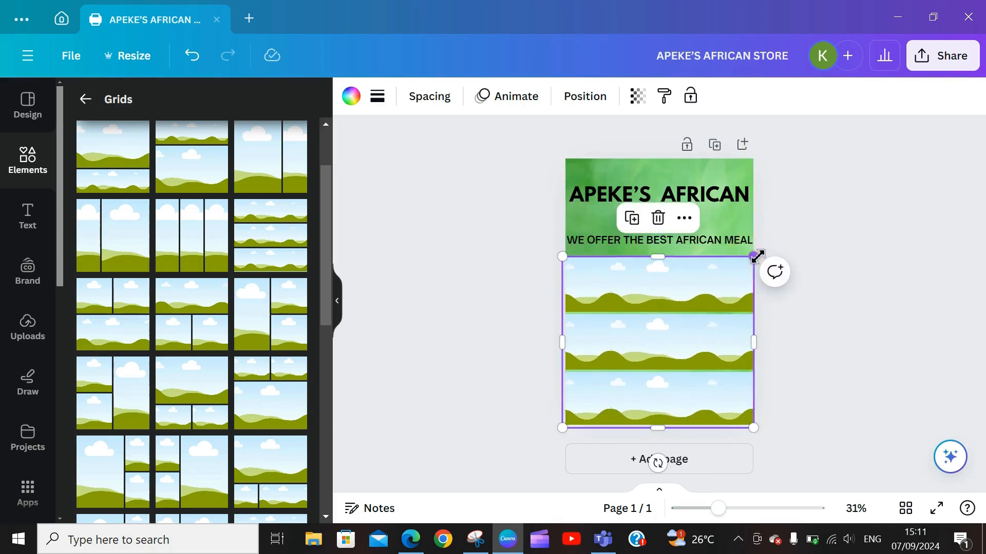
left_click(749, 361)
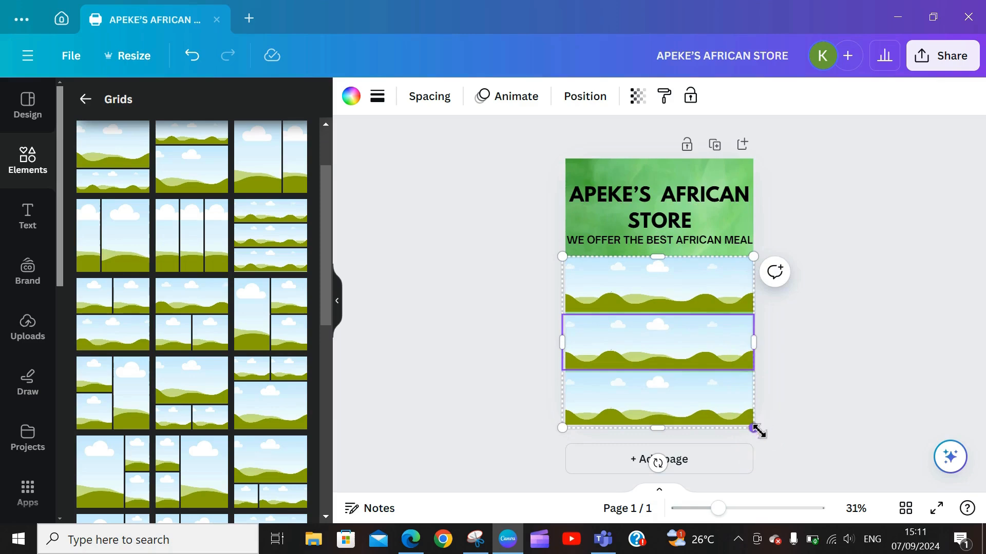
left_click_drag(754, 429, 762, 357)
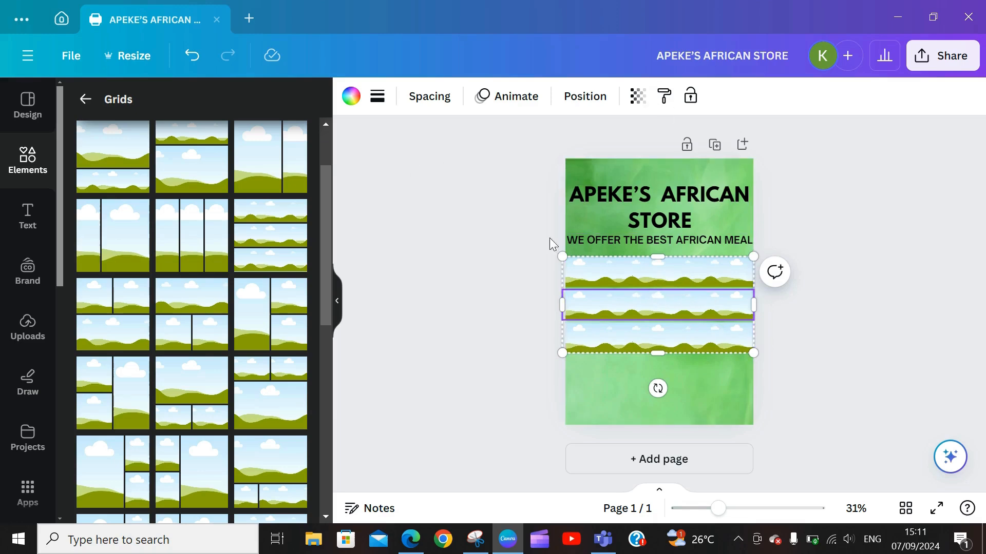
left_click(191, 55)
left_click(191, 55)
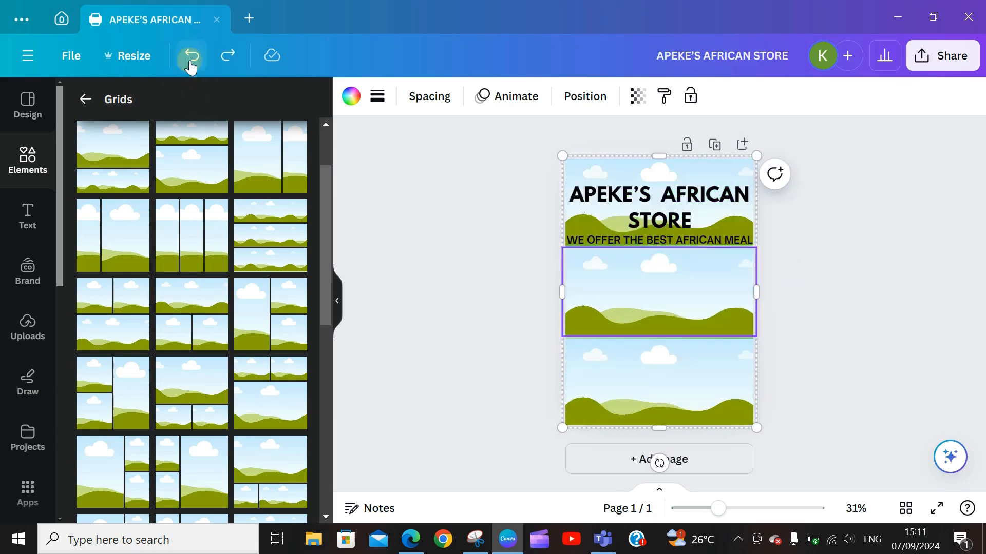
left_click(191, 55)
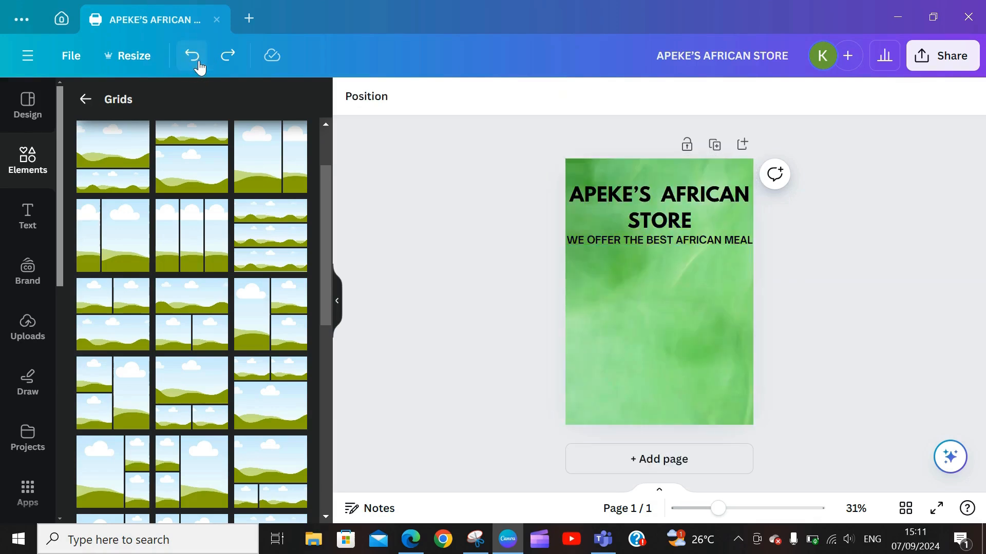
Step: Add a three-column grid and shrink it to a strip (about 211.9 × 100.6) below the tagline
left_click(200, 235)
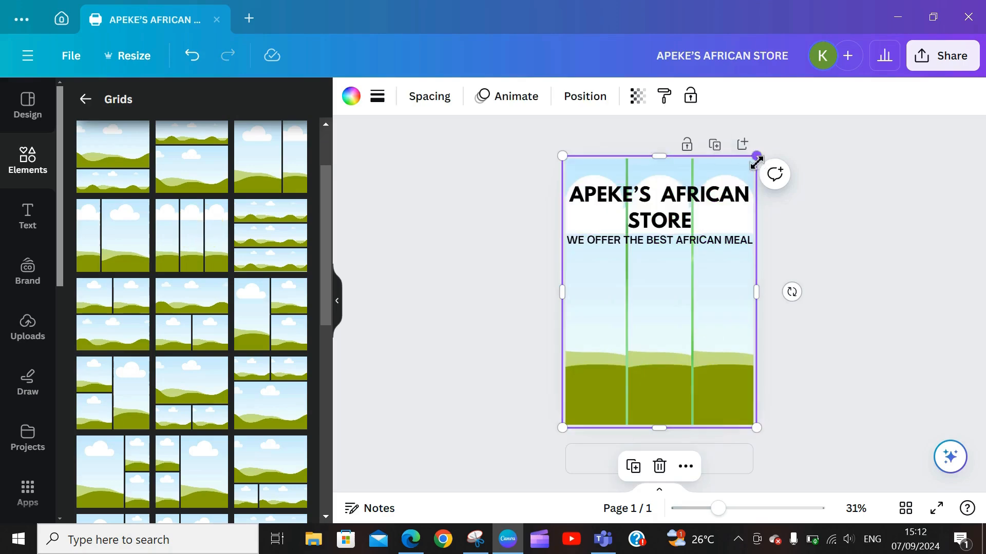
left_click_drag(757, 161, 752, 266)
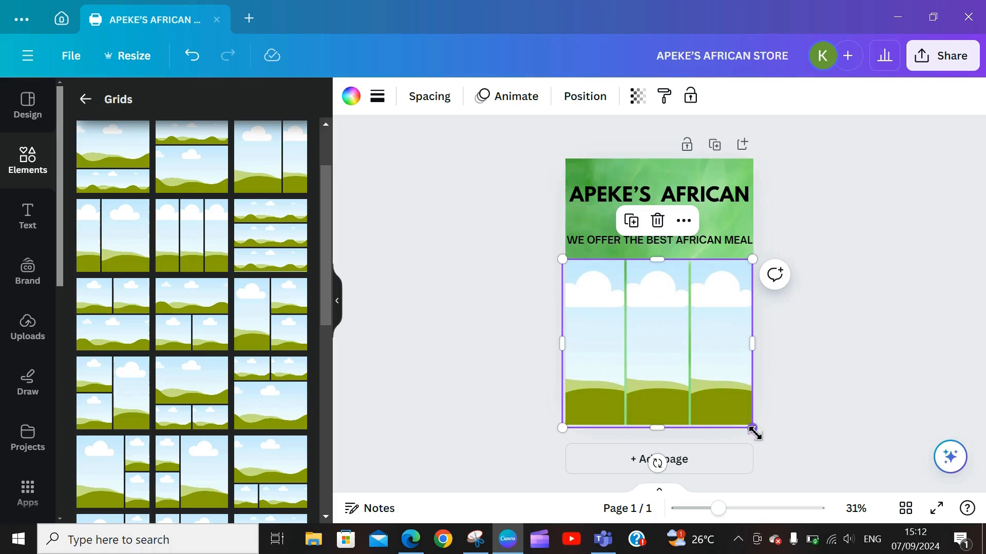
left_click_drag(754, 434, 755, 354)
left_click_drag(562, 307, 566, 306)
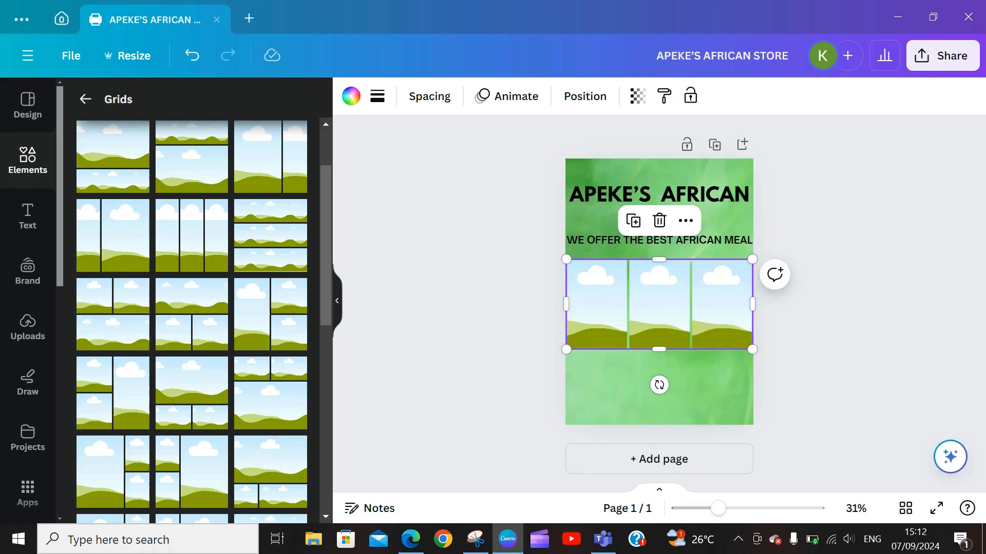
left_click(28, 160)
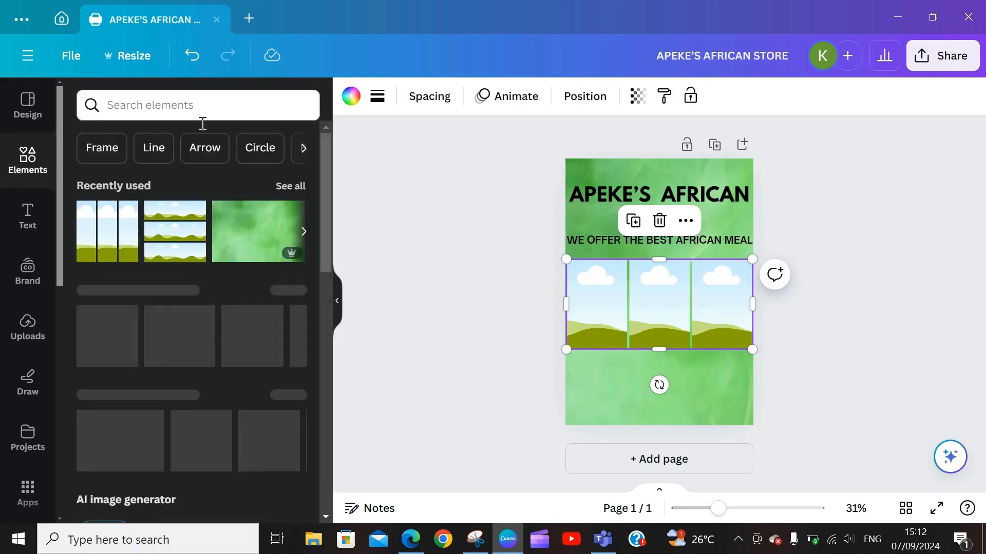
Step: Search Elements for AMALA and show all the photo results
left_click(206, 105)
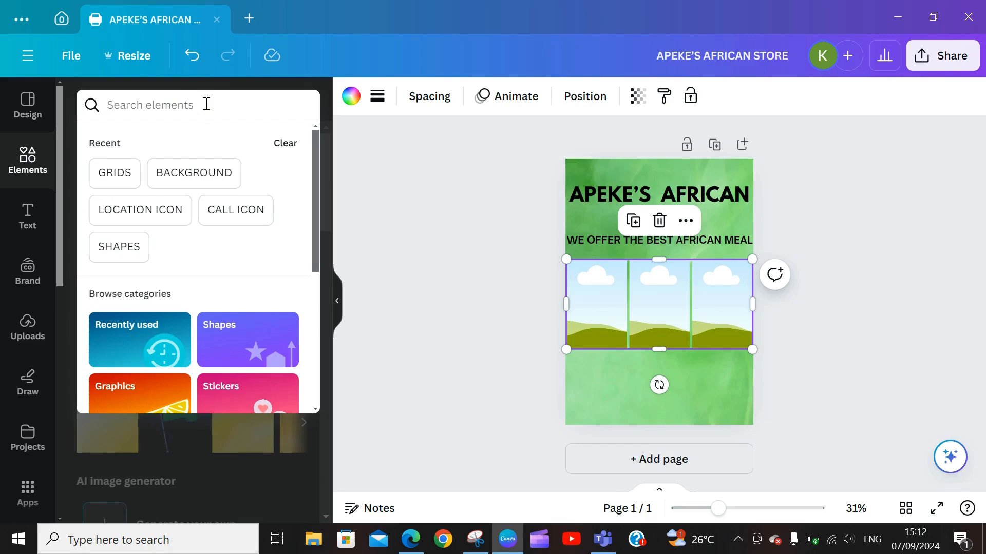
type("MALA")
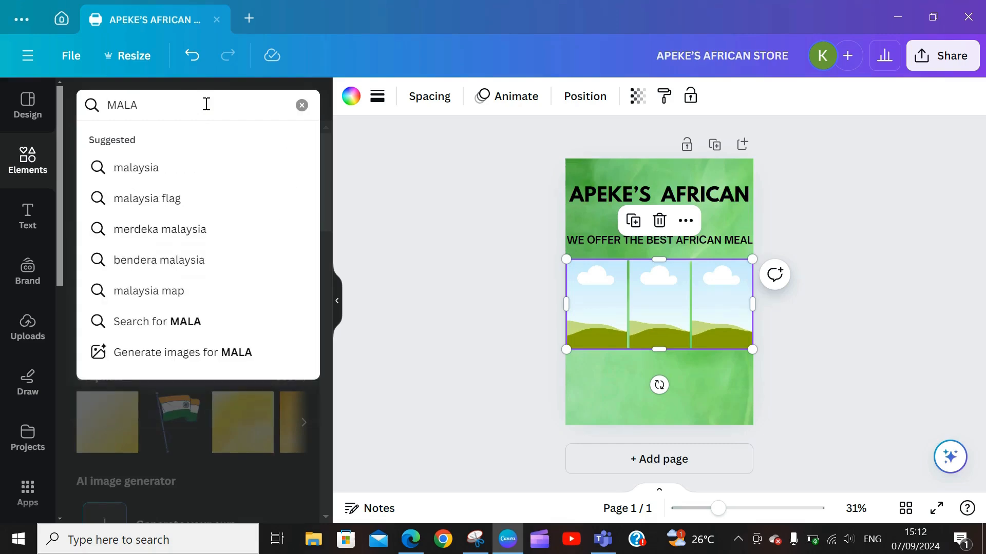
key("BackSpace")
key("BackSpace")
key("BackSpace")
key("BackSpace")
type("AMA")
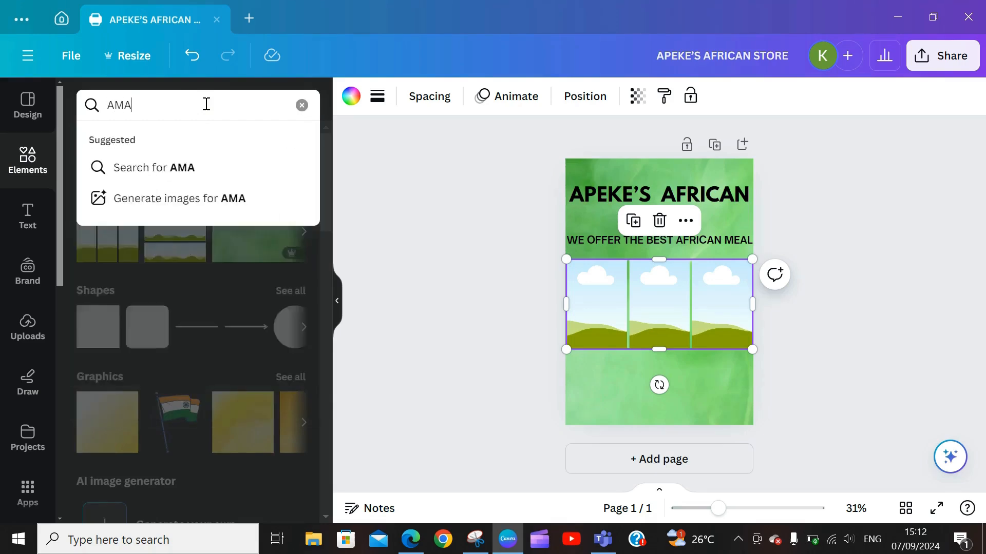
type("LA AND ")
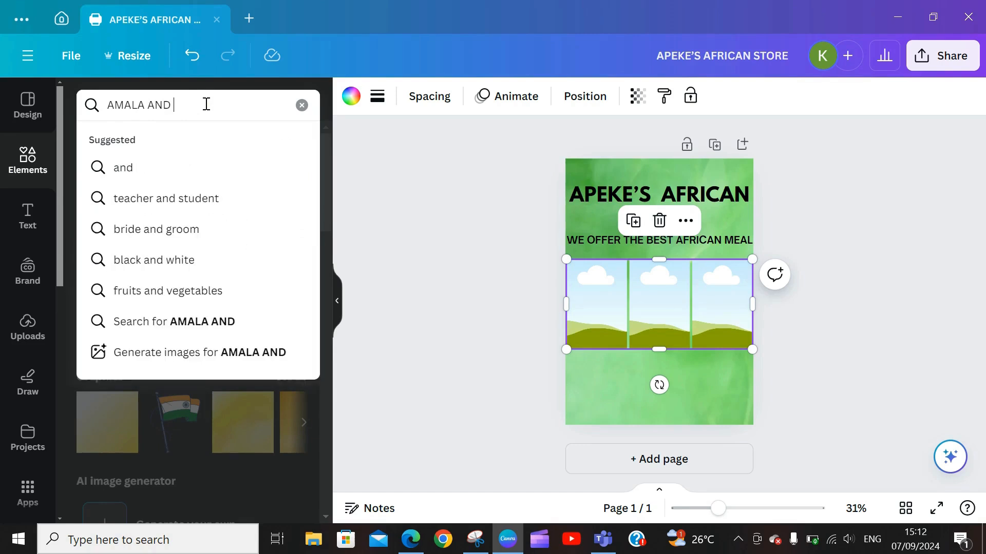
type("EWEDU")
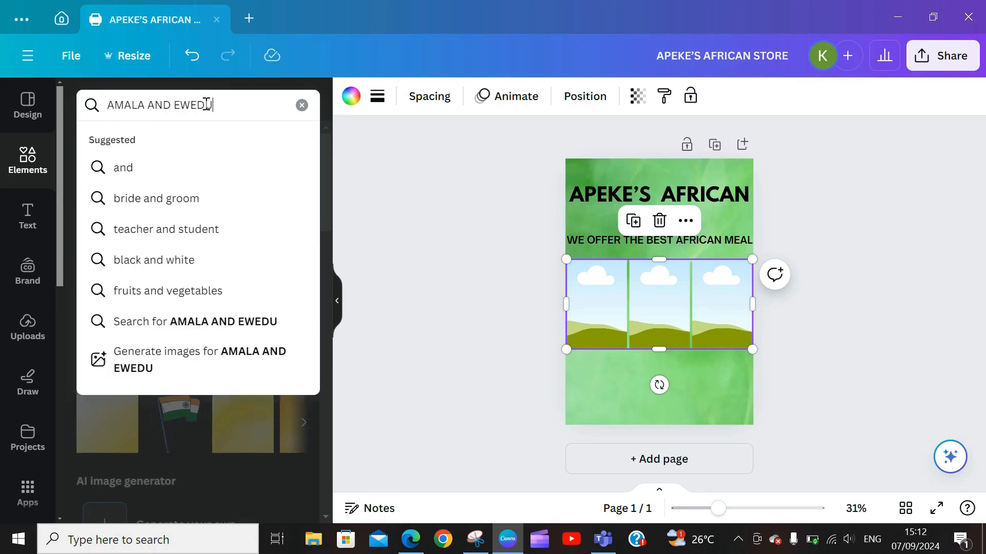
key("BackSpace")
key("BackSpace")
key("BackSpace")
key("BackSpace")
key("BackSpace")
key("BackSpace")
key("BackSpace")
key("BackSpace")
key("BackSpace")
key("Return")
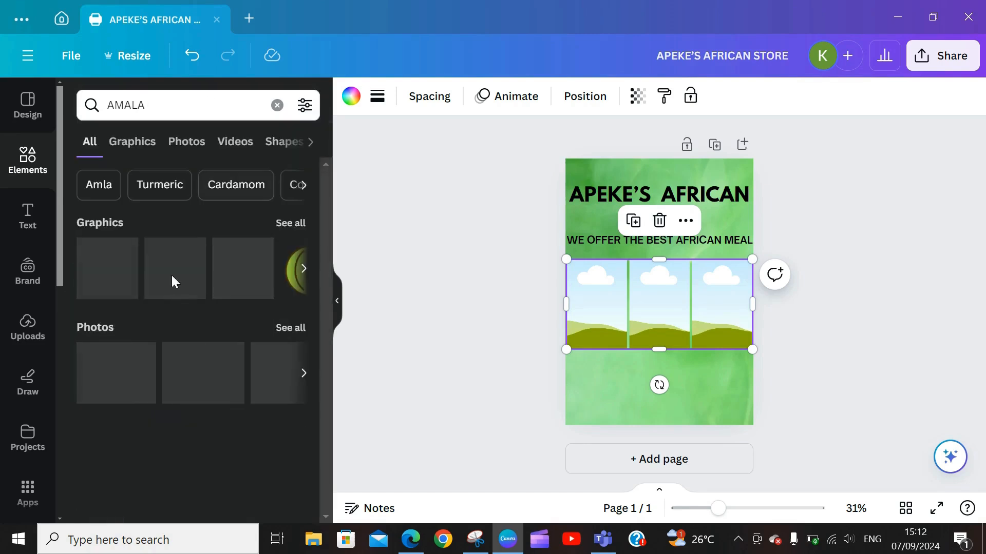
left_click(280, 327)
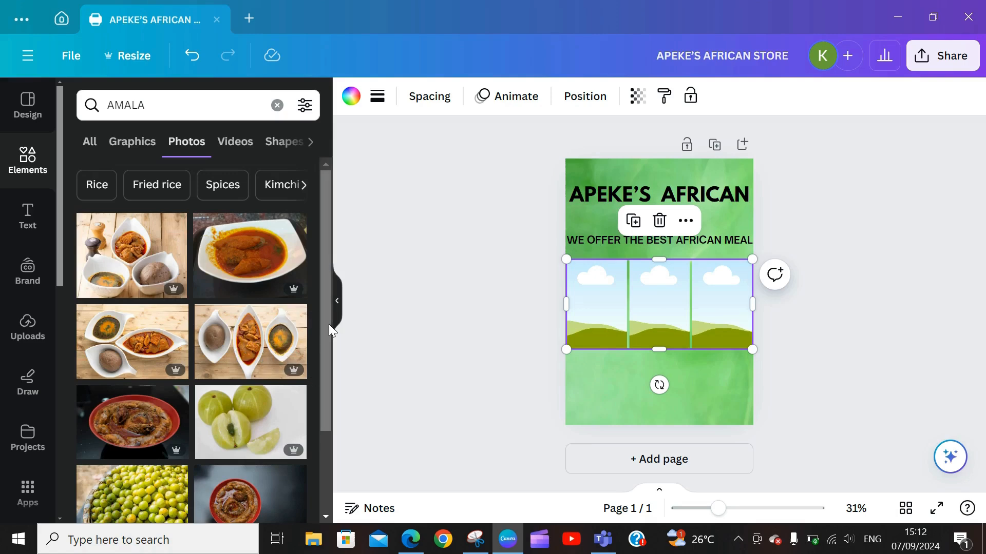
Step: Add the three-bowl amala photo to the flyer, removing an unwanted amala photo
left_click_drag(329, 325, 338, 303)
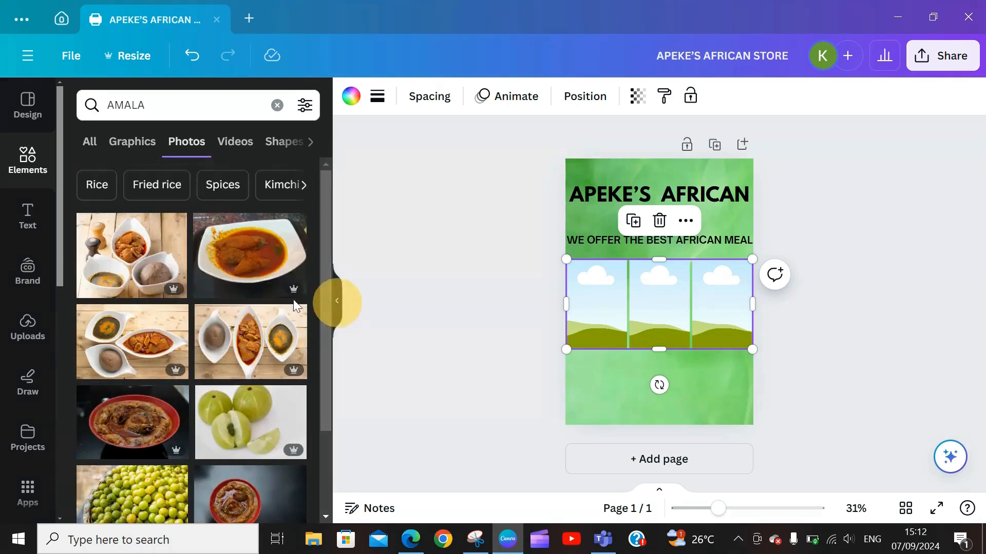
left_click(241, 266)
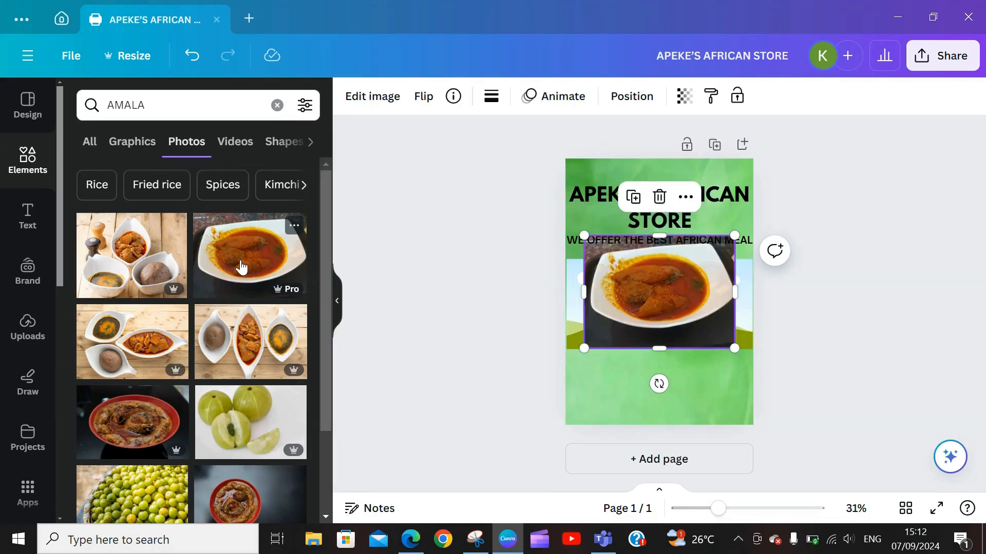
left_click(659, 196)
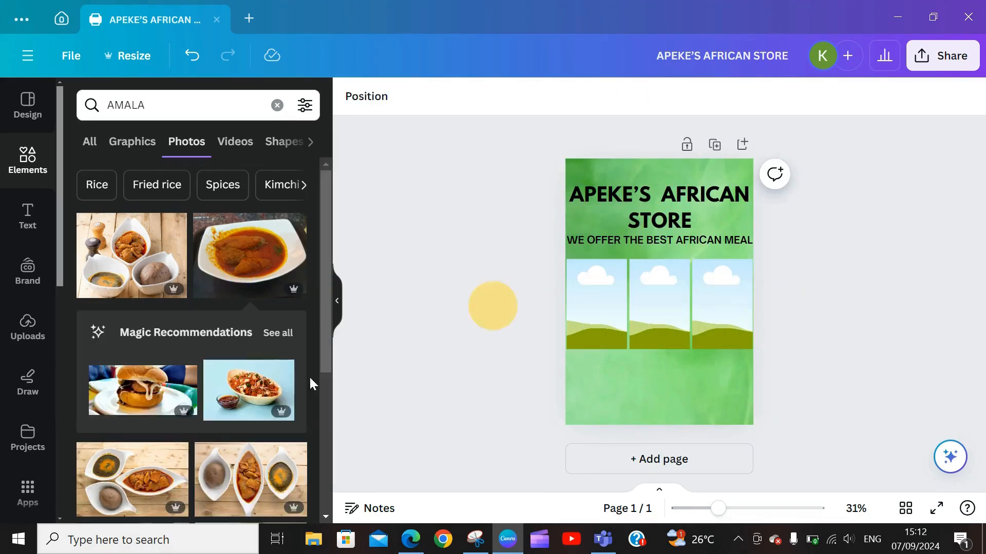
left_click(148, 275)
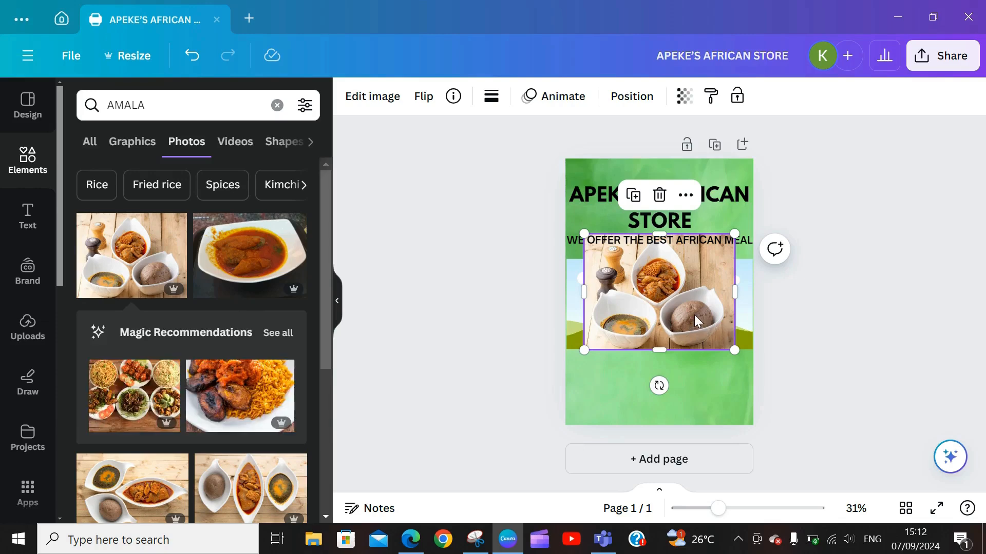
Step: Realign the grid, empty its middle frame, and drop the three-bowl amala photo into the left frame
left_click_drag(694, 315, 660, 322)
left_click(660, 326)
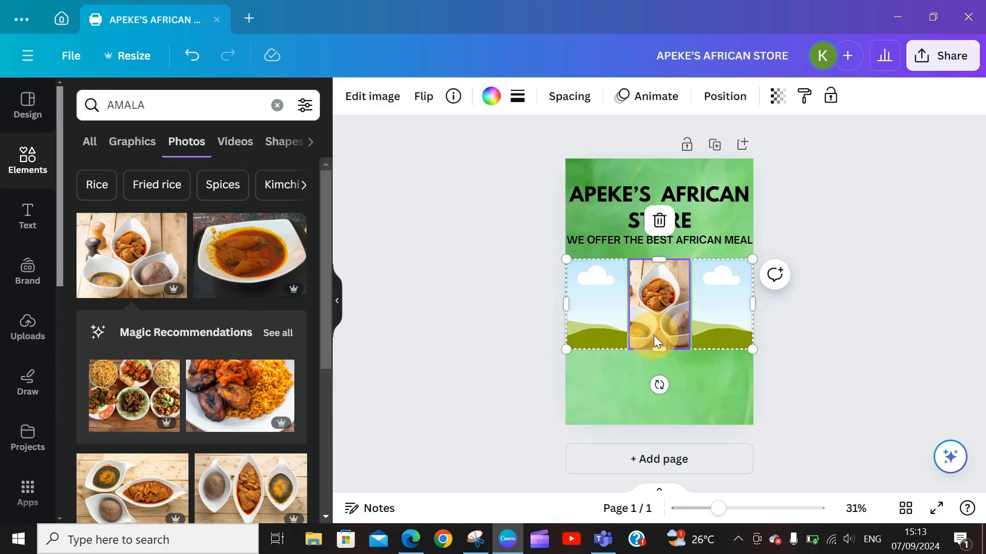
mouse_move(660, 299)
left_mouse_down()
mouse_move(616, 288)
mouse_move(645, 305)
mouse_move(657, 297)
left_mouse_up()
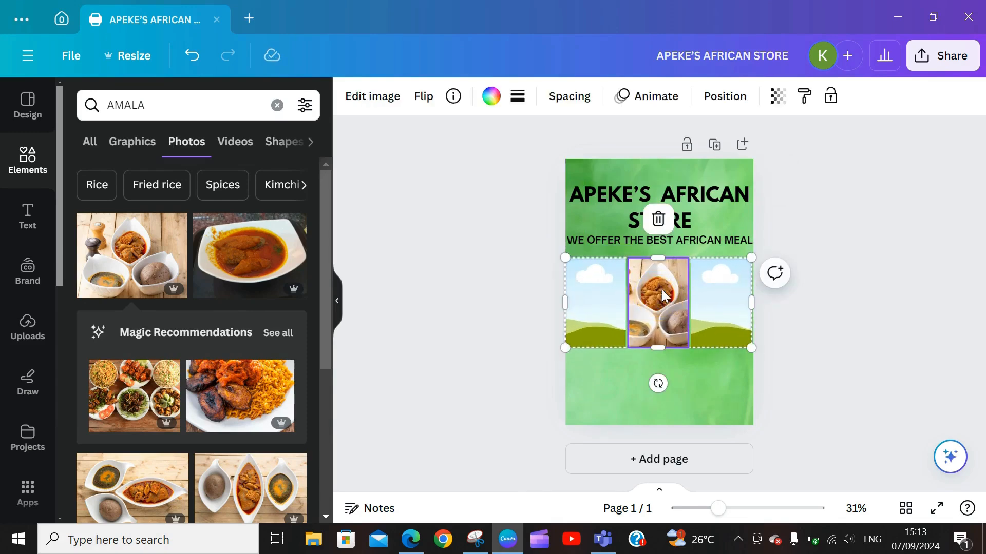
left_click(658, 221)
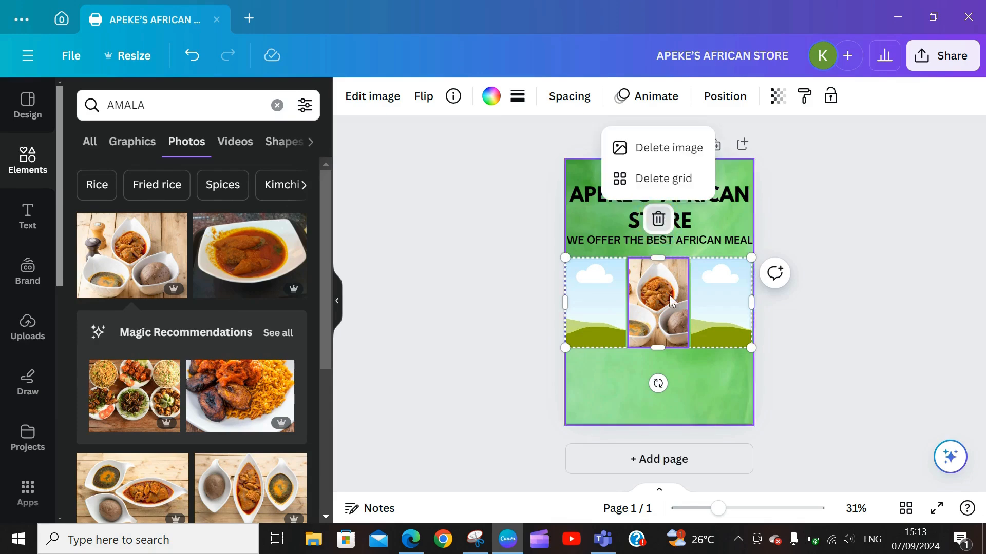
left_click(655, 151)
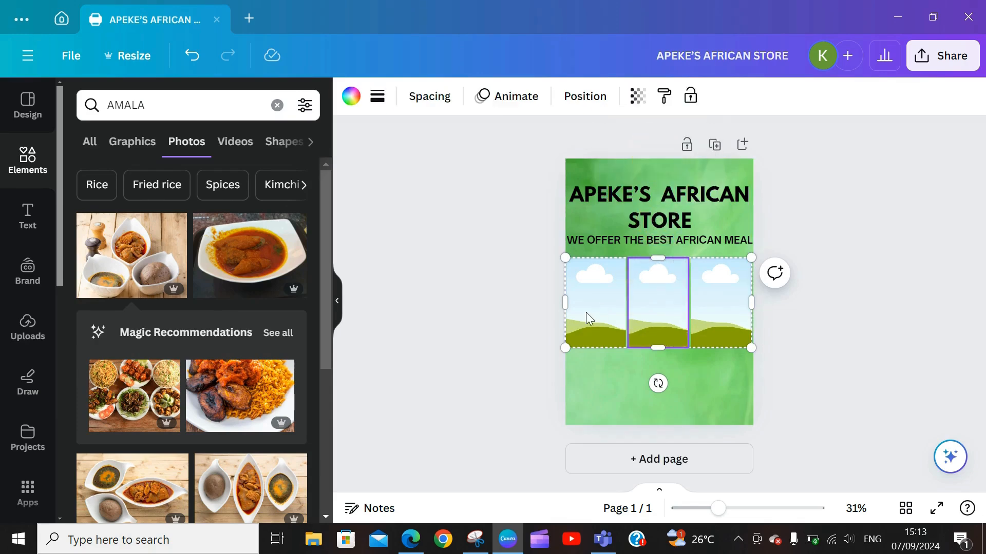
left_click(148, 252)
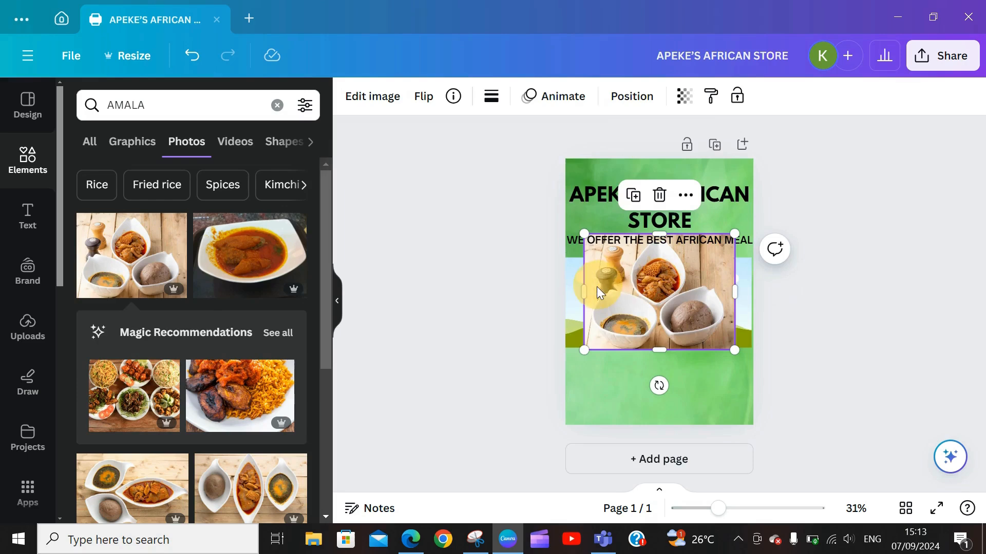
left_click_drag(596, 286, 631, 249)
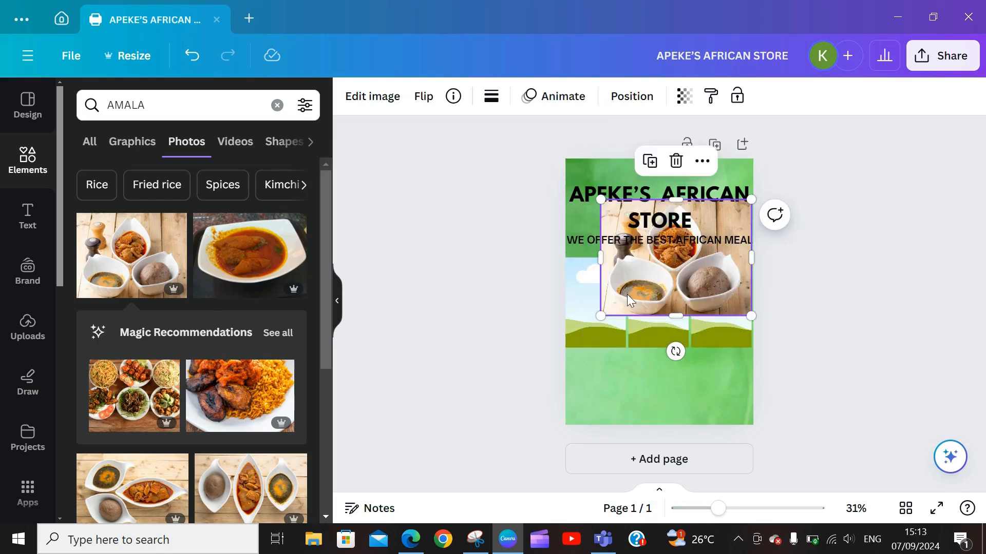
left_click_drag(626, 294, 598, 303)
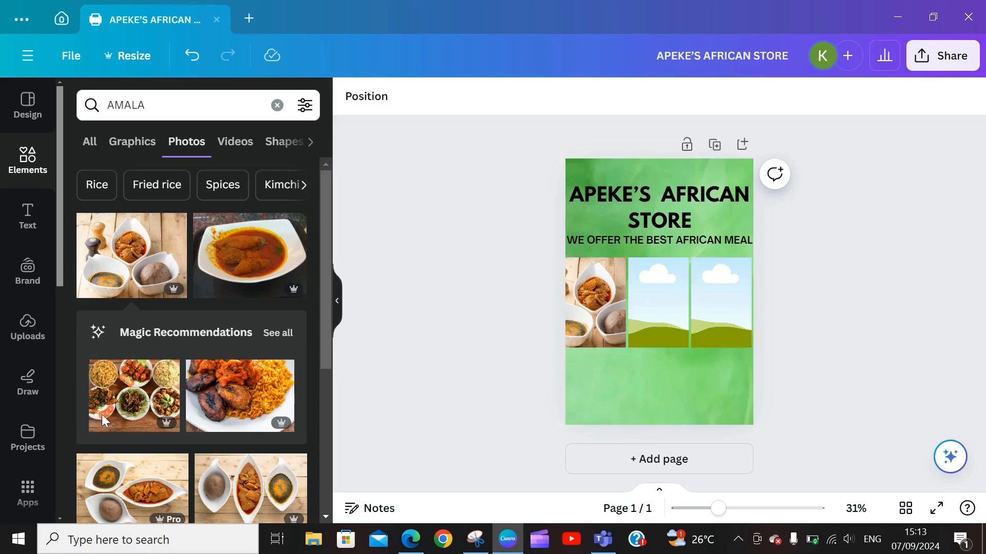
Step: Search photos for POUNDED YAM and place a pounded yam photo in the grid's middle frame
left_click(276, 105)
type("P")
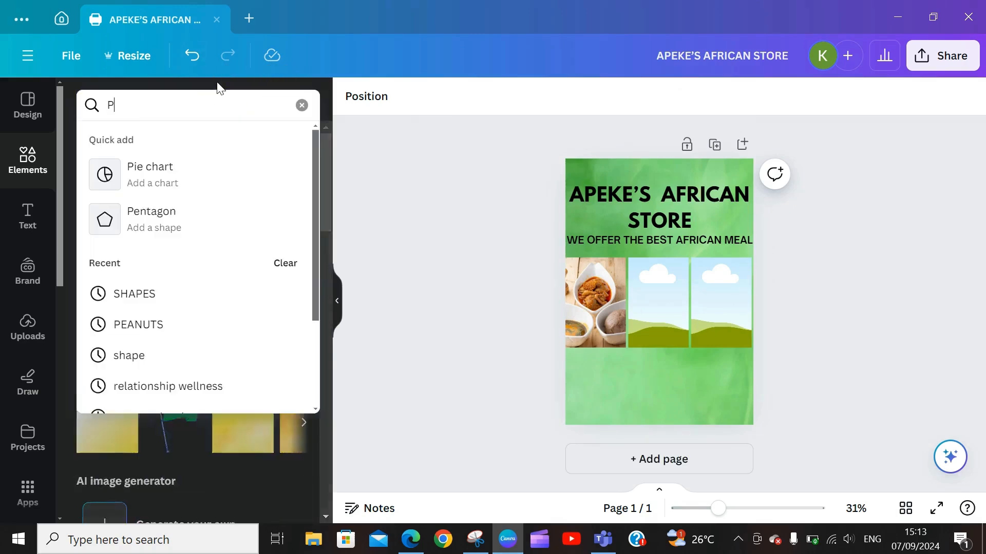
type("OUNDED YAM")
key("Return")
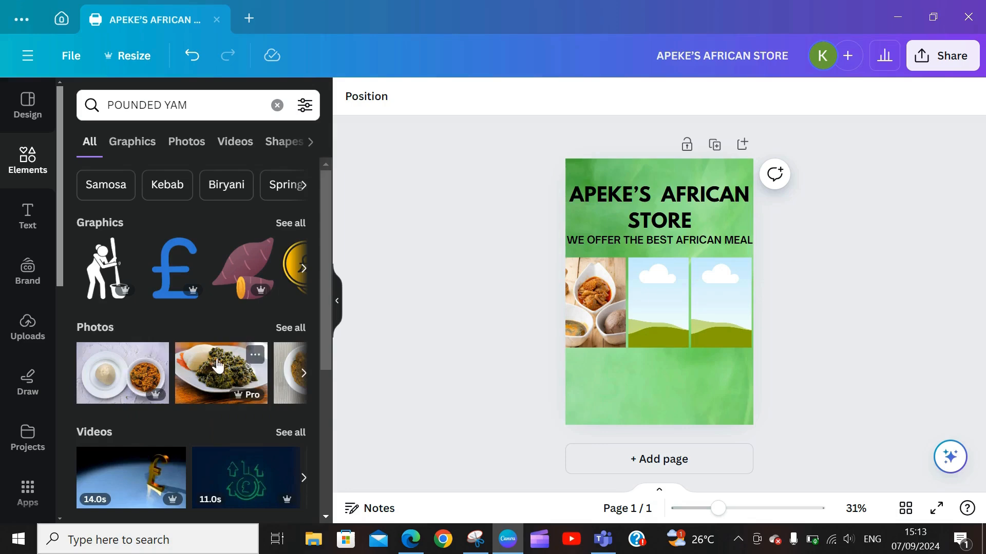
left_click(282, 328)
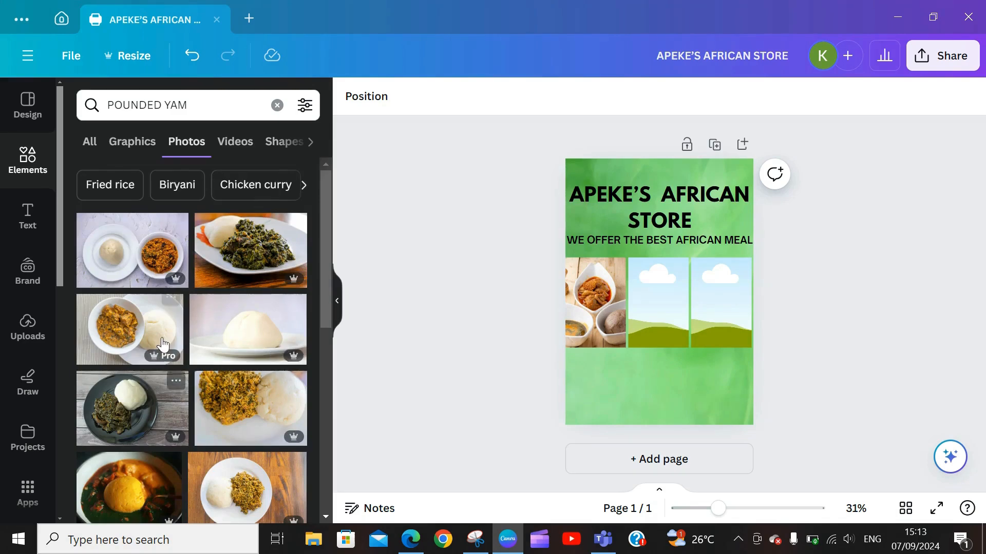
left_click(118, 327)
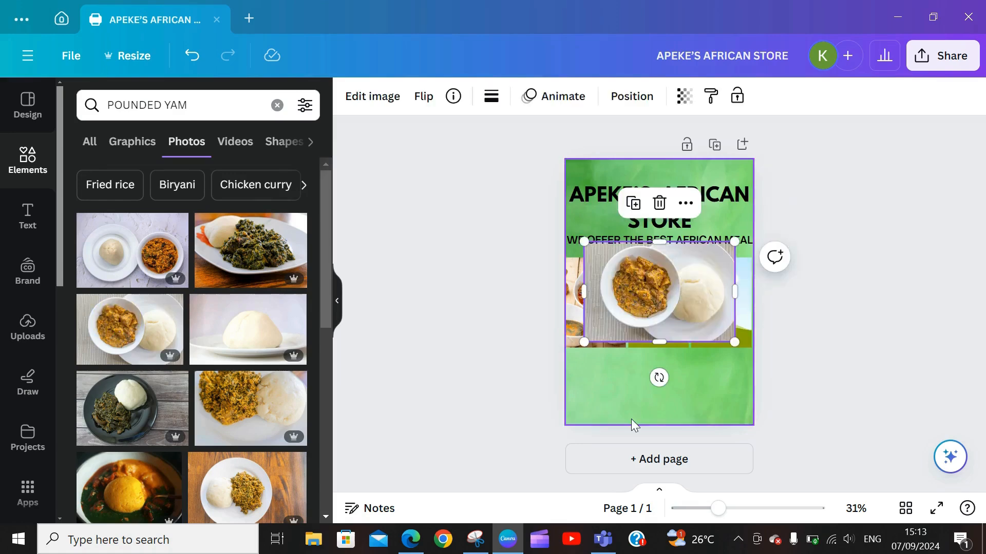
left_click_drag(641, 305, 670, 311)
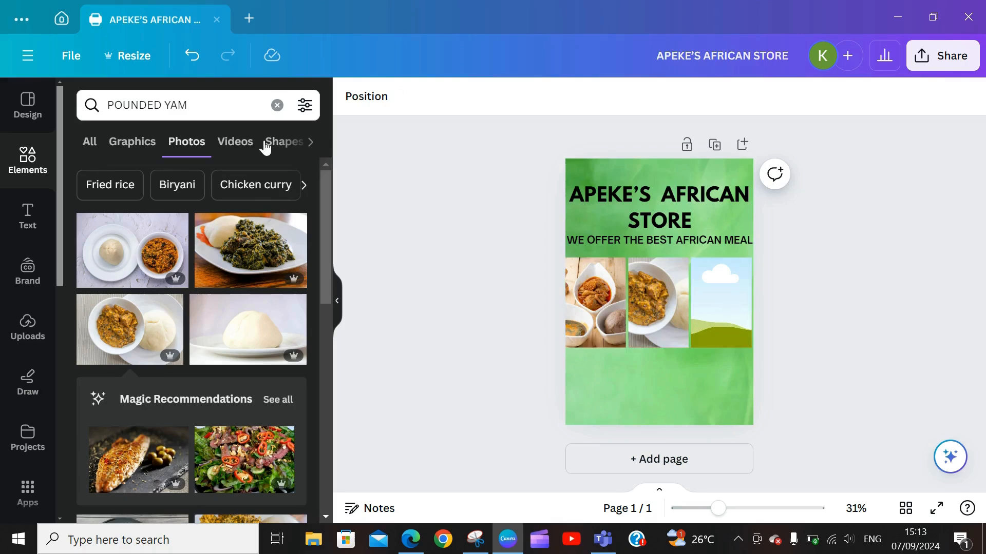
left_click(278, 106)
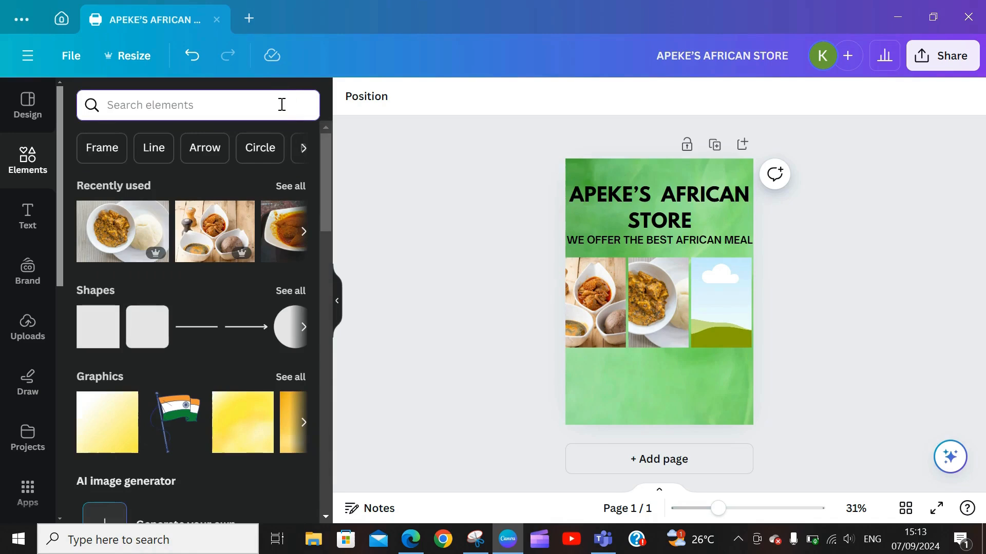
Step: Search photos for BANGA SOUP and drop a banga soup photo into the grid's right cell
type("BAN")
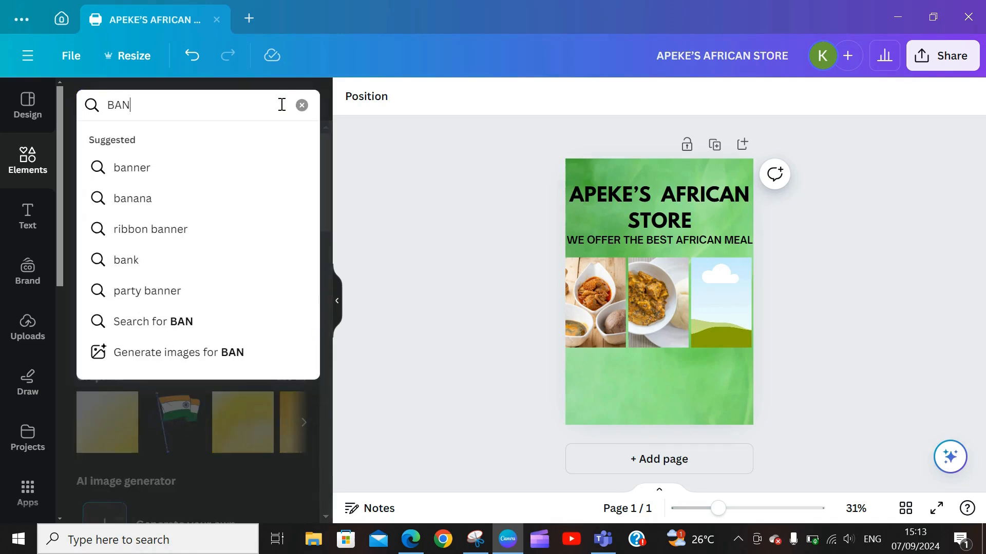
type("GA SOUP")
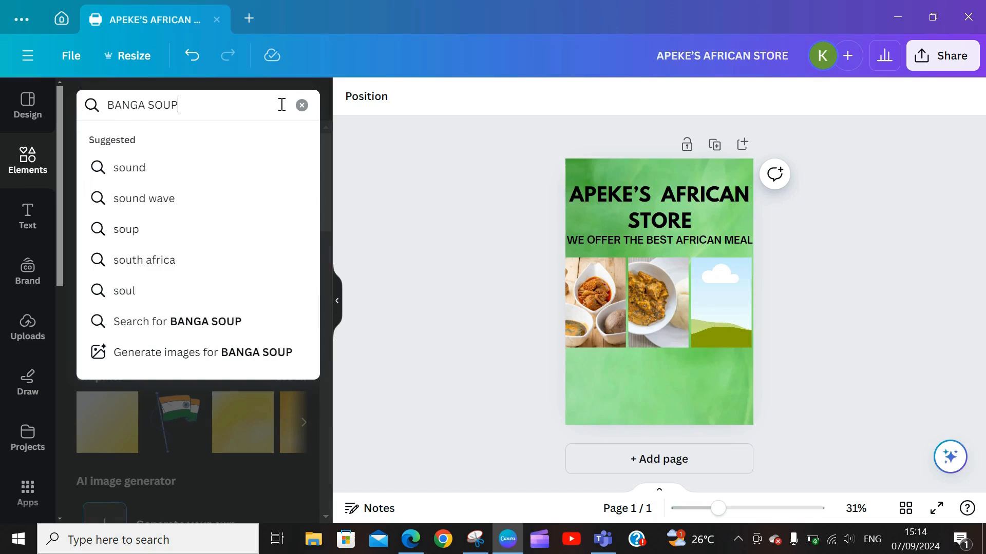
key("Return")
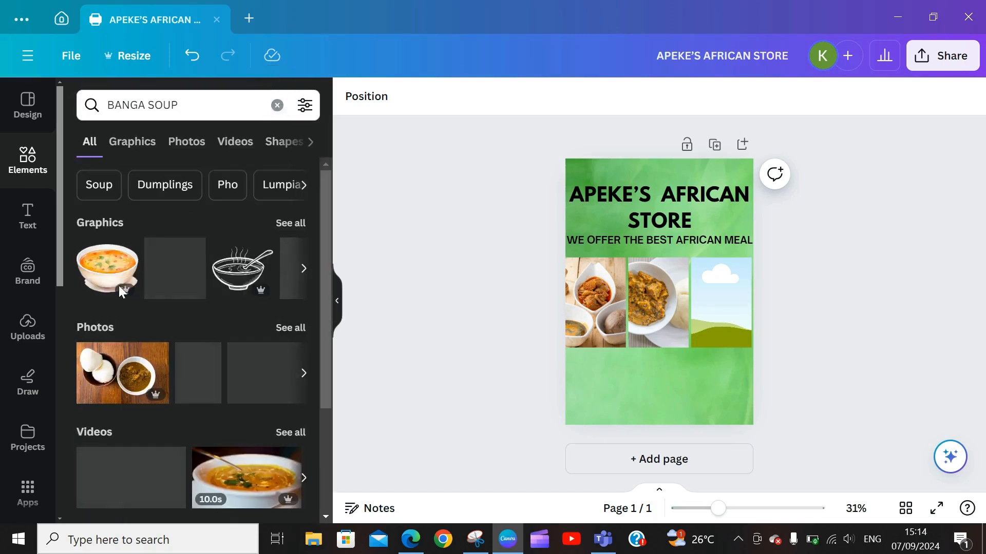
left_click(291, 328)
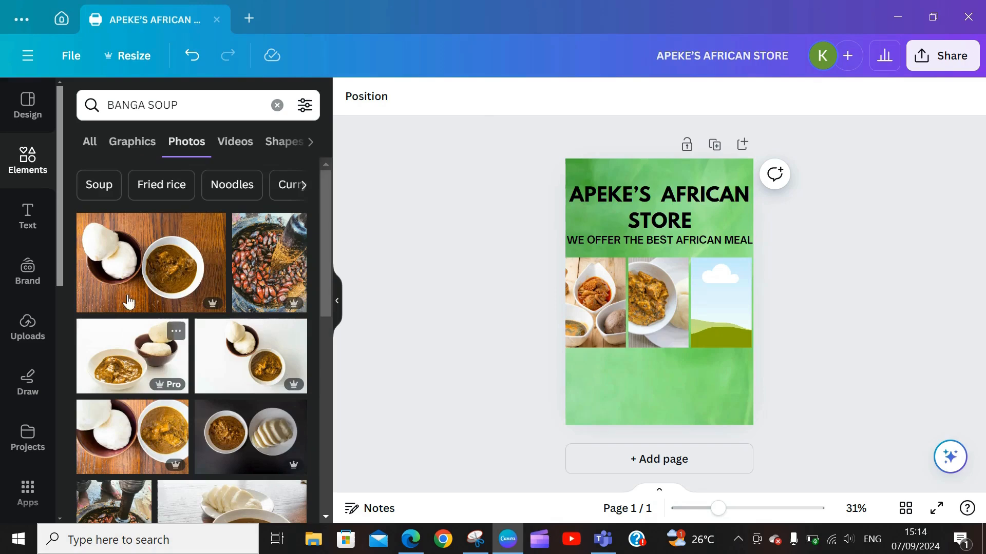
left_click_drag(327, 277, 340, 353)
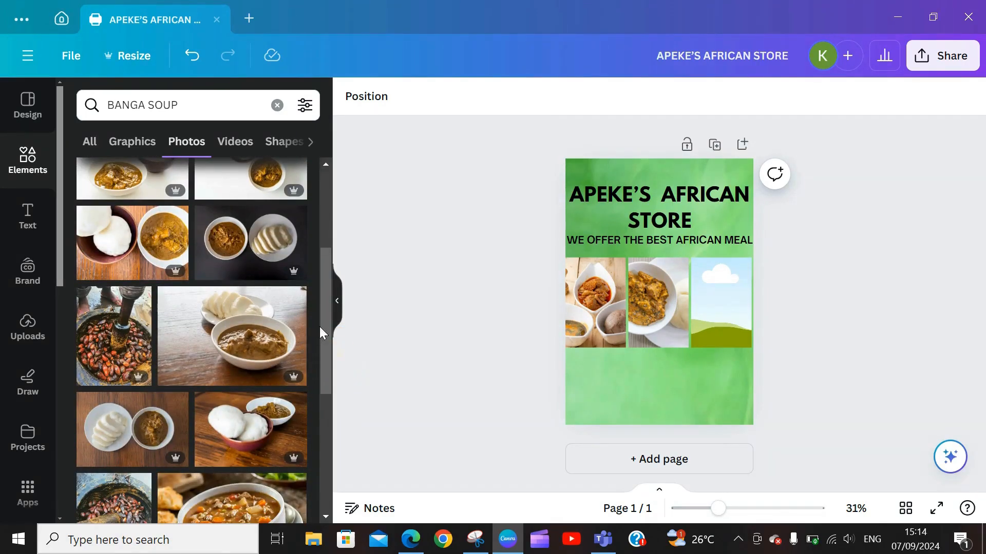
left_click(261, 318)
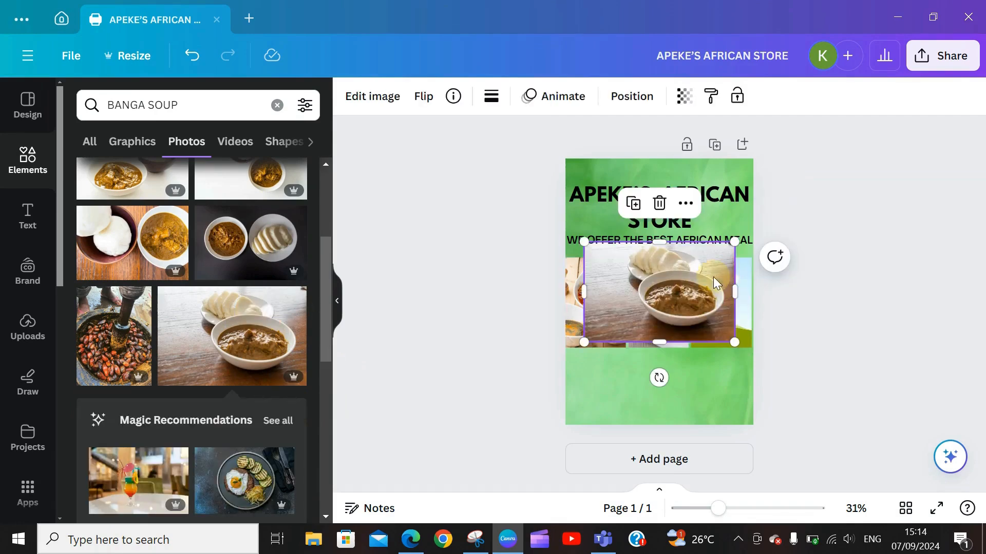
left_click_drag(713, 276, 746, 281)
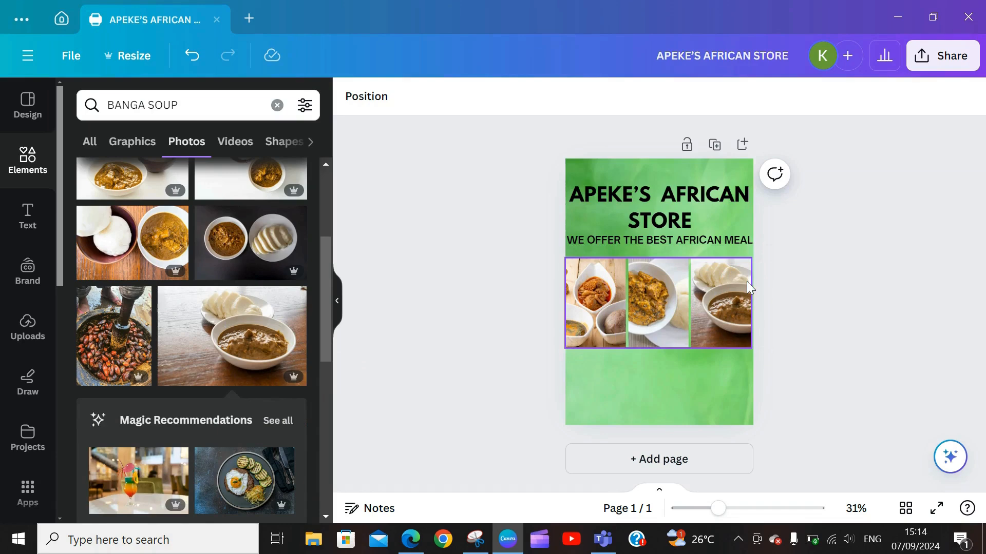
left_click(595, 321)
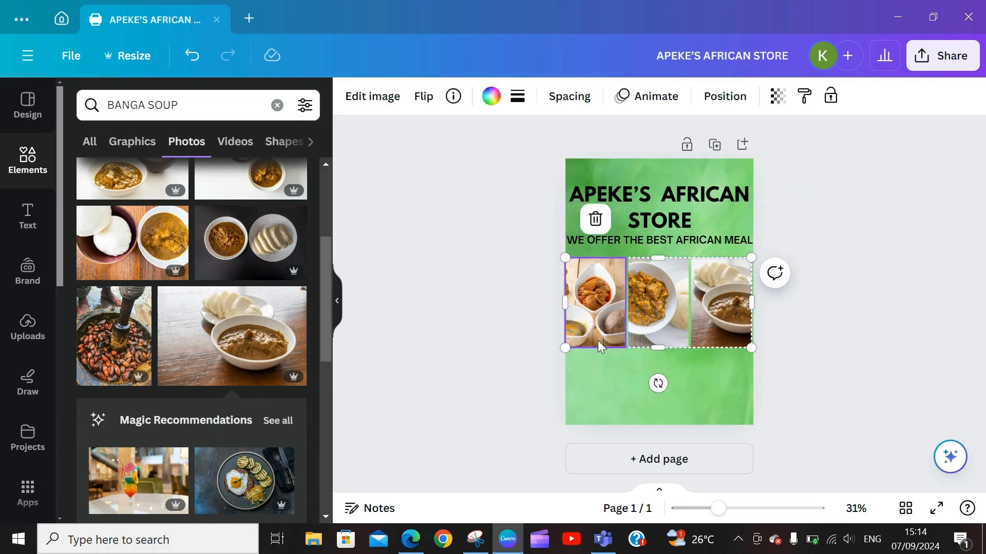
left_click(27, 217)
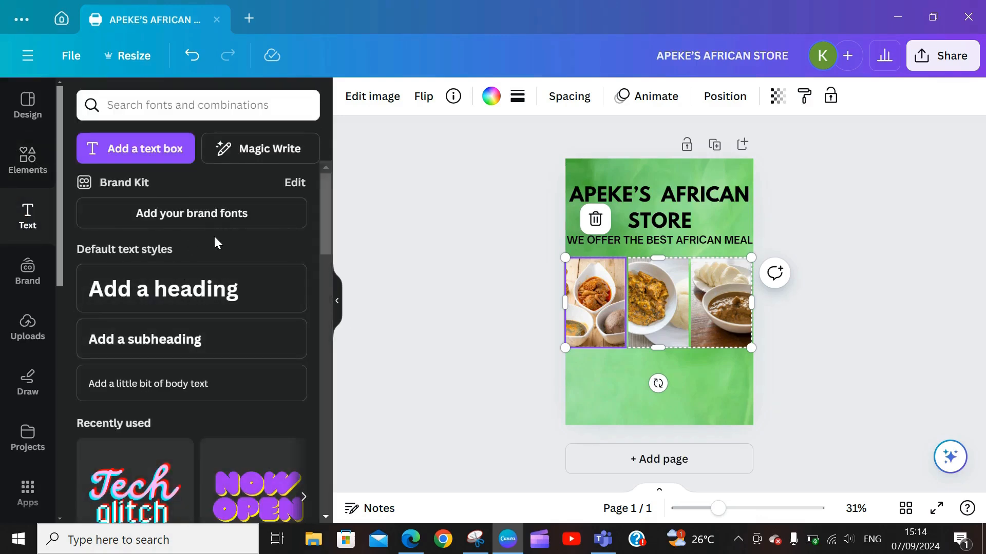
Step: Add a paragraph text box over the photos, enlarge it, and type AMALA, EWEDU AND GBEGIRI
left_click(138, 155)
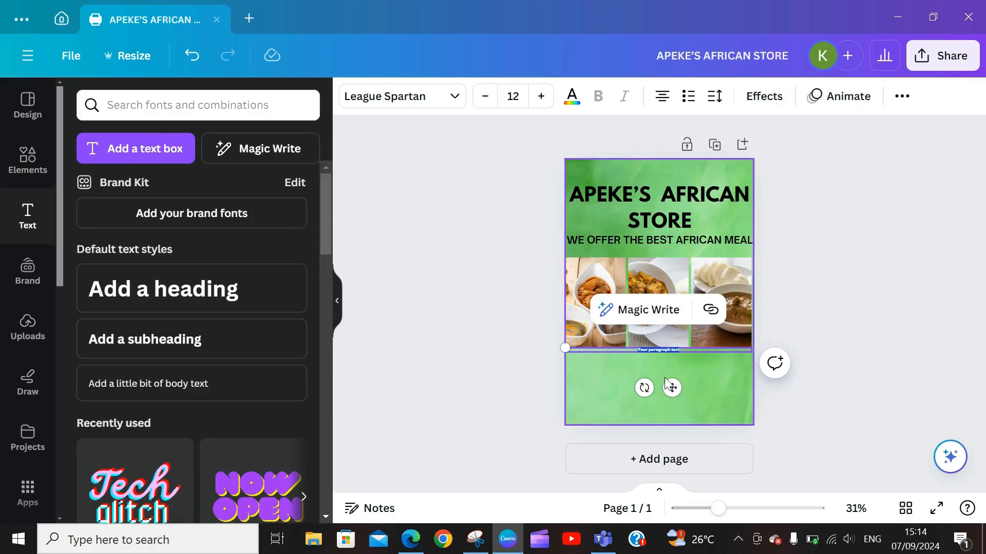
left_click_drag(671, 387, 612, 349)
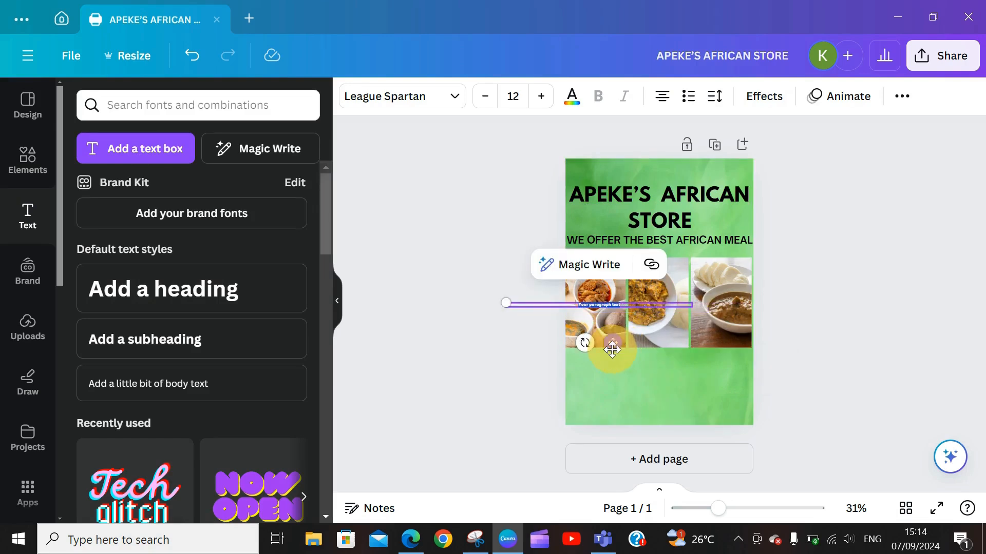
left_click(541, 97)
left_click(540, 97)
left_click(540, 97)
left_click(540, 97)
left_click(540, 96)
left_click(541, 96)
left_click(541, 96)
left_click(540, 97)
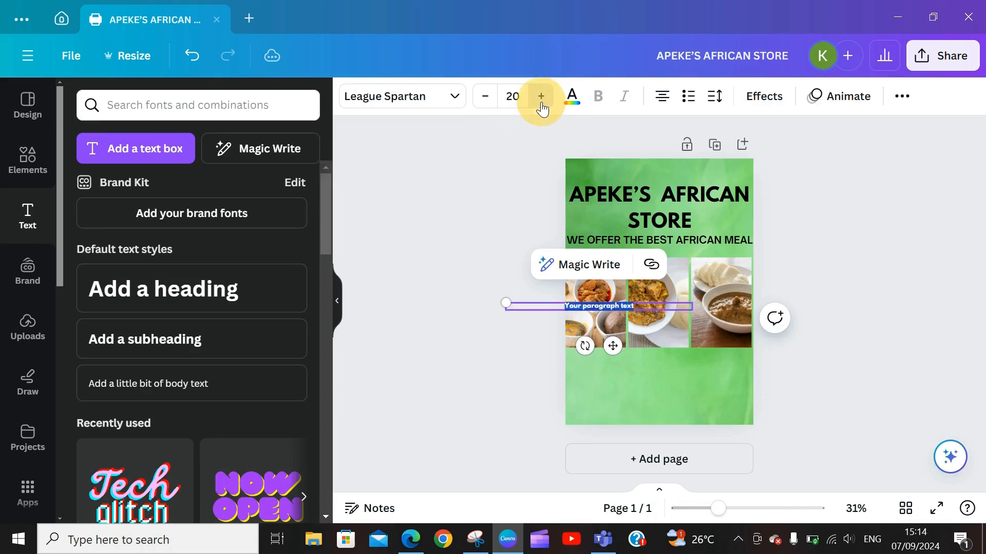
left_click(540, 97)
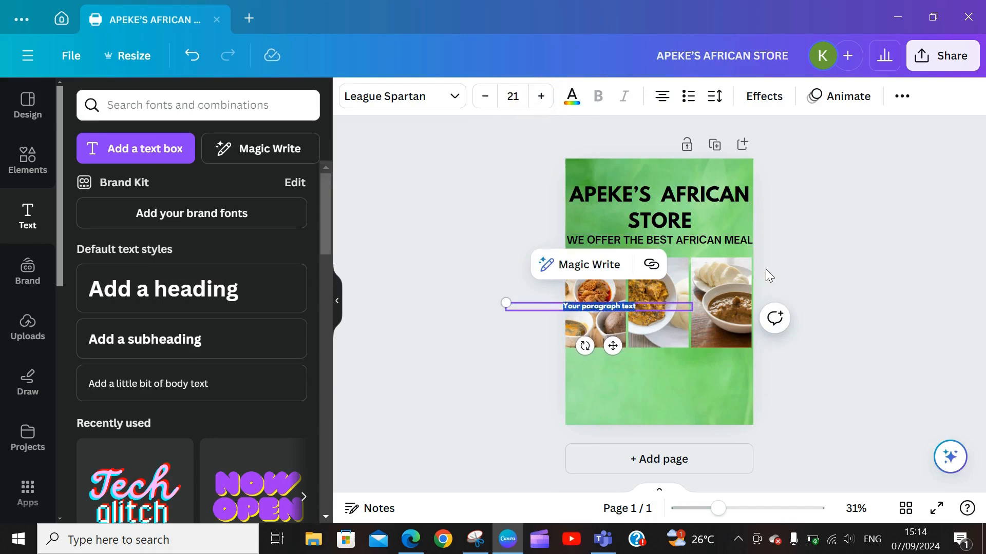
type("AMALA")
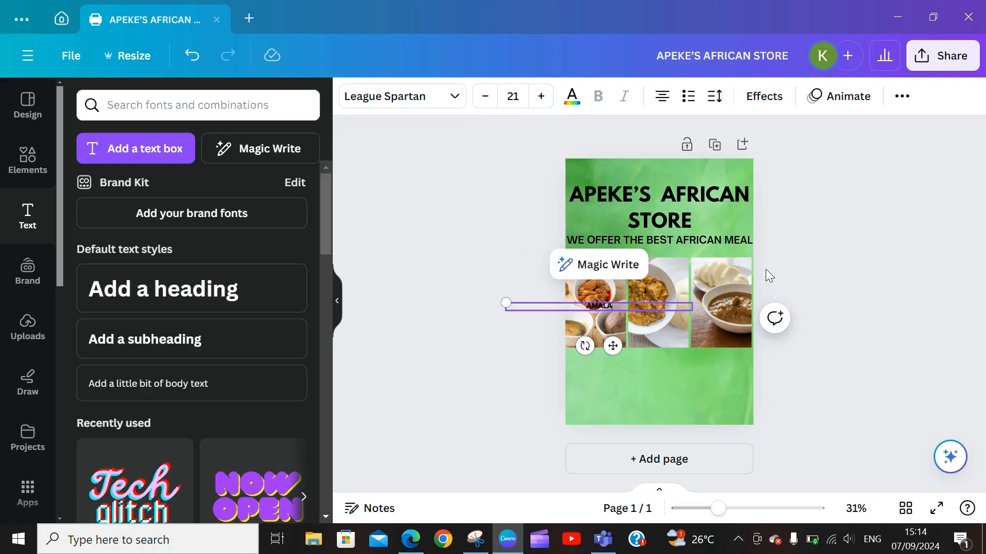
type(", EWD")
type("DU AND GBEGIR")
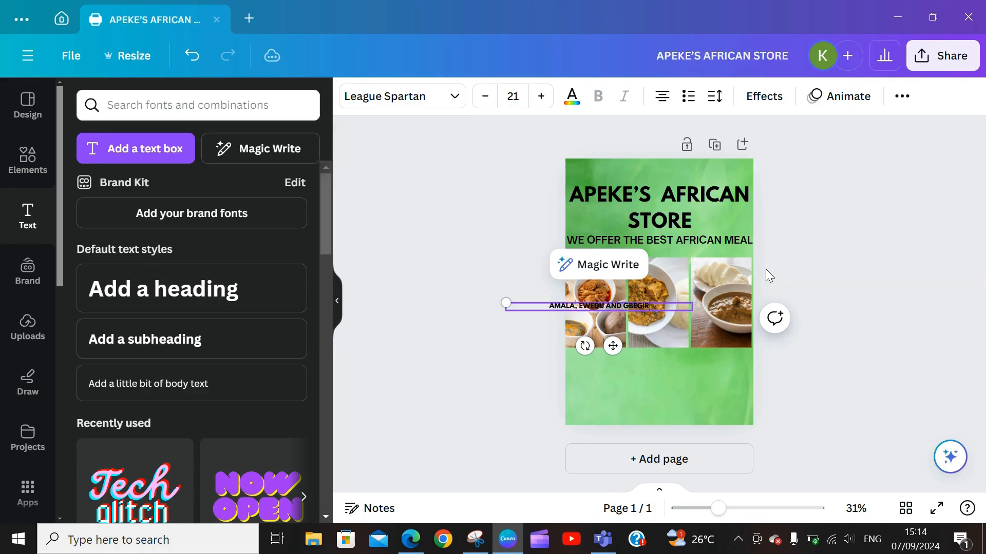
type("I")
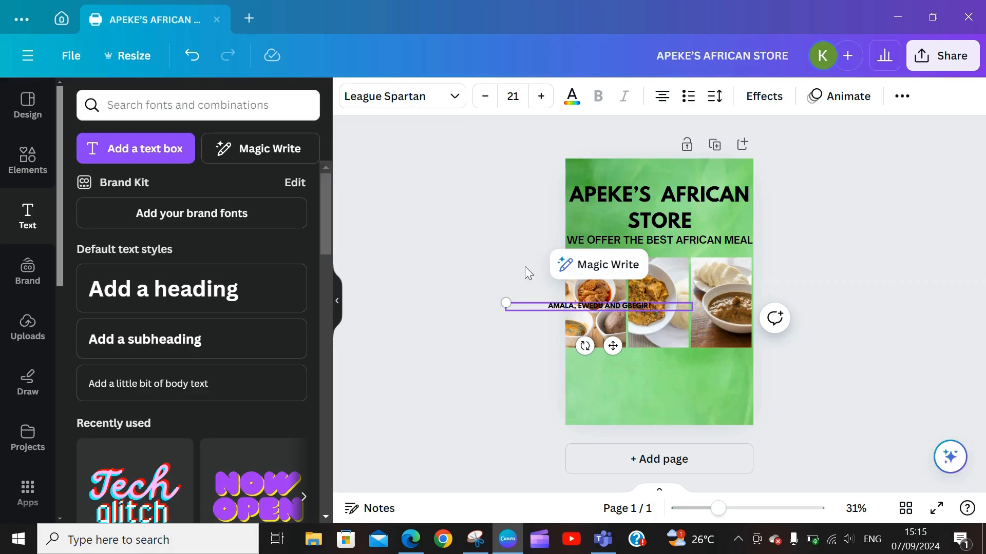
Step: Raise the caption to size 31.7 and narrow it to four lines over the first food photo
left_click_drag(509, 307, 536, 314)
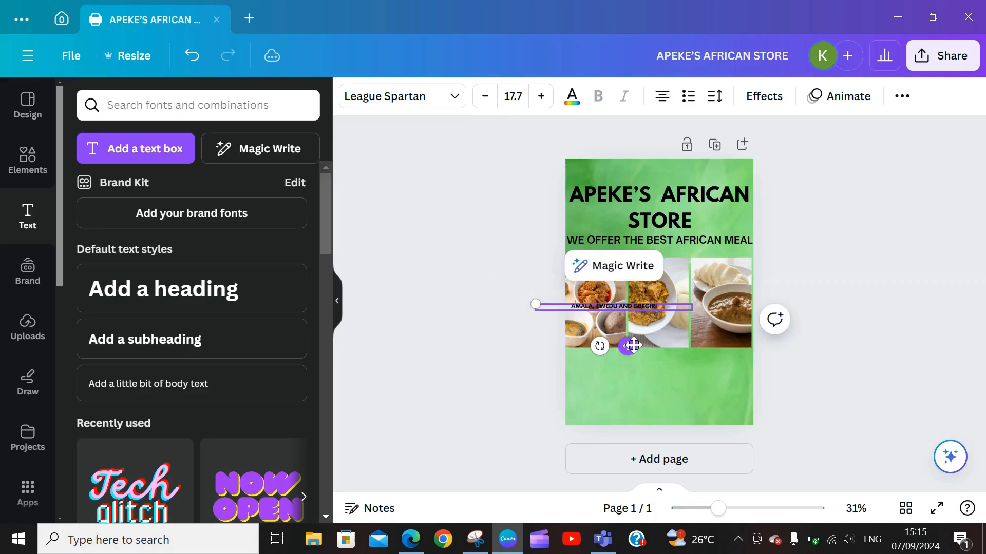
left_click_drag(630, 345, 611, 349)
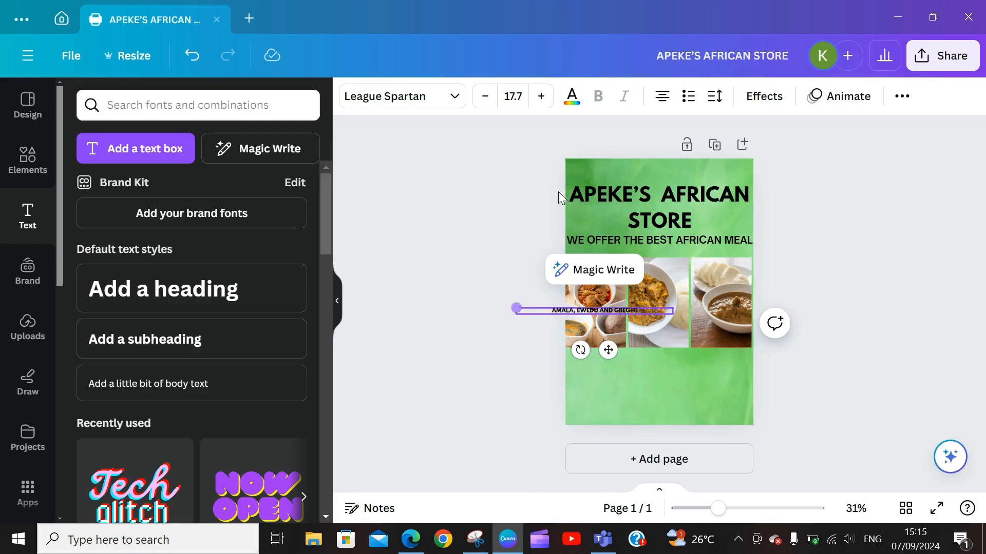
left_click(541, 97)
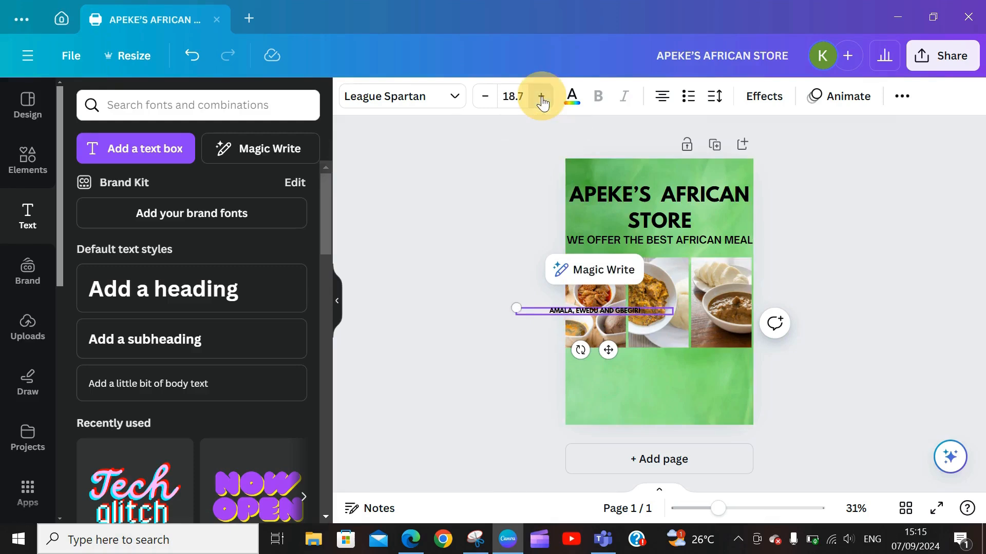
left_click(542, 96)
left_click(541, 97)
left_click(542, 96)
left_click(541, 96)
left_click(541, 97)
left_click(542, 97)
left_click(542, 97)
left_click(541, 97)
left_click(542, 97)
left_click(541, 98)
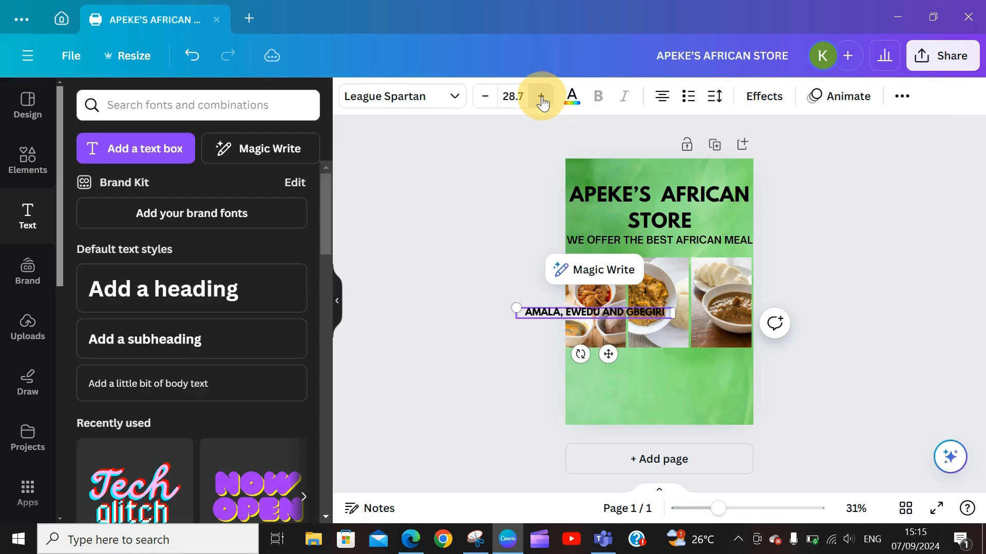
left_click(541, 97)
left_click(542, 98)
left_click(542, 98)
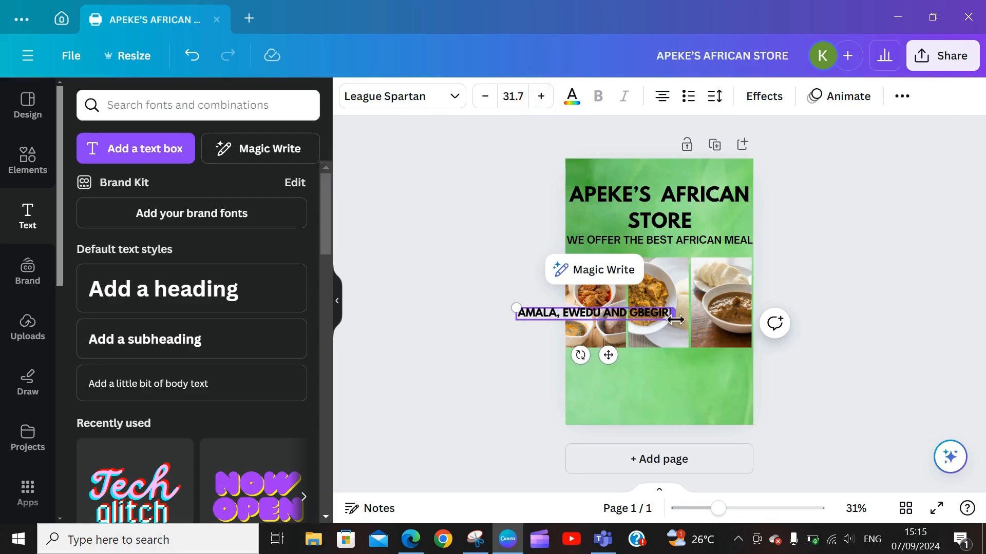
left_click_drag(675, 320, 597, 332)
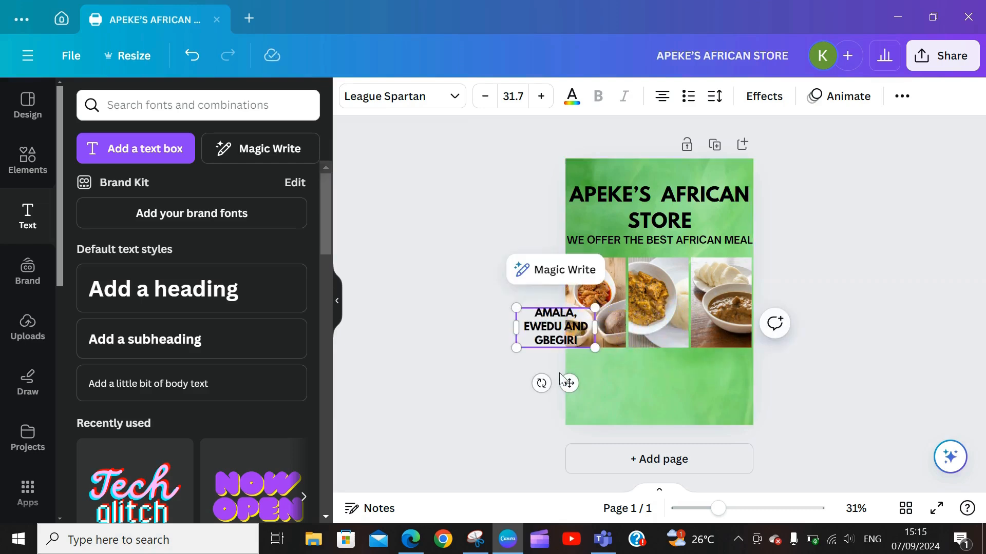
left_click_drag(569, 380, 607, 375)
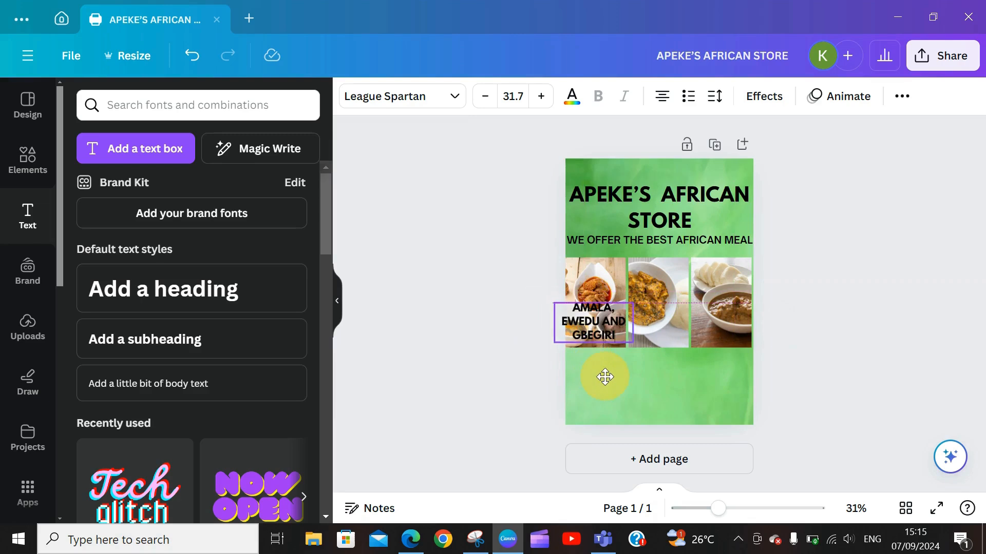
left_click_drag(639, 327, 618, 329)
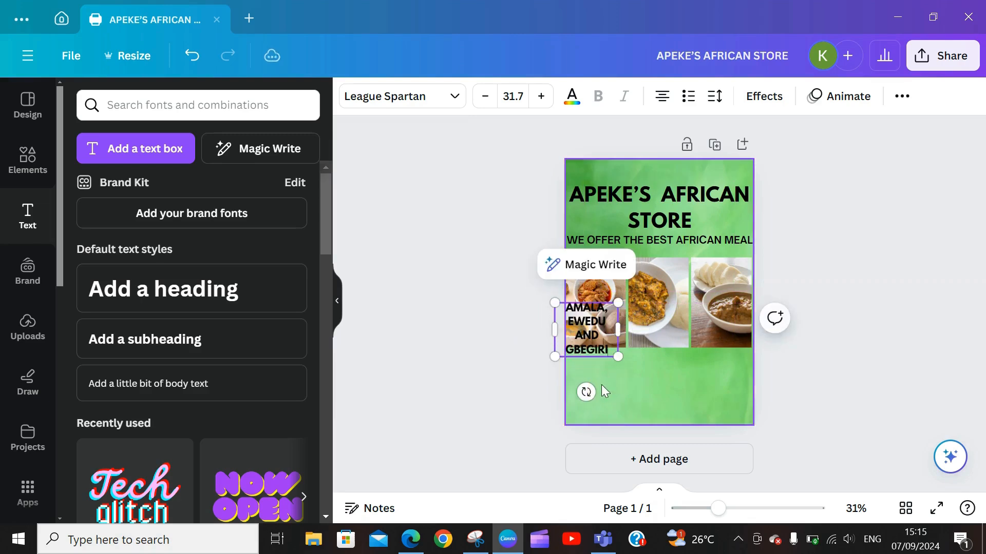
left_click(632, 380)
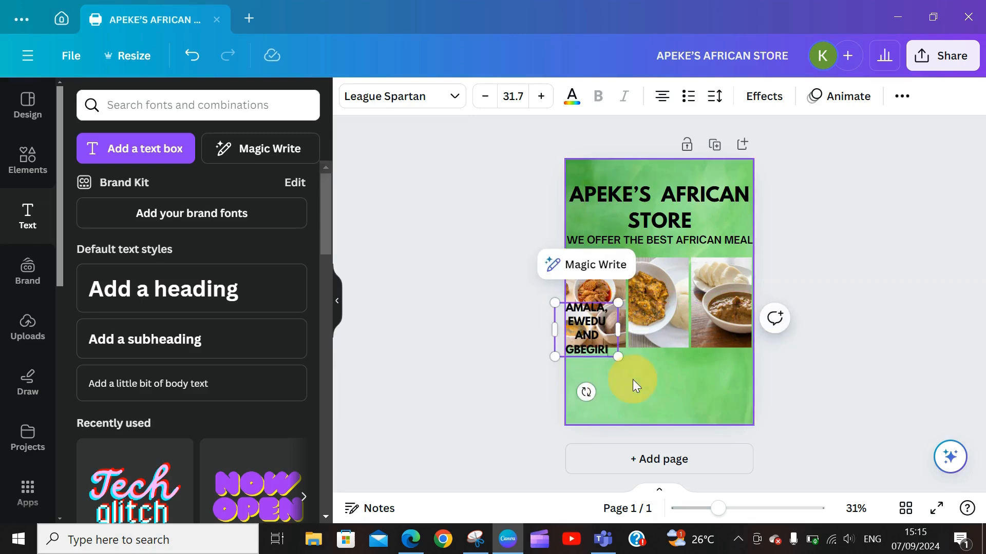
Step: Restore the green background, then shrink the caption to 23.4 and narrow it to three lines
left_click_drag(602, 351, 606, 344)
mouse_move(606, 346)
left_mouse_down()
mouse_move(597, 350)
mouse_move(606, 332)
left_mouse_up()
left_click(599, 350)
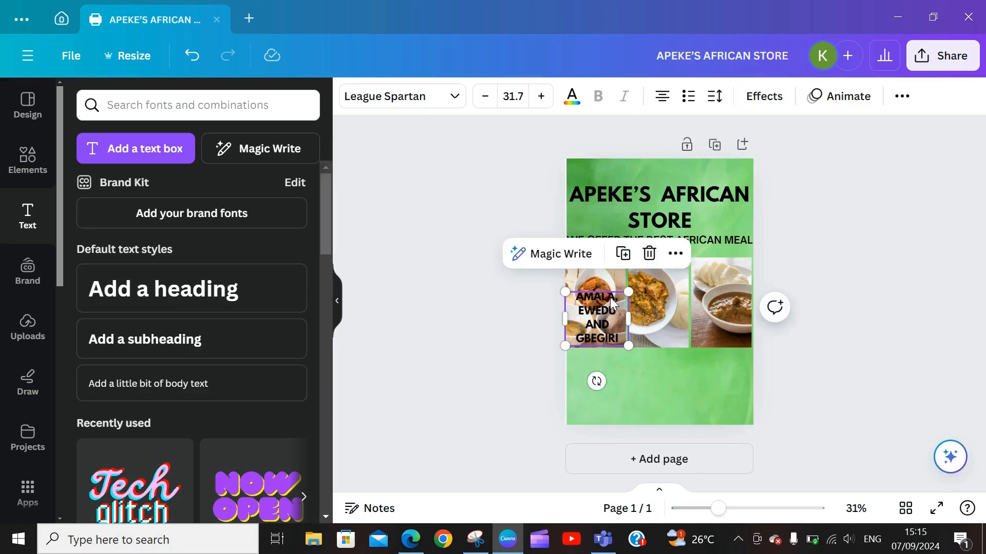
left_click_drag(628, 294, 634, 320)
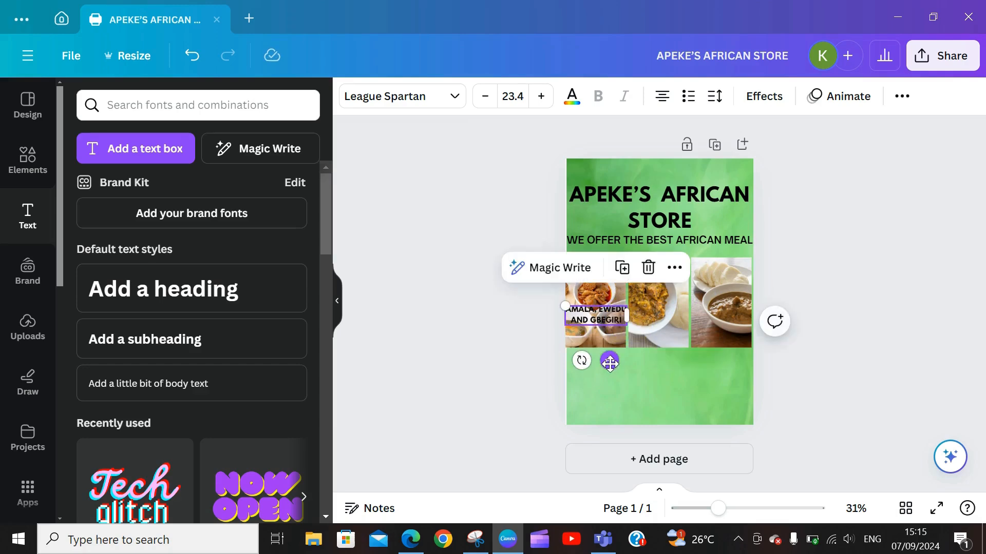
mouse_move(610, 362)
left_mouse_down()
mouse_move(614, 383)
mouse_move(606, 322)
mouse_move(609, 375)
mouse_move(610, 365)
left_mouse_up()
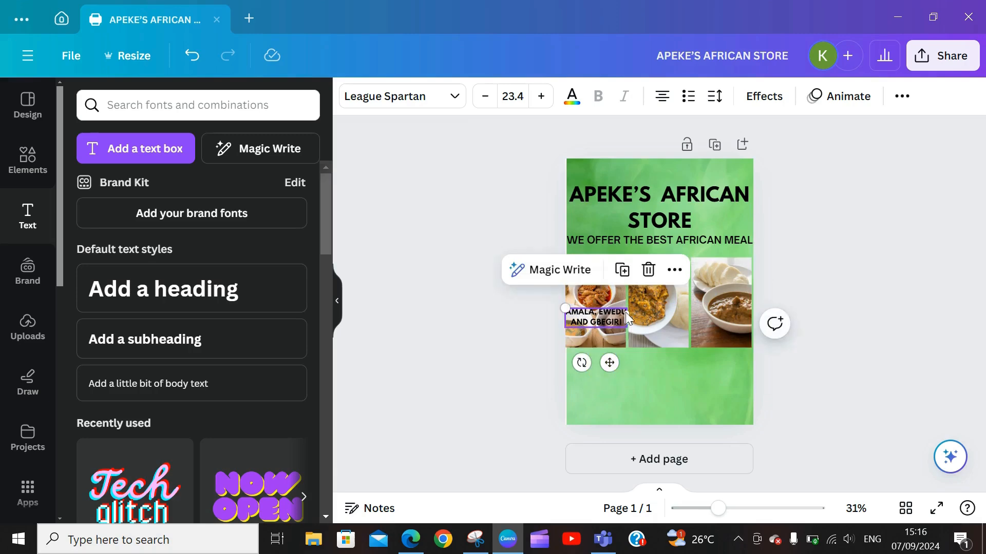
left_click_drag(630, 317, 620, 323)
Step: Reselect the AMALA, EWEDU AND GBEGIRI caption and highlight all its text
left_click(663, 335)
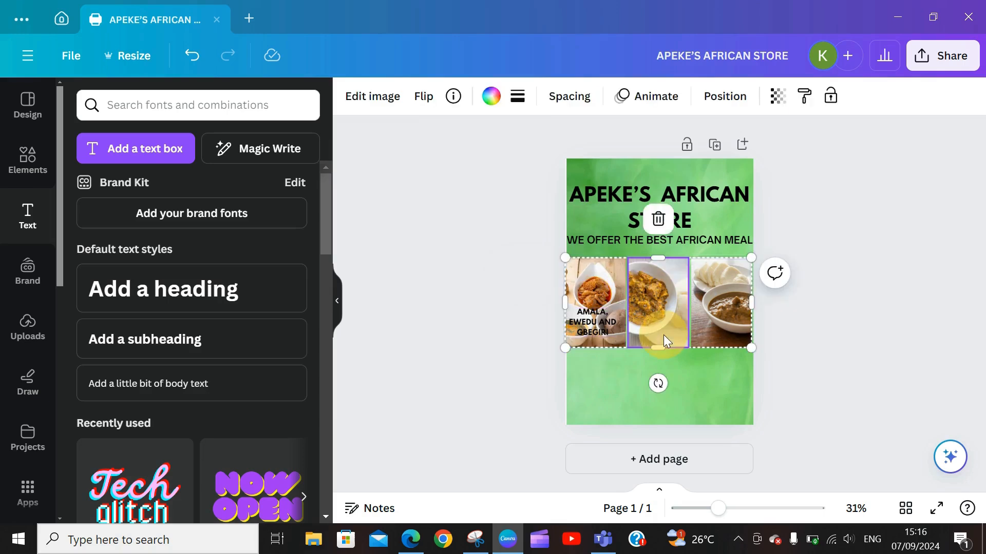
left_click(593, 320)
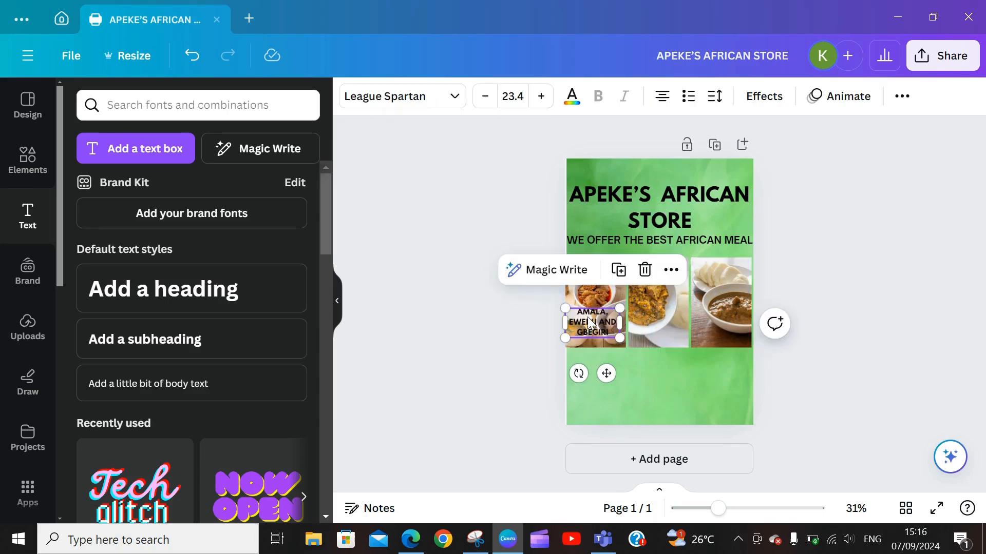
left_click(578, 311)
left_click_drag(576, 311, 610, 333)
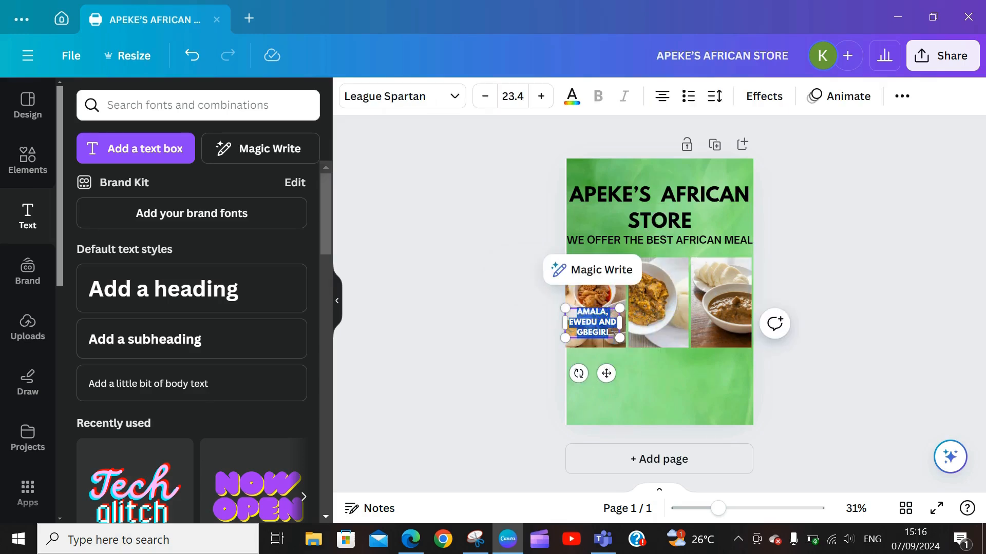
left_click(571, 95)
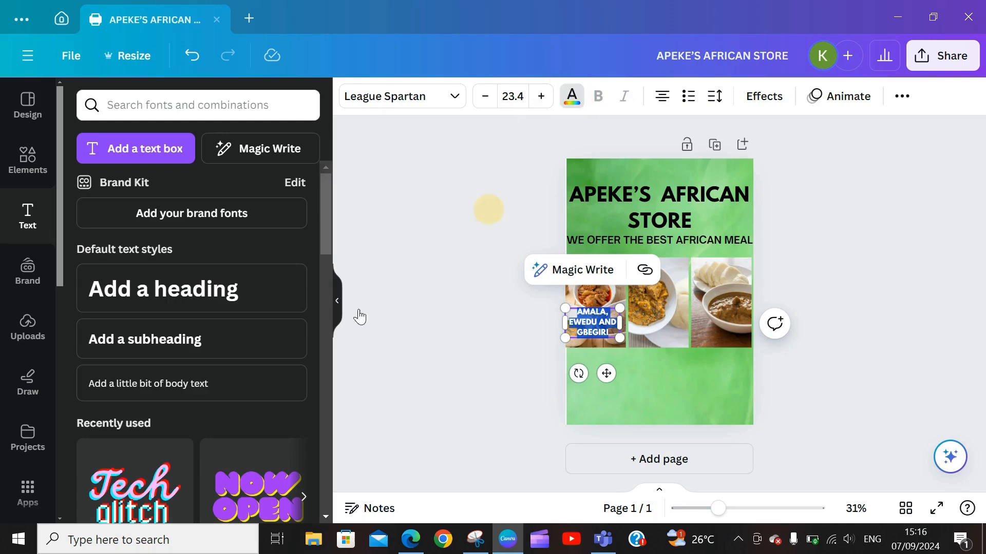
Step: Recolour the AMALA, EWEDU AND GBEGIRI caption from orange to black and shrink it to 20.7
left_click(84, 307)
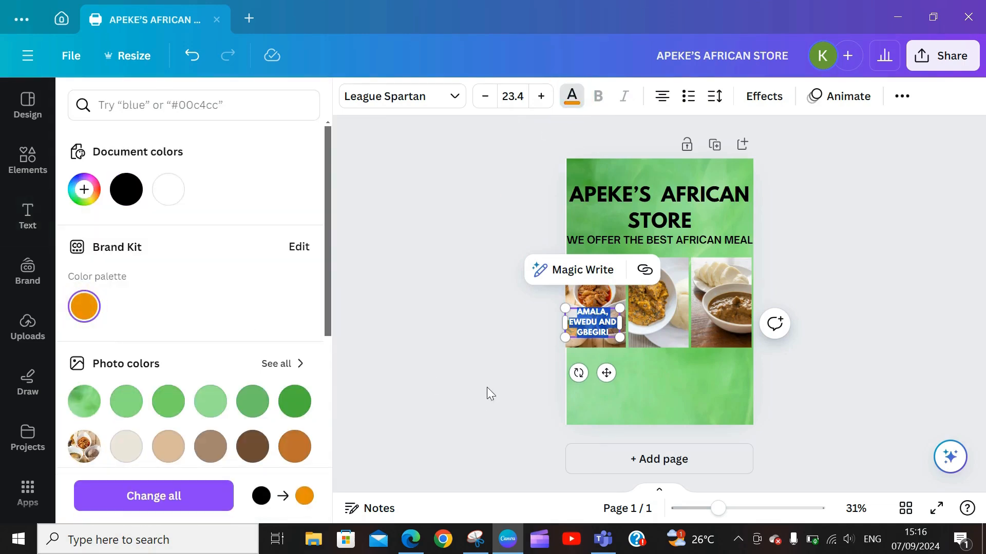
left_click(663, 331)
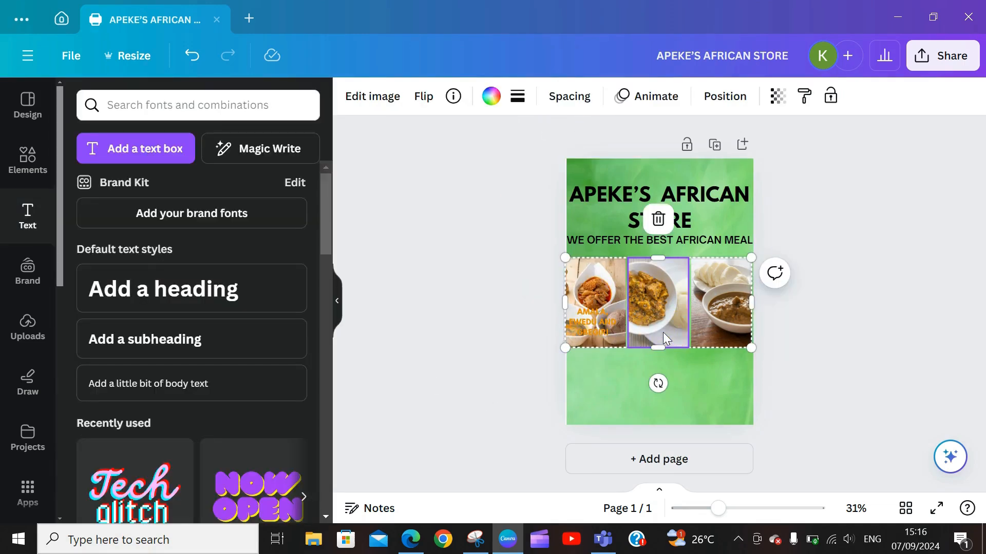
left_click(591, 326)
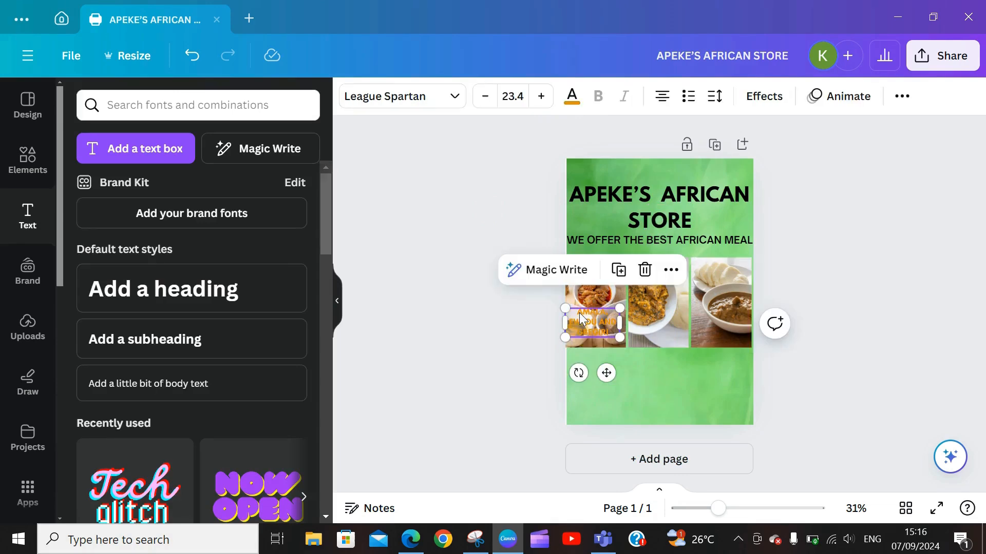
double_click(579, 312)
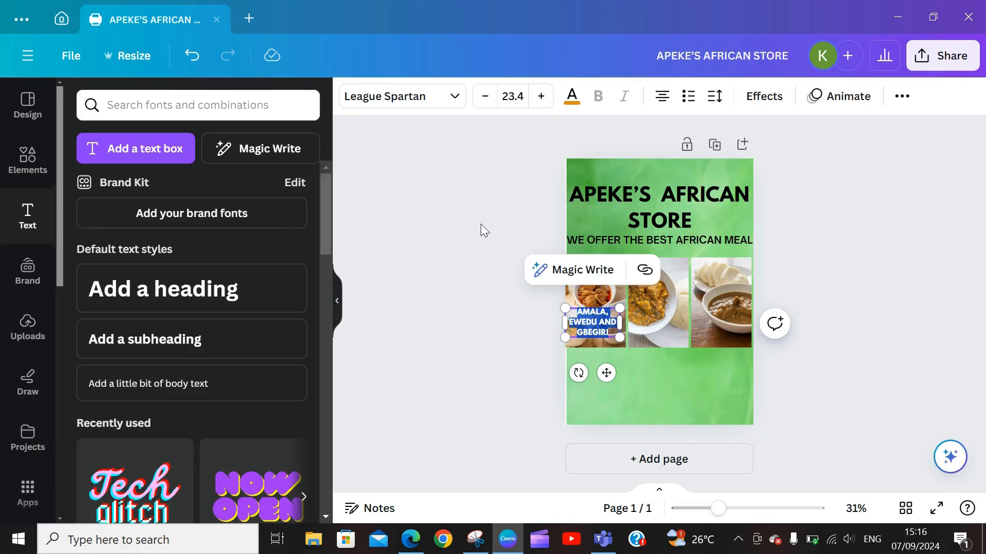
left_click(571, 96)
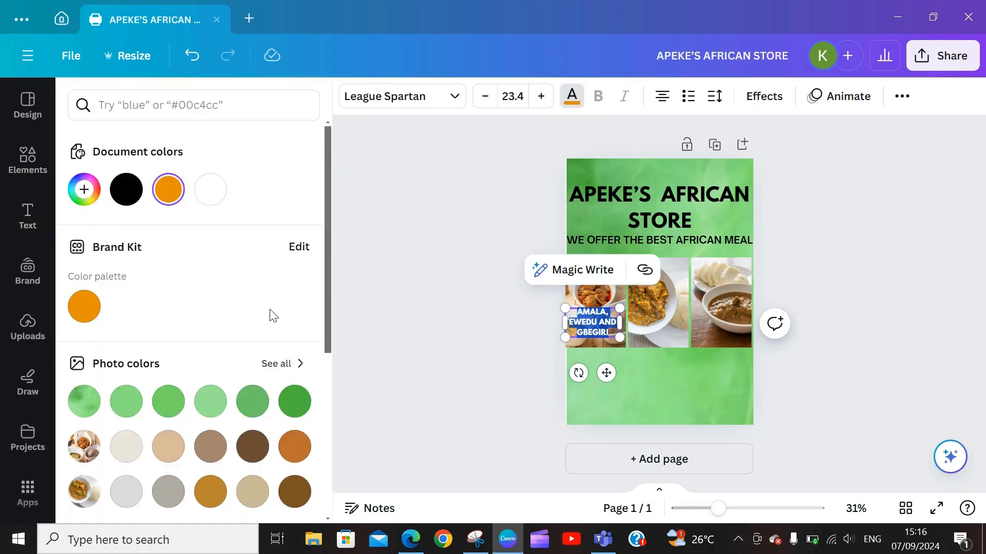
mouse_move(329, 287)
left_mouse_down()
mouse_move(322, 381)
mouse_move(332, 287)
left_mouse_up()
left_click(168, 189)
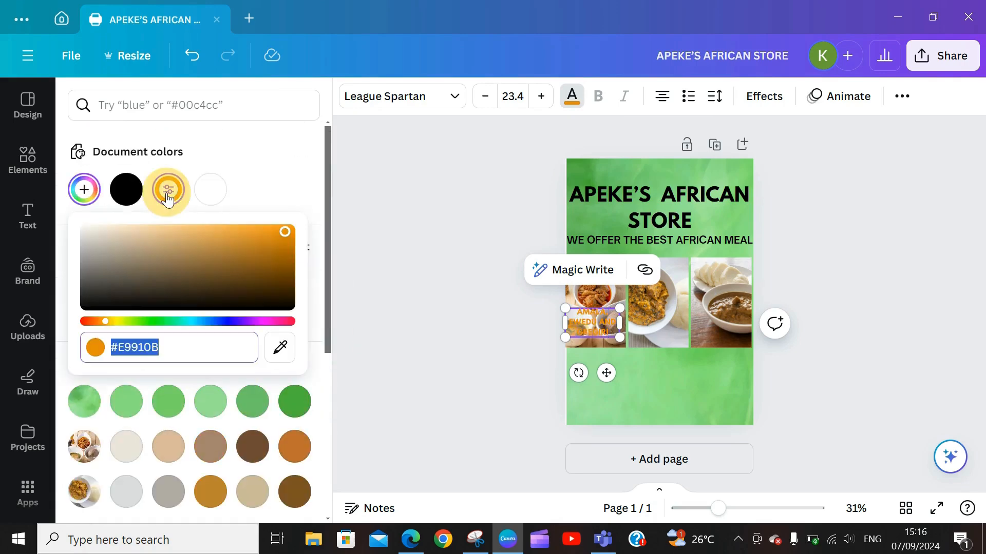
left_click(214, 198)
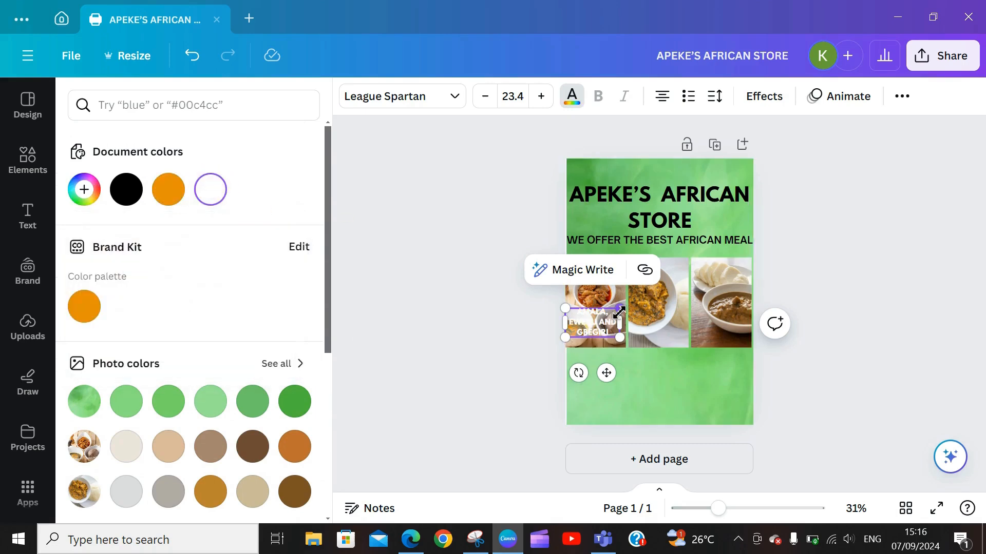
left_click_drag(620, 312, 625, 340)
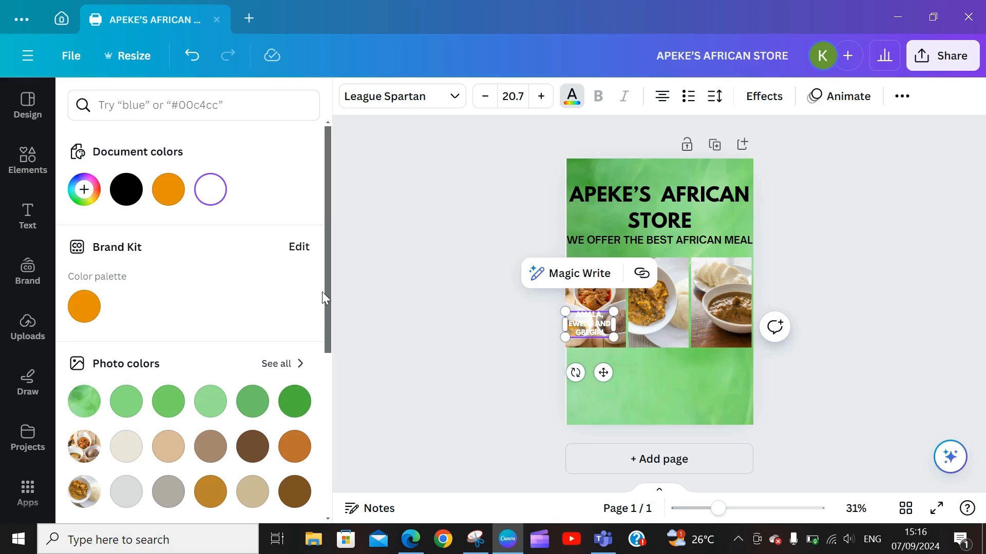
left_click_drag(324, 291, 338, 433)
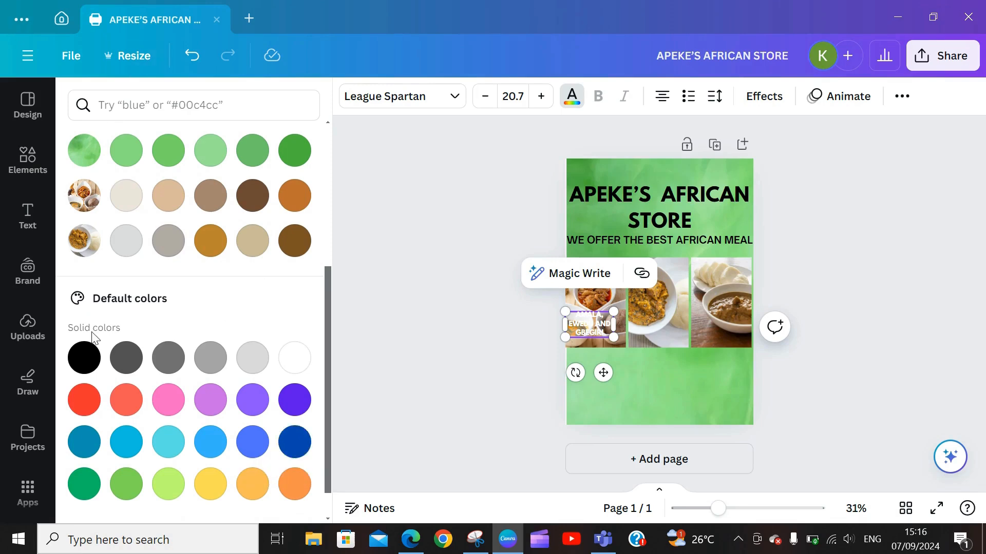
left_click(85, 358)
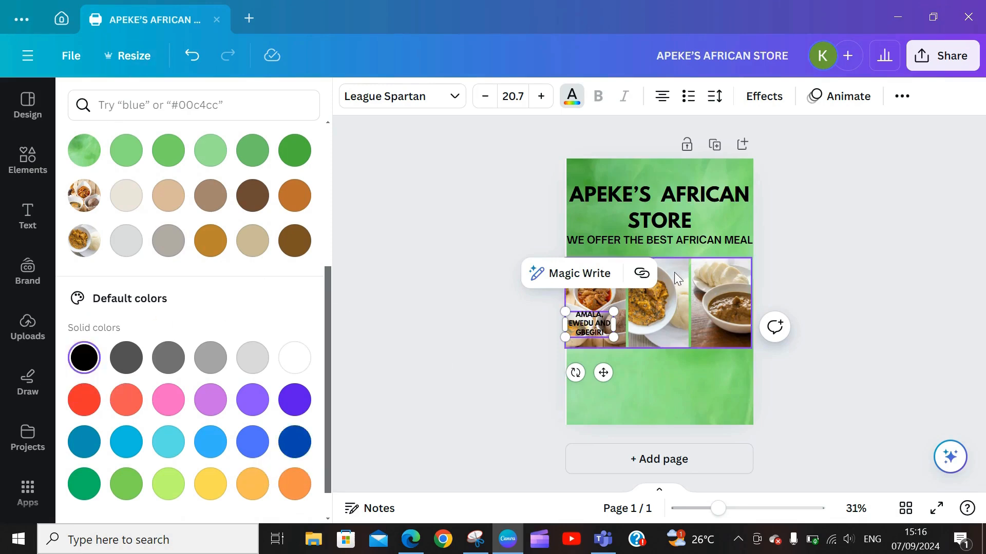
left_click(680, 344)
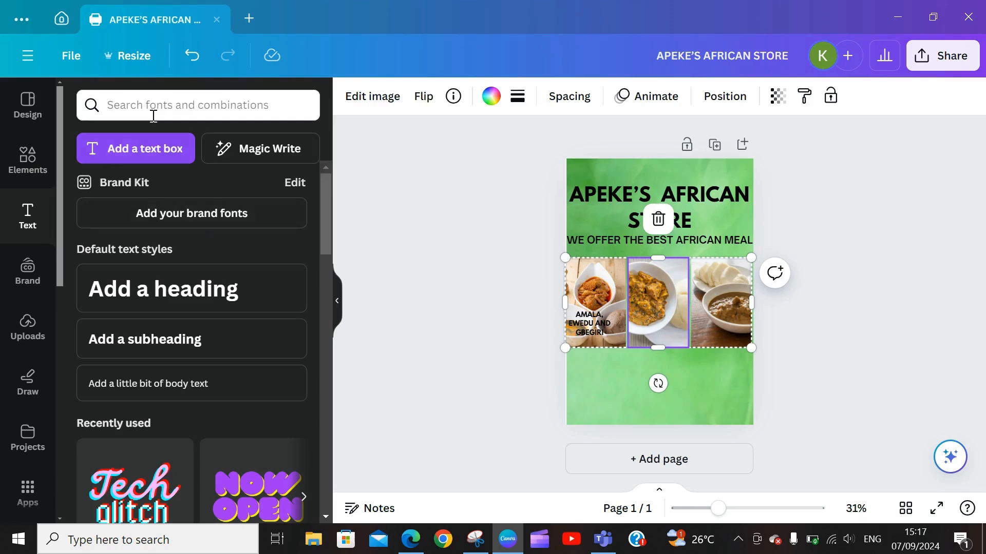
Step: Add a text box reading POUNDED YAM AND EGUSI and enlarge its font
left_click(123, 166)
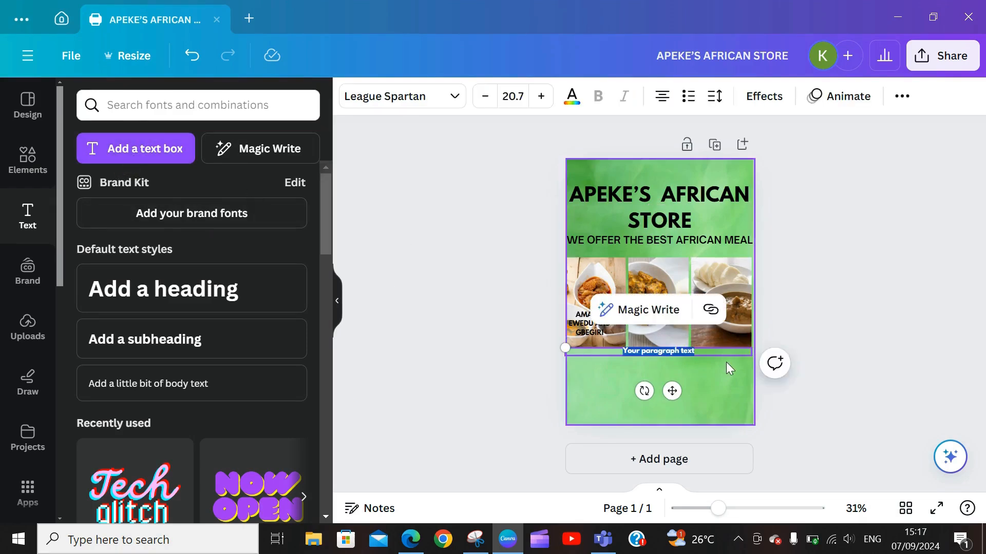
left_click_drag(672, 388, 666, 365)
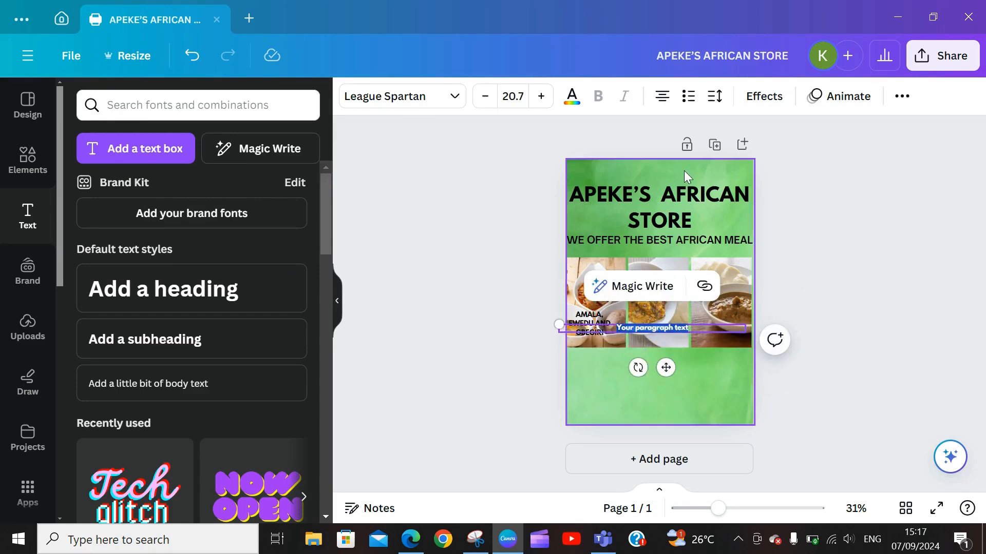
type("POUNDED")
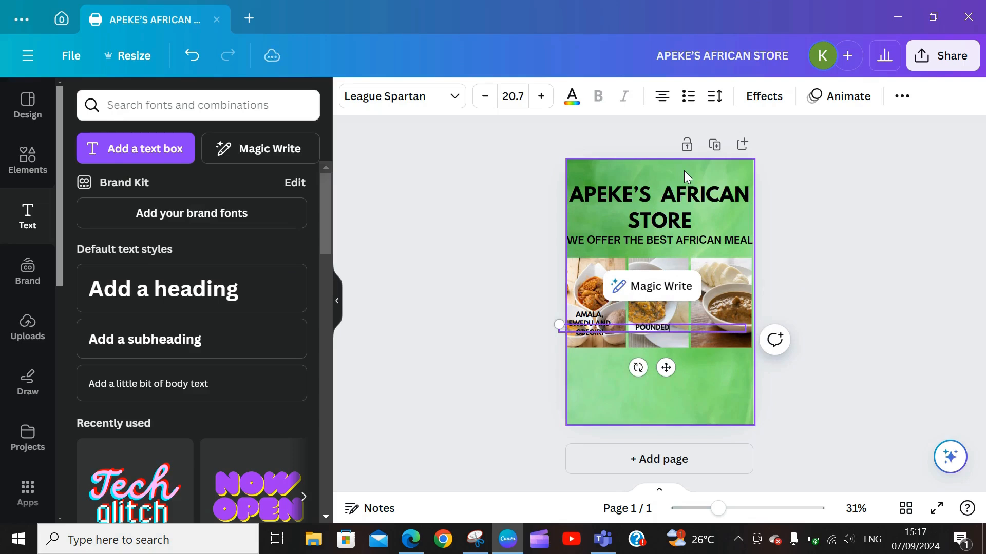
type(" YAM AND EGUSI")
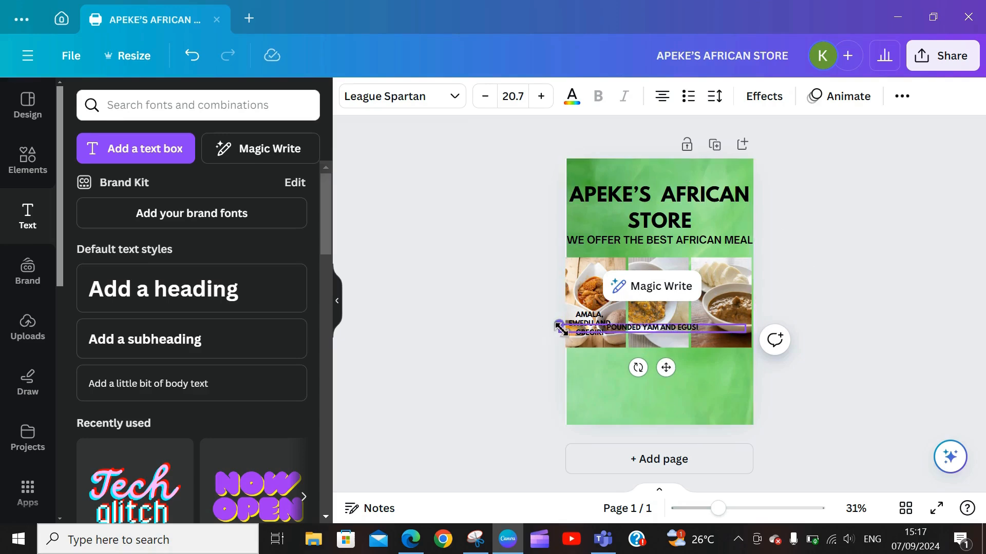
left_click_drag(560, 327, 508, 169)
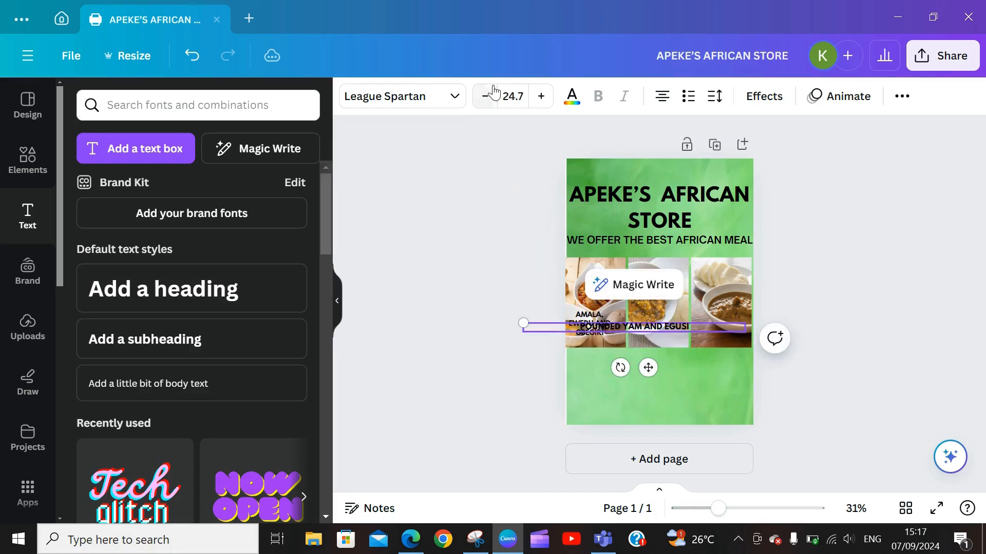
left_click(546, 100)
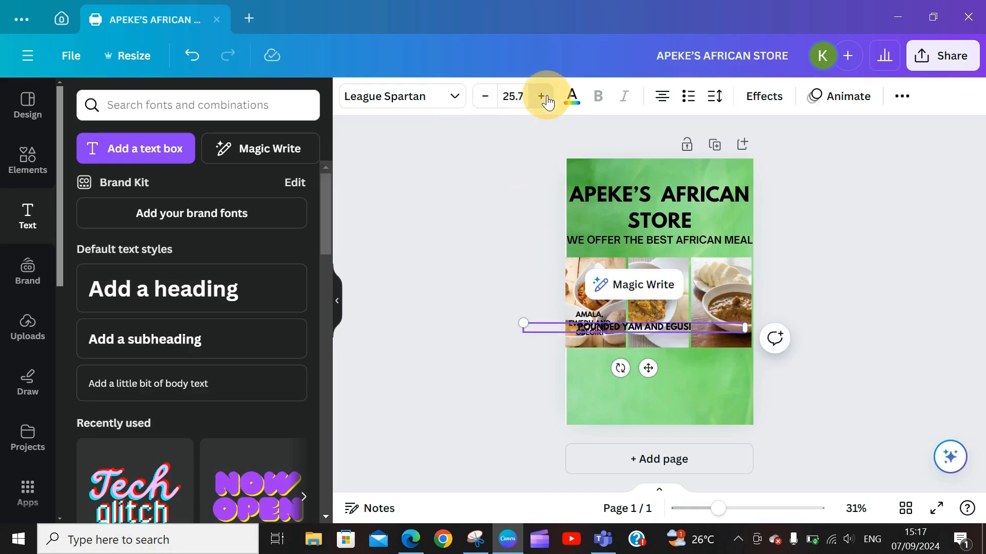
left_click(542, 97)
left_click(541, 96)
left_click(541, 97)
left_click(541, 96)
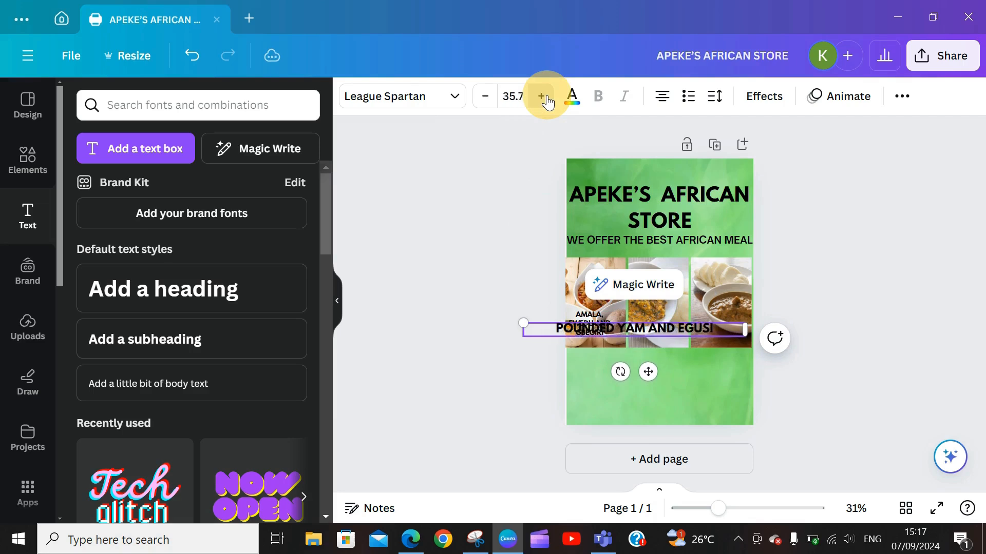
left_click(541, 96)
left_click(541, 96)
left_click(541, 96)
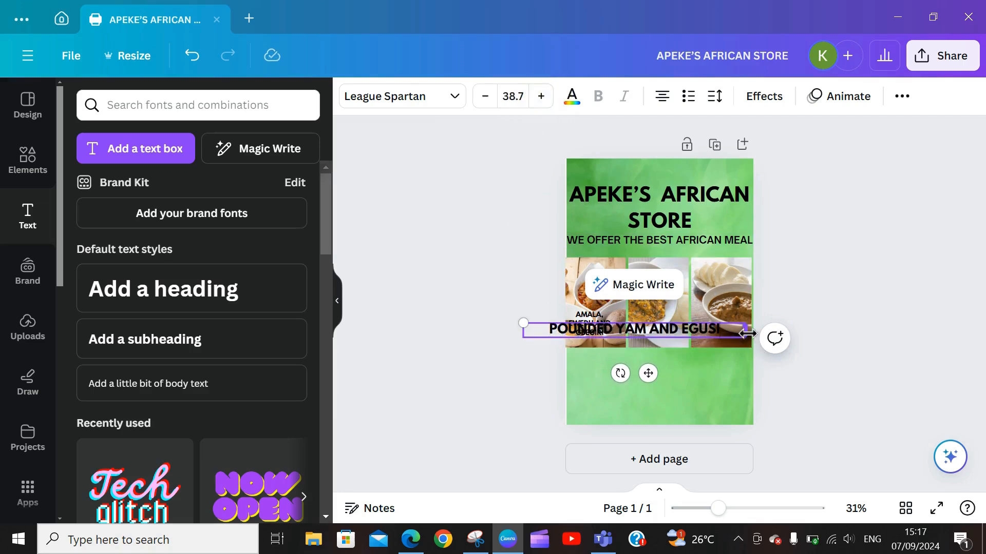
Step: Narrow the caption, move it onto the middle meal photo, and reduce its font size
left_click_drag(746, 334, 598, 349)
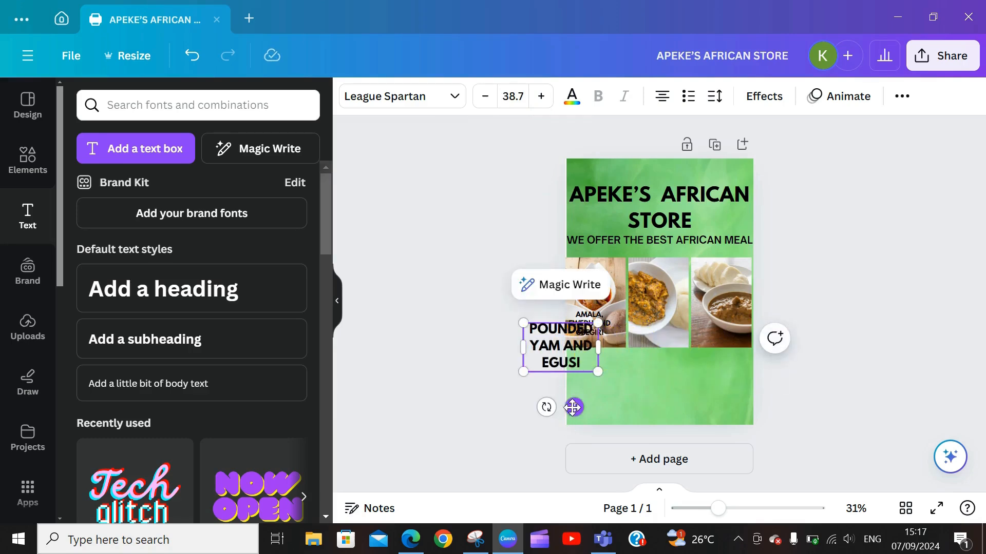
left_click_drag(572, 407, 665, 376)
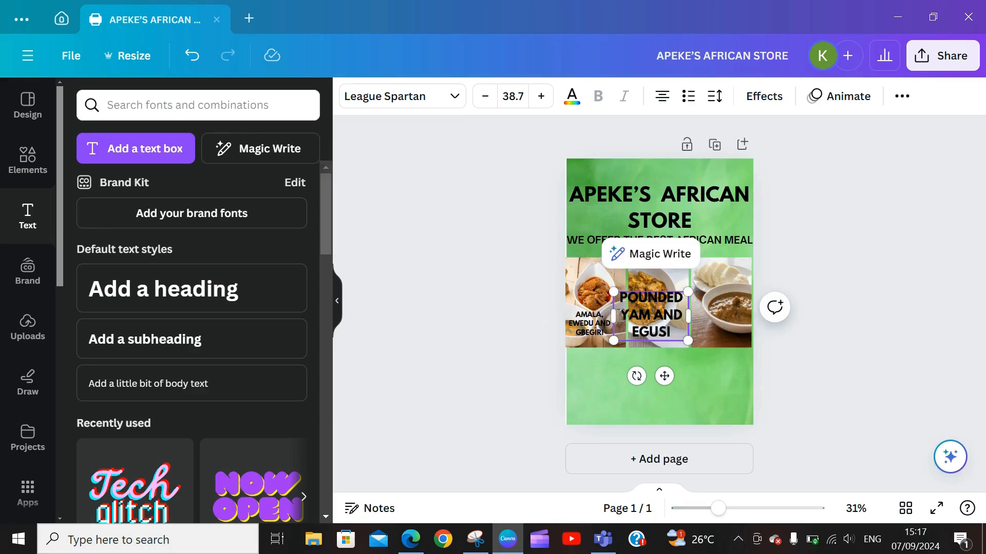
left_click_drag(614, 322, 631, 316)
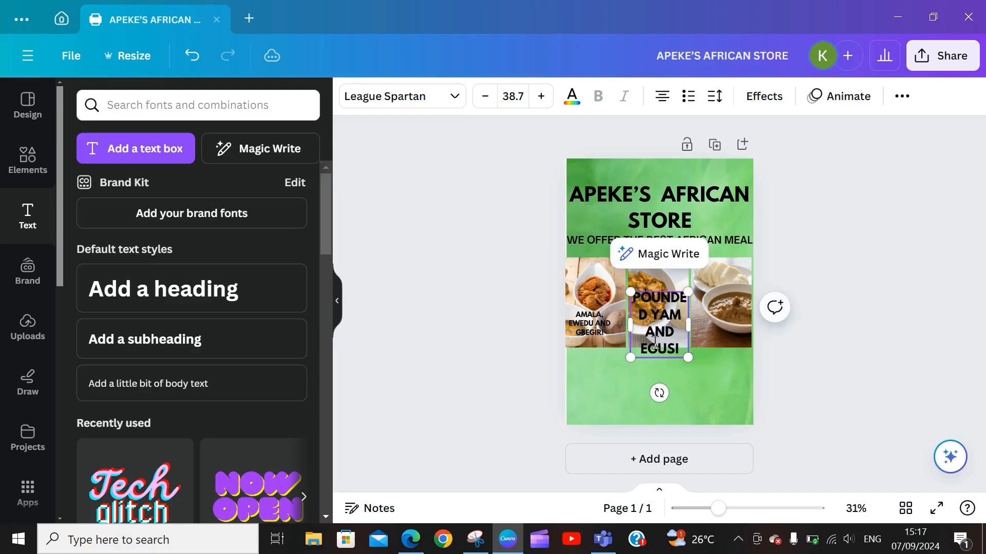
left_click(482, 100)
left_click(482, 100)
left_click(482, 100)
left_click(483, 101)
left_click(483, 101)
left_click(484, 102)
left_click(484, 102)
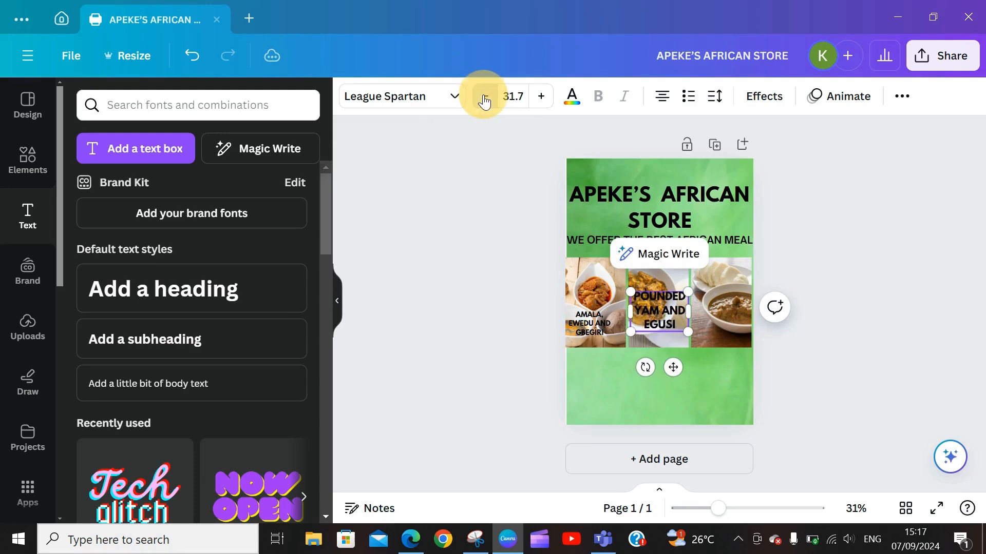
left_click(485, 102)
left_click(484, 102)
left_click(484, 102)
left_click(484, 102)
left_click(484, 102)
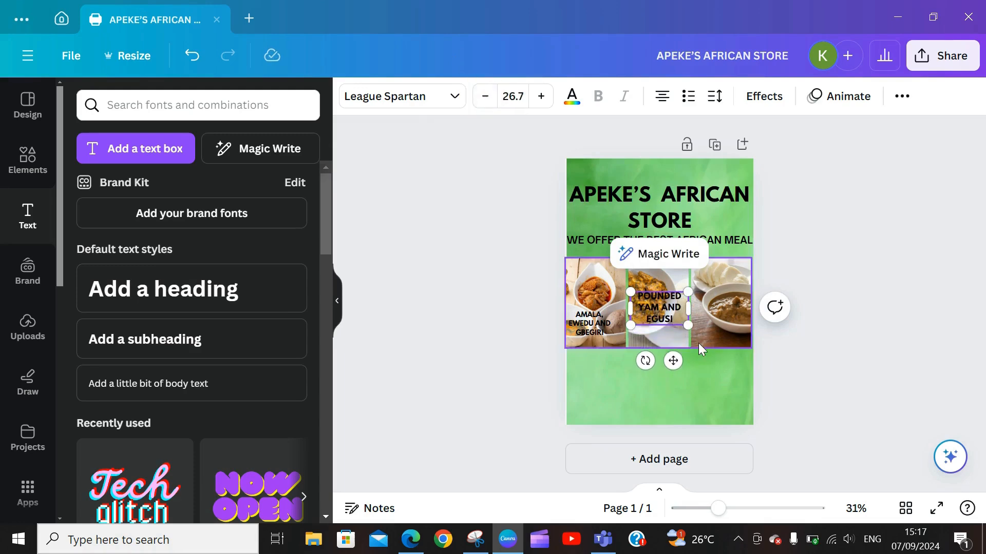
Step: Shrink the caption to two lines and set it at the middle photo's bottom
left_click_drag(675, 364, 673, 382)
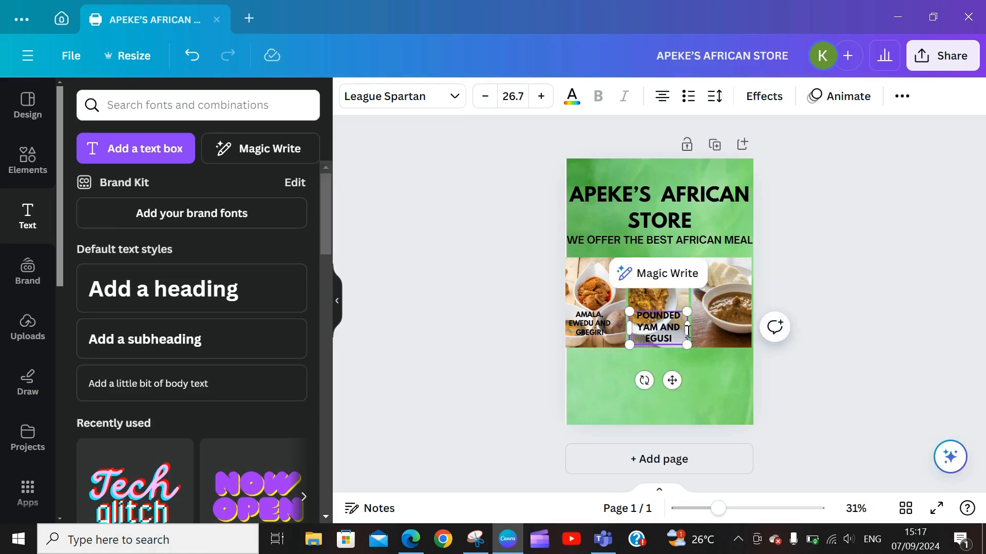
left_click(483, 95)
left_click(484, 96)
left_click(483, 95)
left_click(482, 95)
left_click(483, 95)
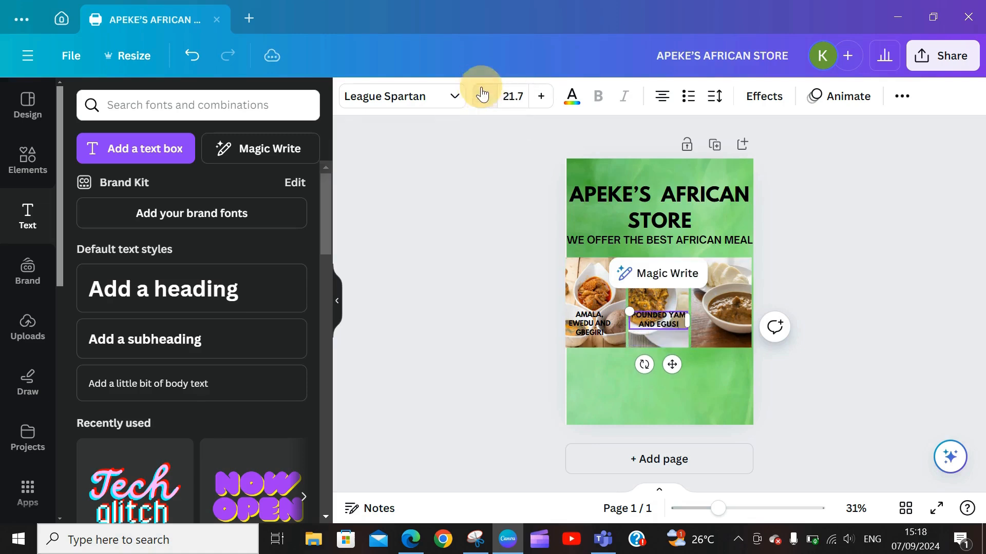
left_click_drag(672, 365, 672, 382)
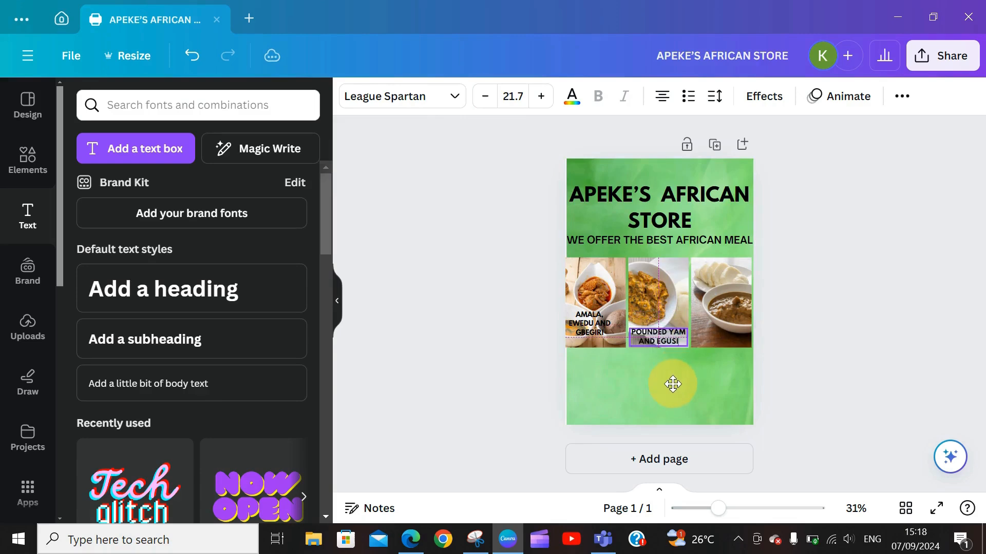
left_click(710, 309)
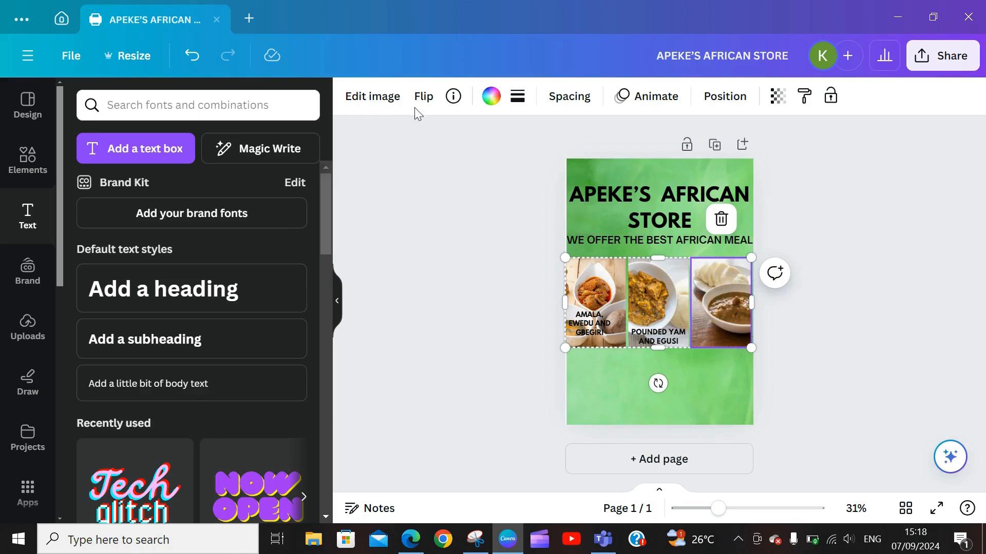
left_click(129, 148)
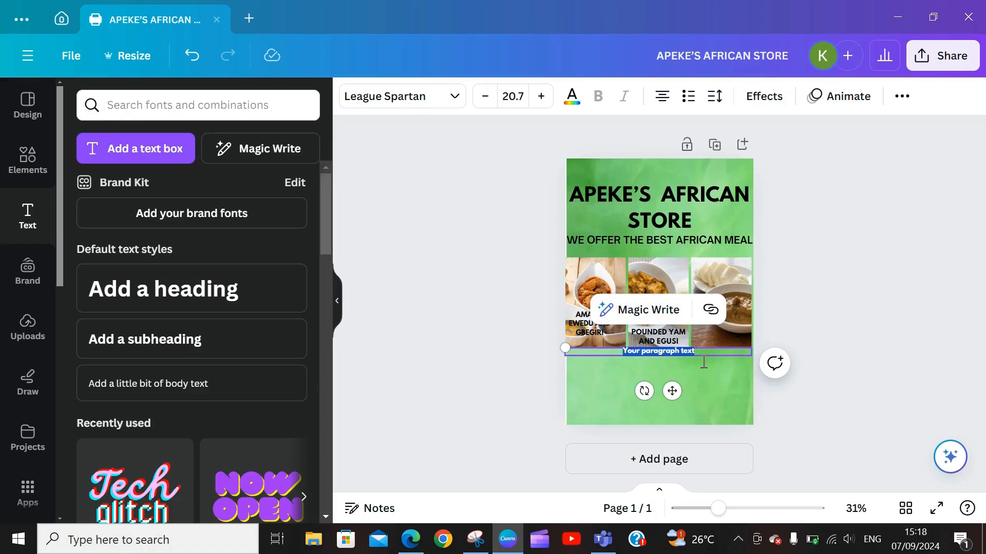
Step: Type BANGA AND STARCH into the new text box and enlarge its font
type("BAN")
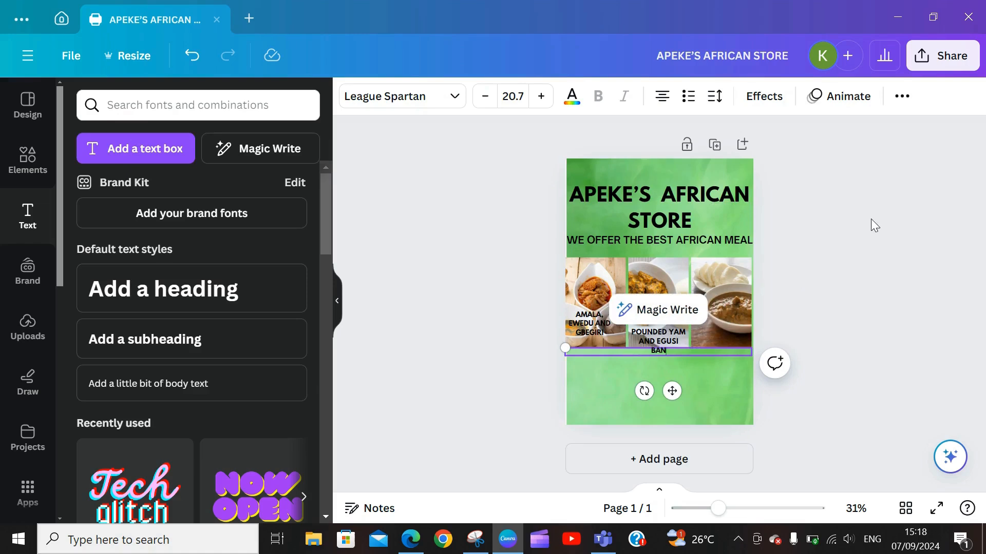
type("GA AND STARCH")
left_click_drag(675, 391, 736, 371)
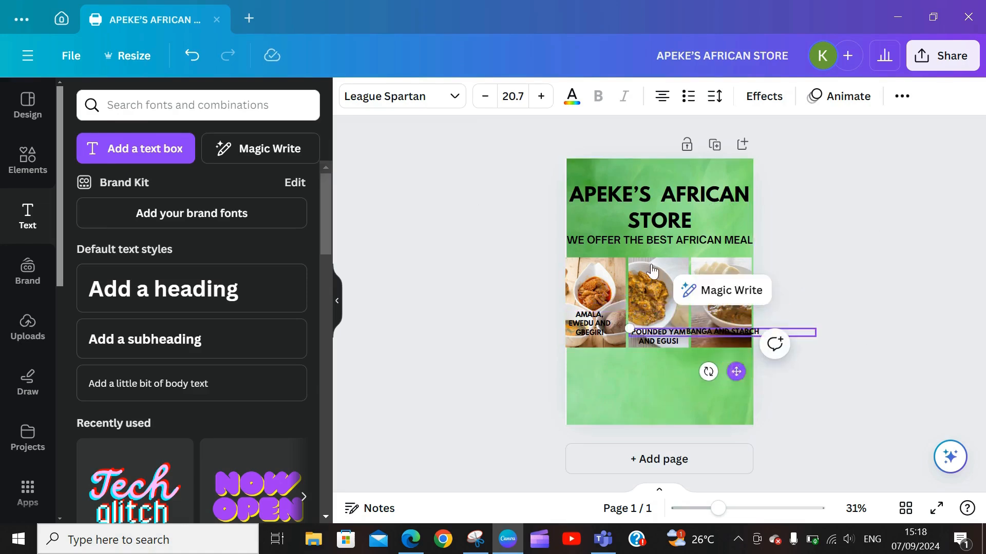
left_click(541, 96)
left_click(541, 96)
left_click(541, 96)
left_click(541, 96)
left_click(541, 96)
left_click(541, 96)
left_click(541, 97)
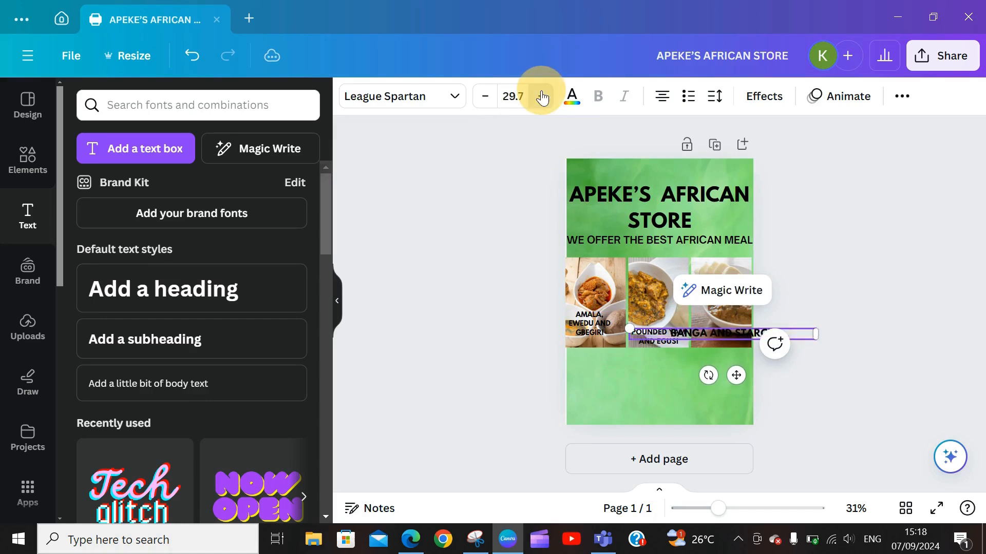
left_click(542, 97)
left_click(542, 97)
left_click(542, 97)
left_click(542, 97)
left_click(541, 97)
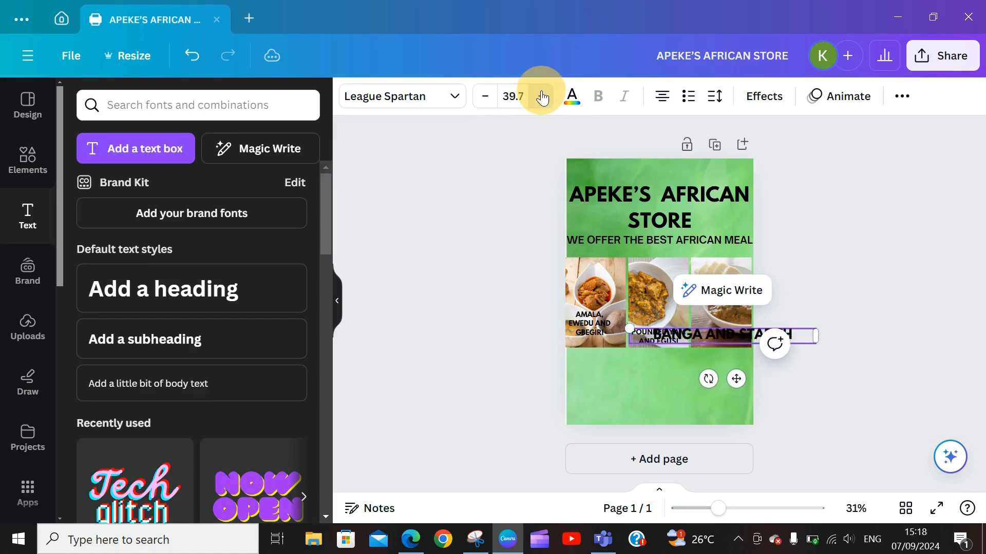
left_click(542, 97)
left_click(542, 97)
left_click(541, 96)
left_click(542, 97)
left_click(542, 97)
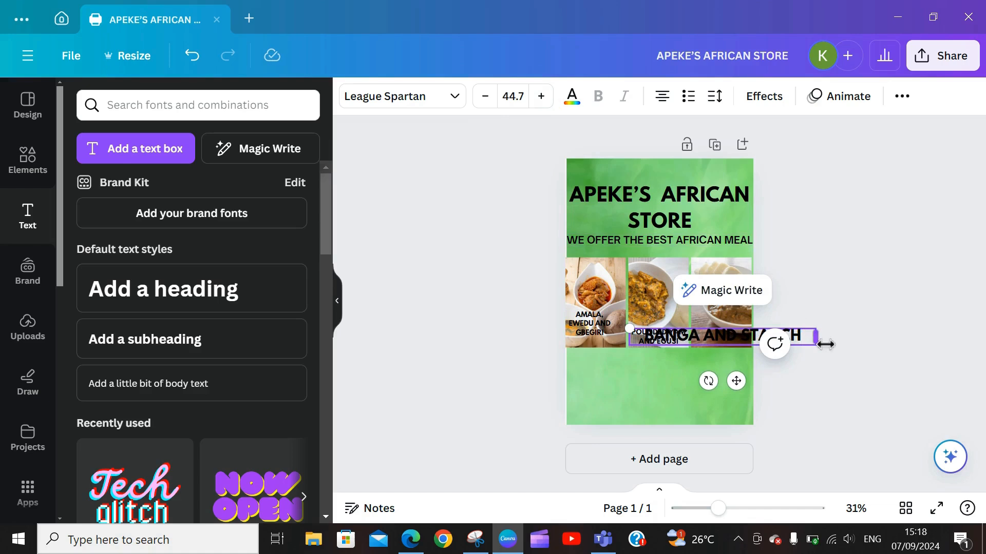
Step: Narrow the caption and place it at the bottom of the third food photo
left_click_drag(826, 344, 733, 349)
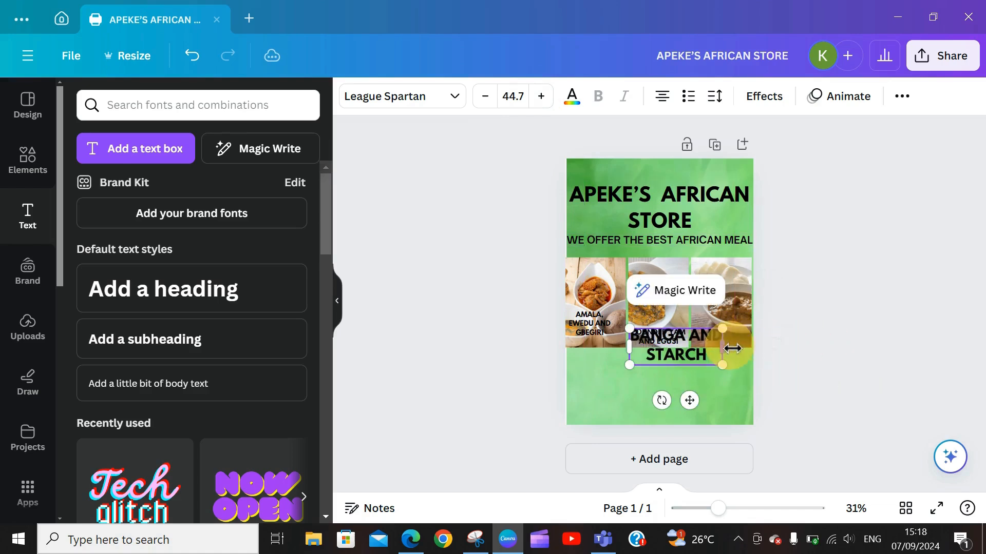
left_click_drag(689, 399, 727, 370)
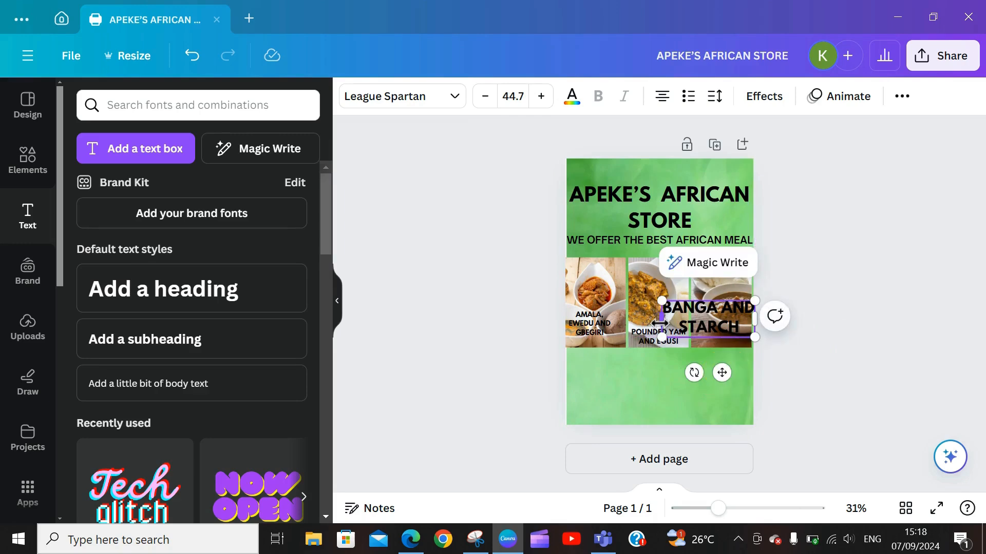
left_click_drag(660, 322, 688, 320)
left_click(484, 95)
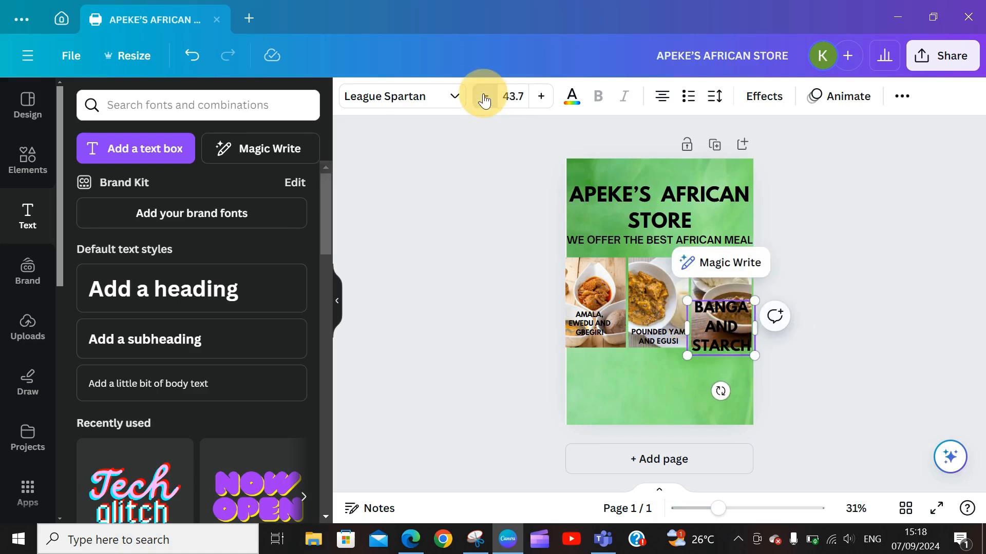
left_click(484, 96)
left_click(484, 96)
left_click(484, 96)
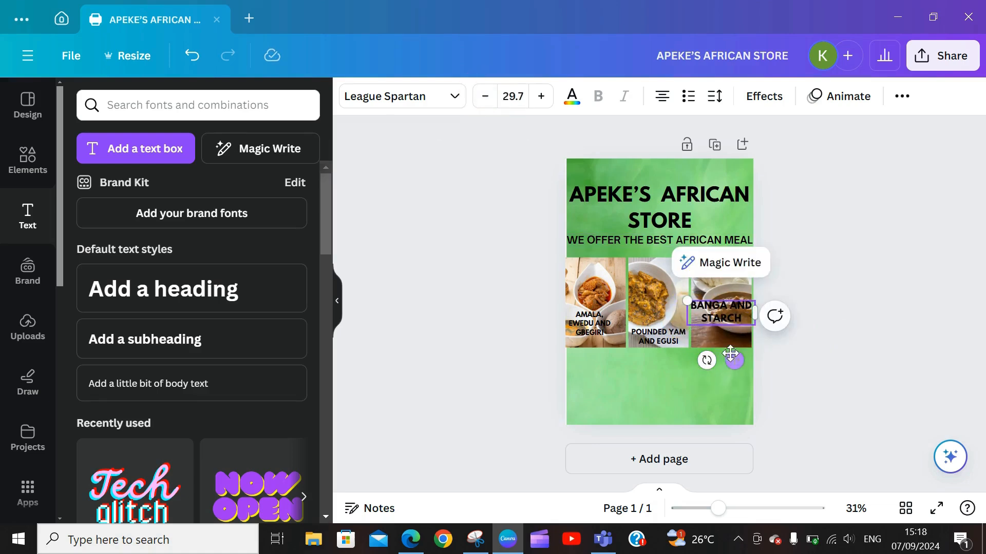
left_click_drag(734, 360, 733, 382)
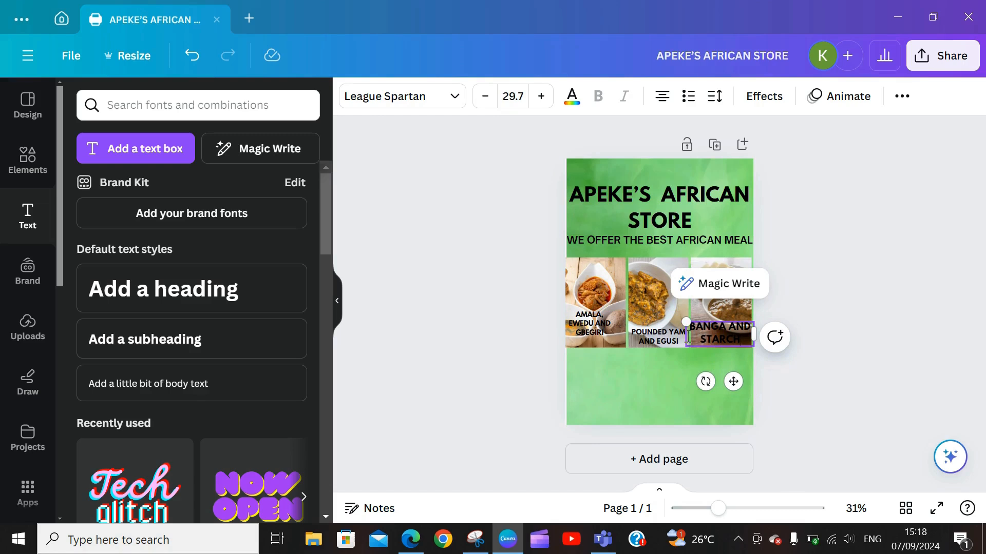
Step: Reduce the caption to size 24.7 and select all its text
left_click(485, 96)
left_click(485, 96)
left_click(485, 96)
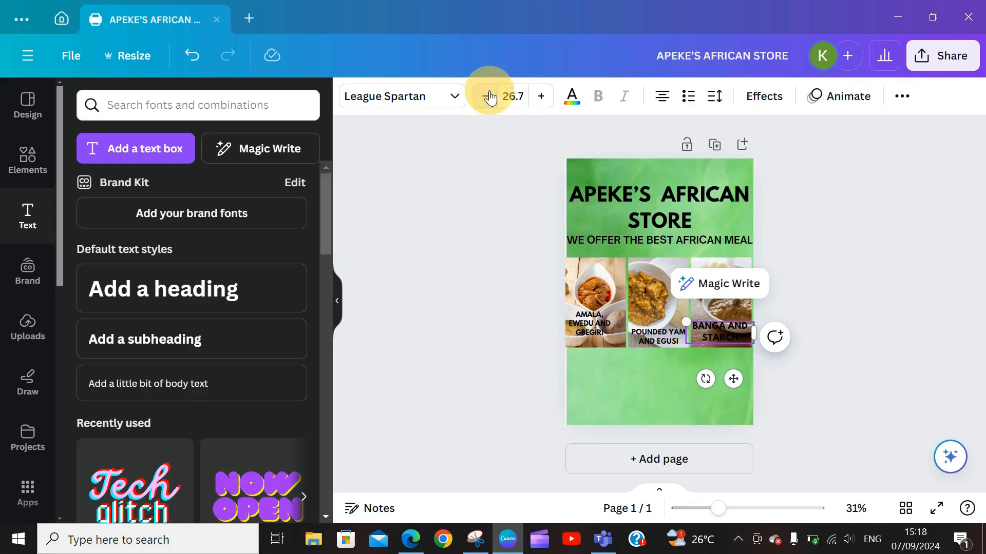
left_click(485, 96)
left_click(485, 96)
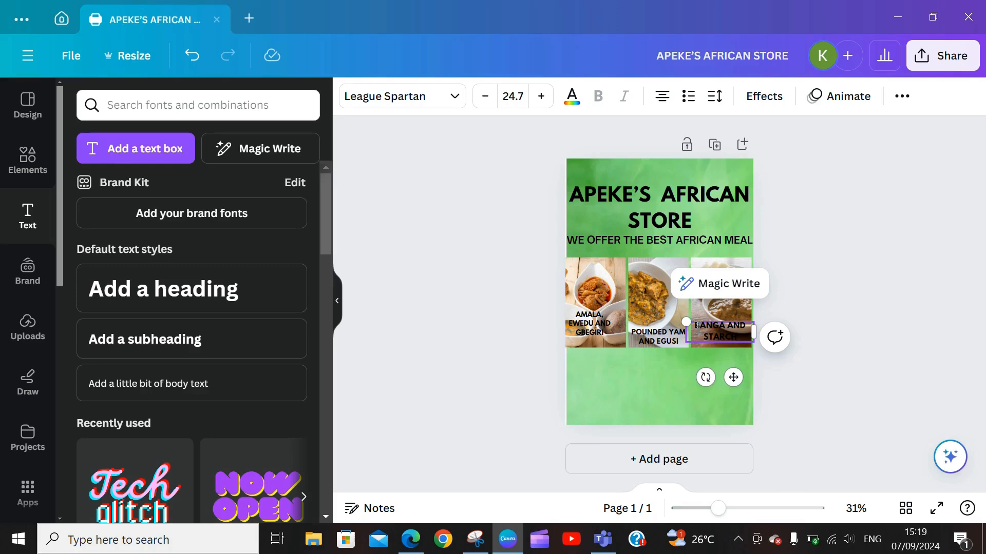
left_click_drag(695, 325, 739, 337)
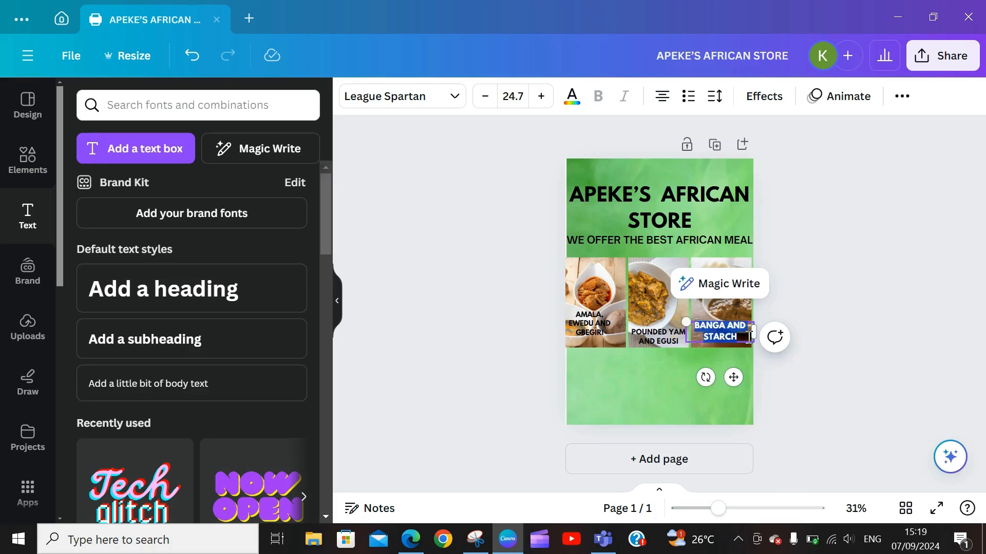
left_click(571, 96)
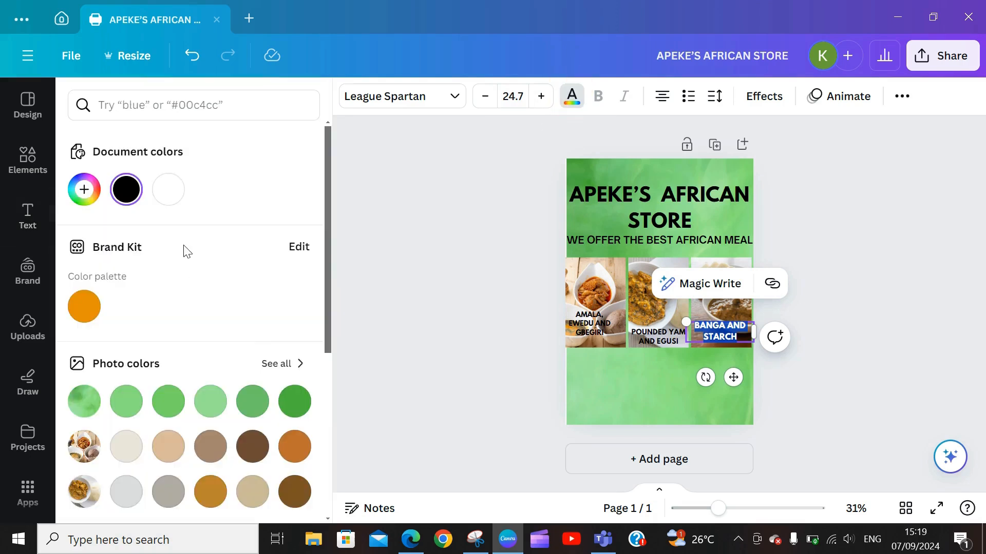
Step: Change the BANGA AND STARCH caption to white and deselect it
left_click(175, 189)
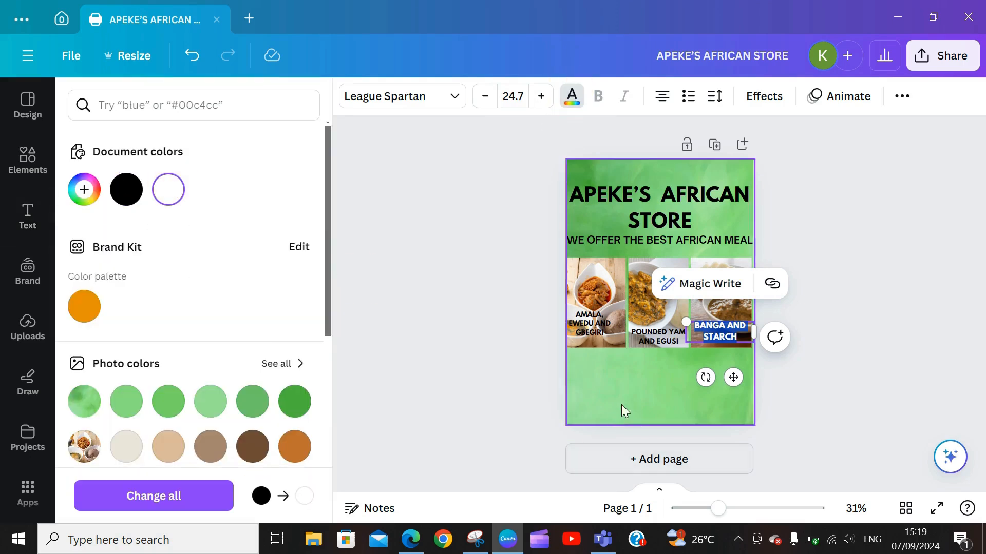
left_click(630, 390)
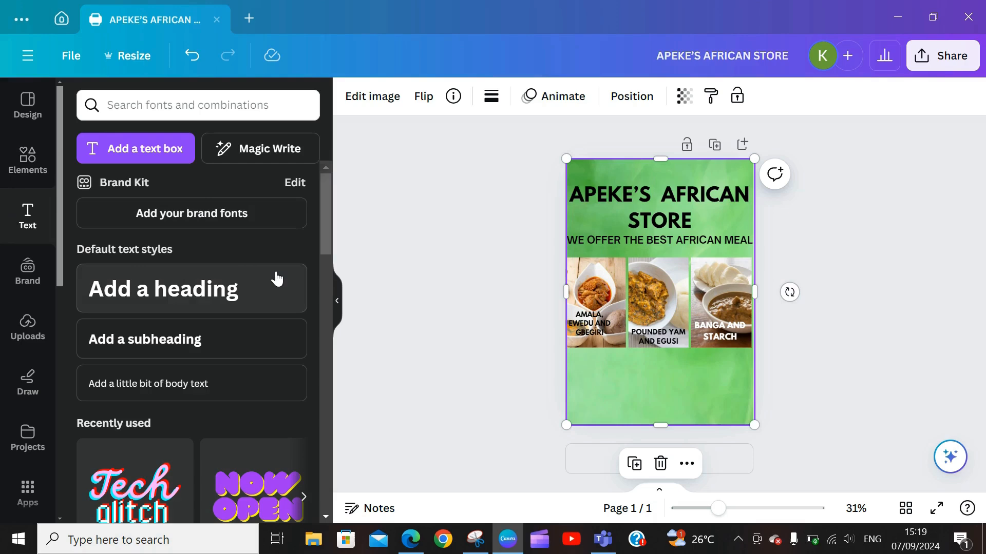
Step: Put a paragraph text box in the lower green area, then add a circle from a SHAPES search
left_click(129, 154)
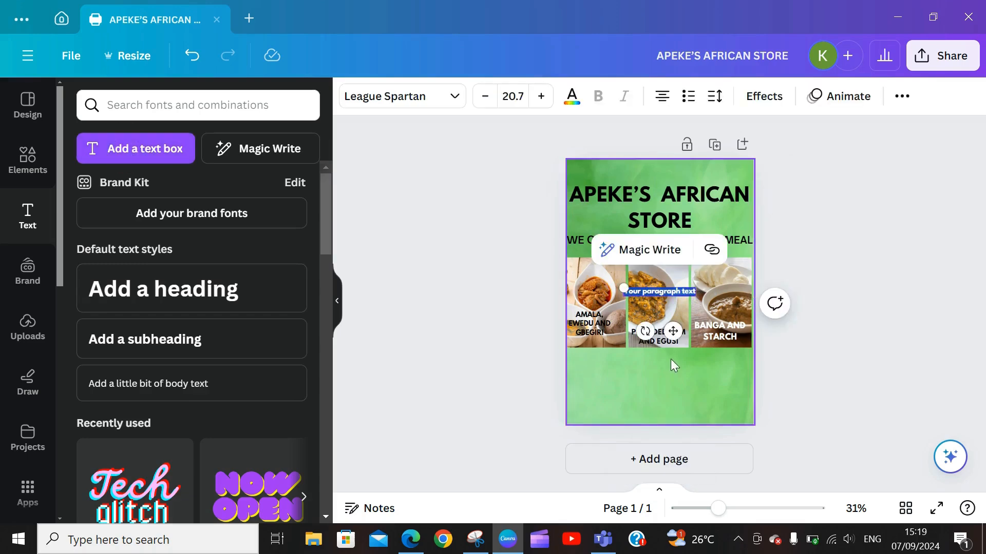
left_click_drag(675, 332, 630, 414)
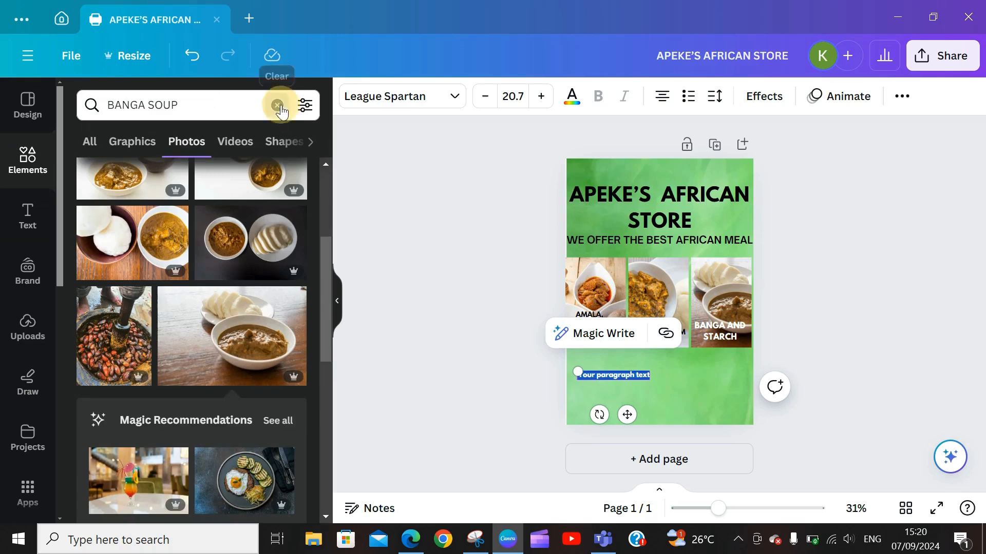
left_click(278, 106)
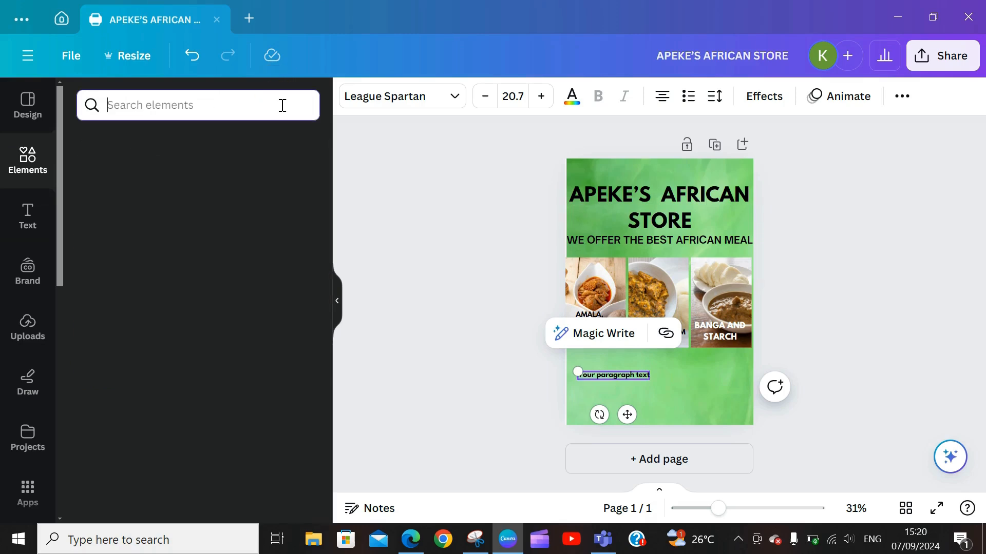
type("SHAPES")
key("Return")
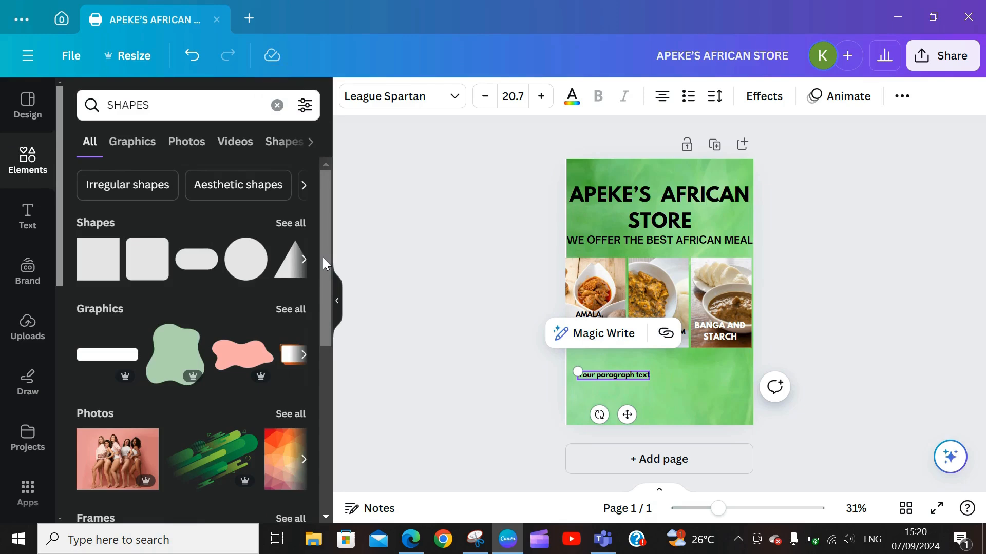
mouse_move(323, 258)
left_mouse_down()
mouse_move(335, 321)
mouse_move(326, 259)
left_mouse_up()
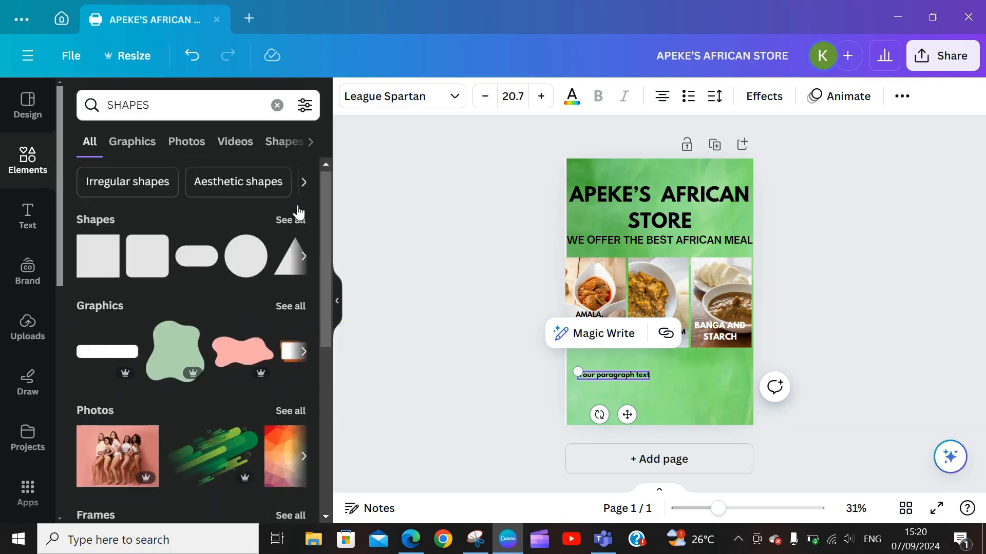
left_click(288, 220)
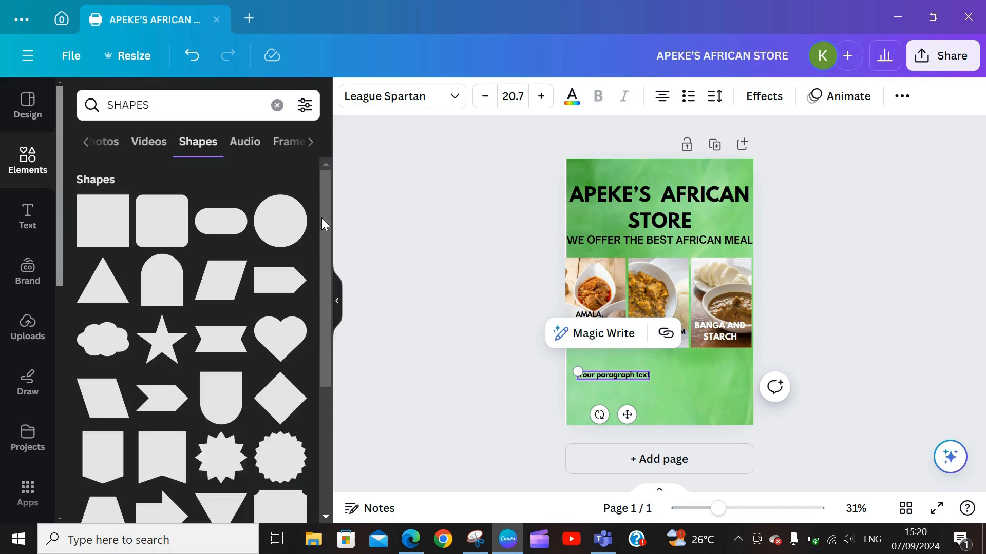
left_click_drag(321, 218, 322, 227)
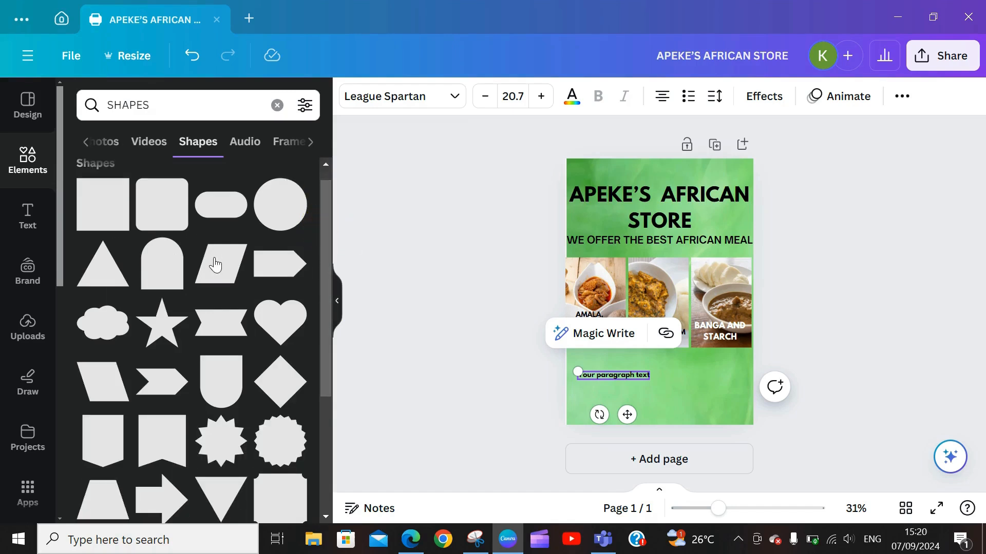
mouse_move(148, 213)
mouse_move(104, 222)
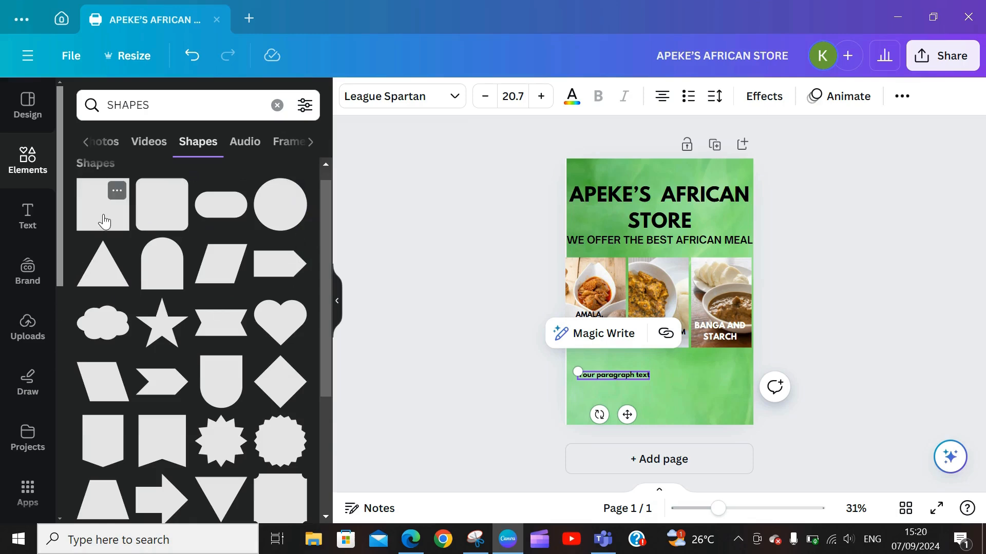
left_click(283, 214)
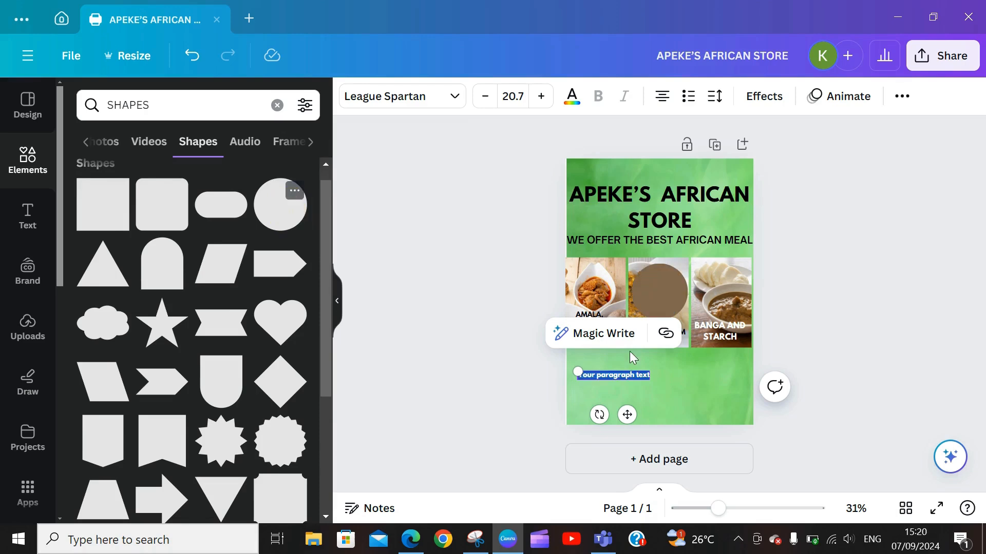
Step: Move the brown circle onto the text box and replace its placeholder with ORDER NOW
left_click(649, 308)
left_click_drag(643, 323, 647, 383)
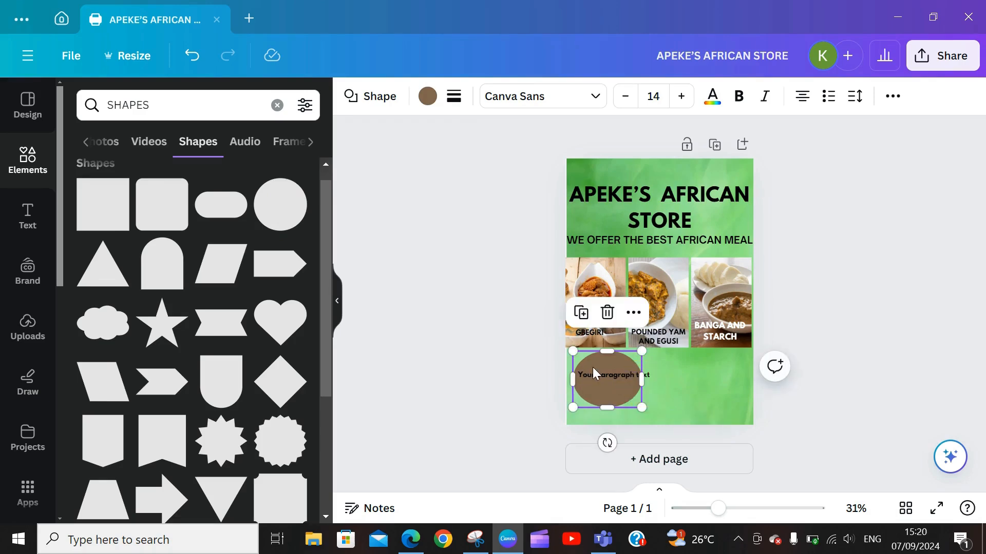
left_click(588, 378)
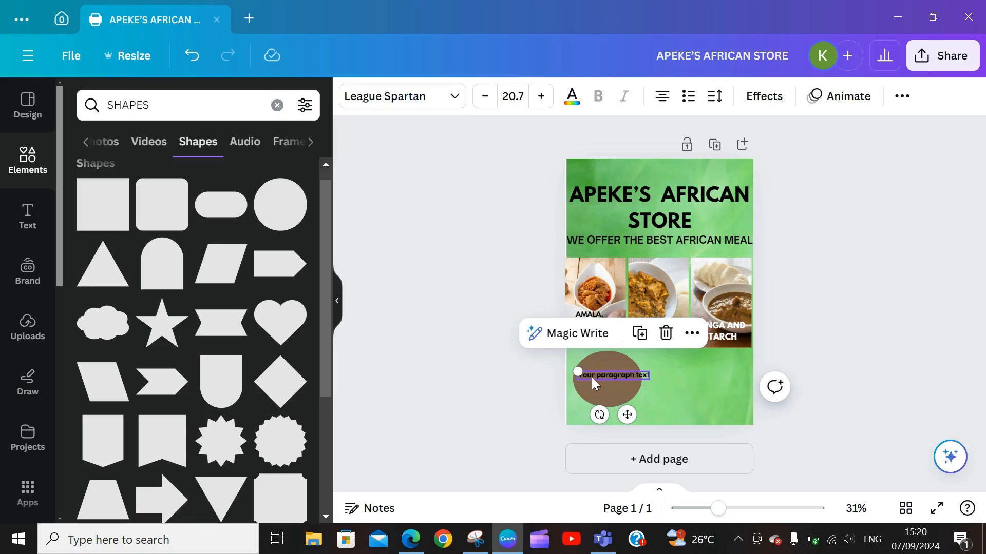
double_click(593, 376)
key("BackSpace")
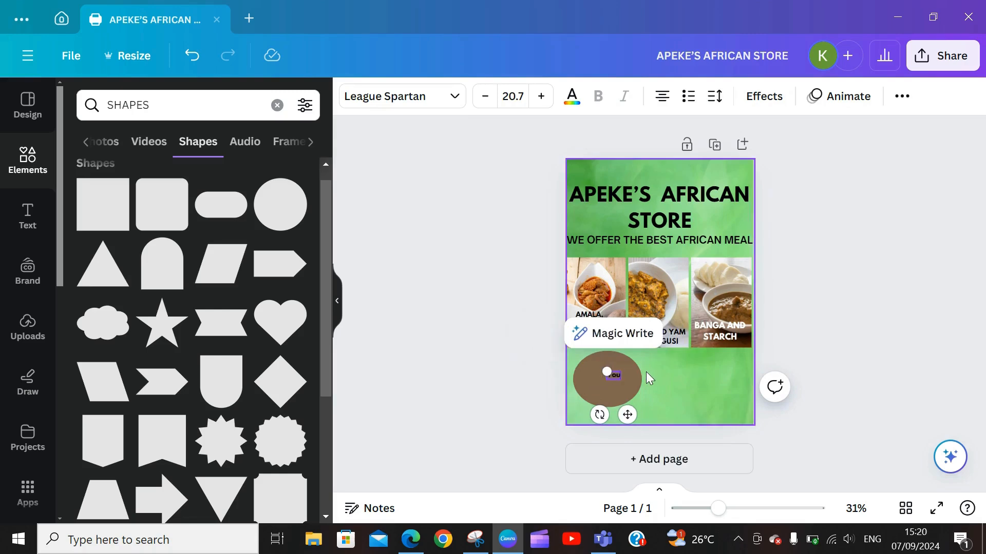
type("ORDER NOW")
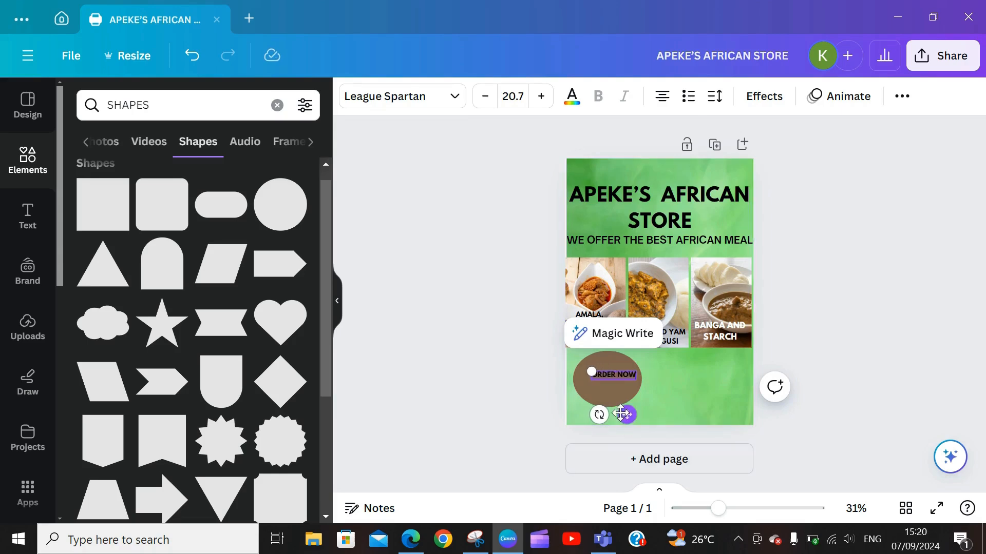
mouse_move(627, 414)
left_mouse_down()
mouse_move(614, 406)
mouse_move(620, 415)
left_mouse_up()
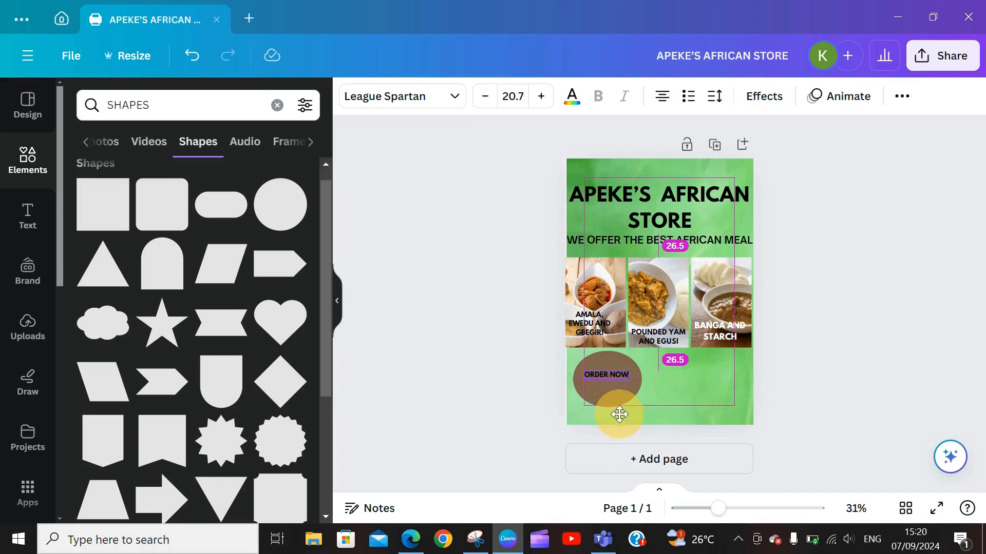
Step: Enlarge the ORDER NOW text to size 30.7 and select the oval behind it
left_click(540, 97)
left_click(540, 97)
left_click(539, 97)
left_click(540, 98)
left_click(539, 97)
left_click(540, 97)
left_click(539, 97)
left_click(539, 97)
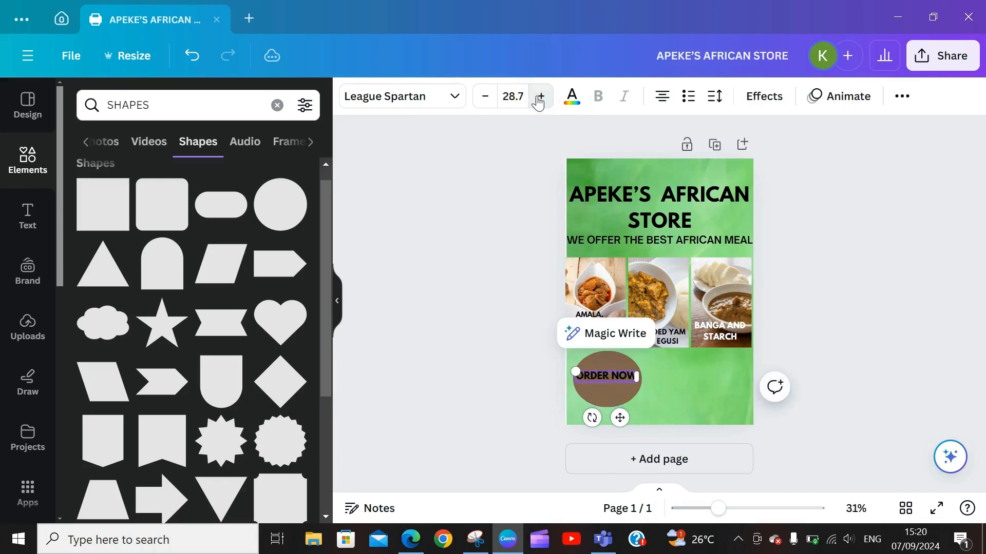
left_click(540, 97)
left_click(539, 97)
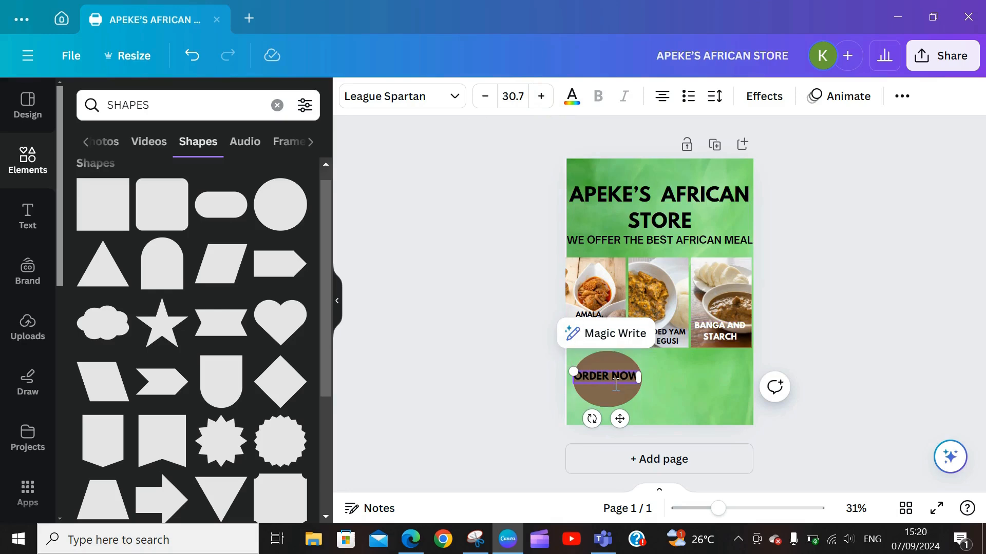
left_click(615, 361)
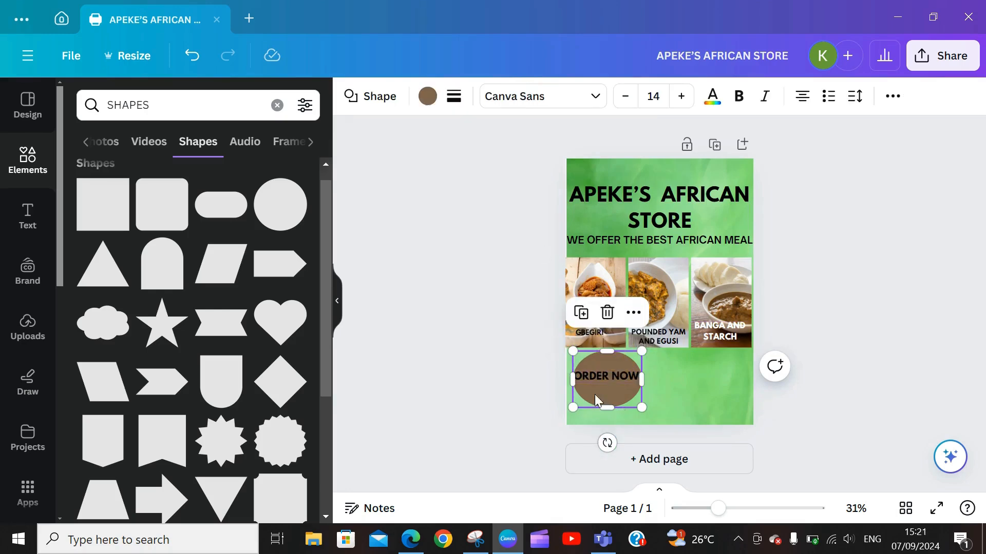
left_click(428, 105)
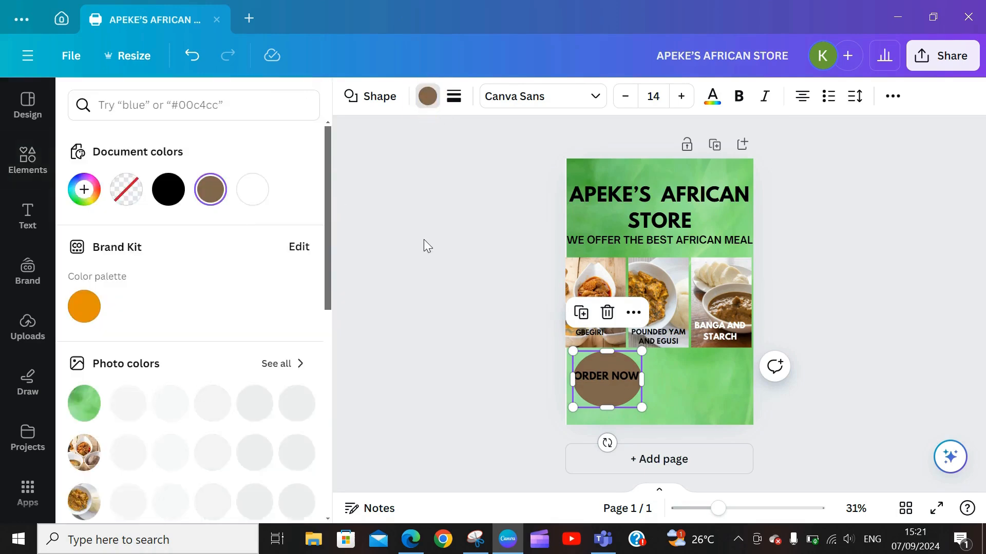
Step: Recolour the ORDER NOW ellipse yellow
left_click_drag(326, 257, 334, 387)
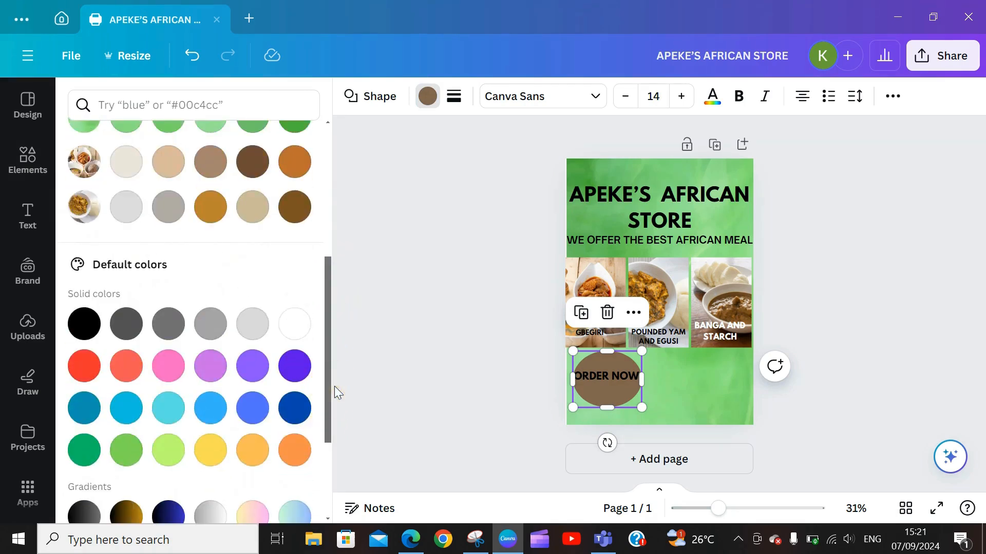
left_click(290, 369)
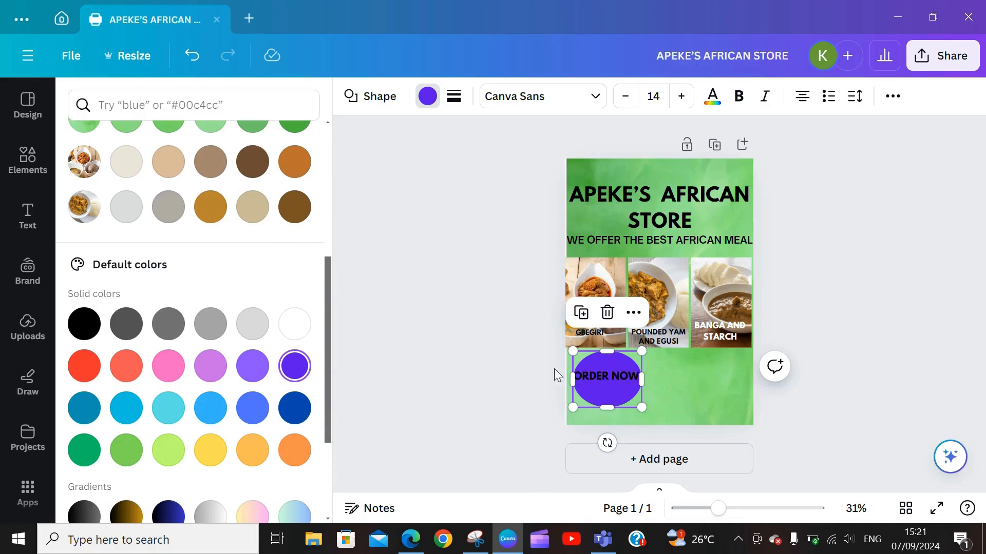
left_click(210, 451)
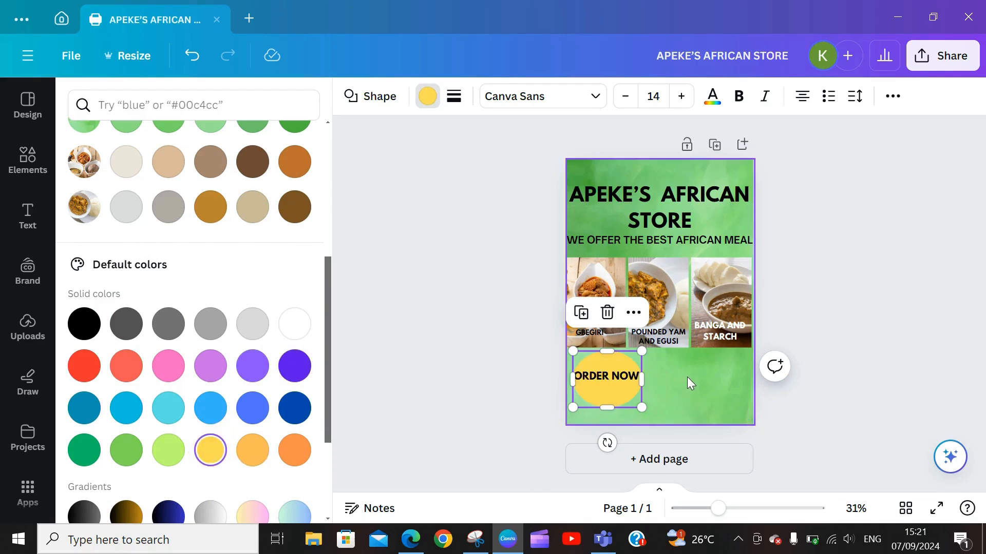
Step: Flatten the ORDER NOW ellipse from top and bottom and widen it slightly
left_click(672, 382)
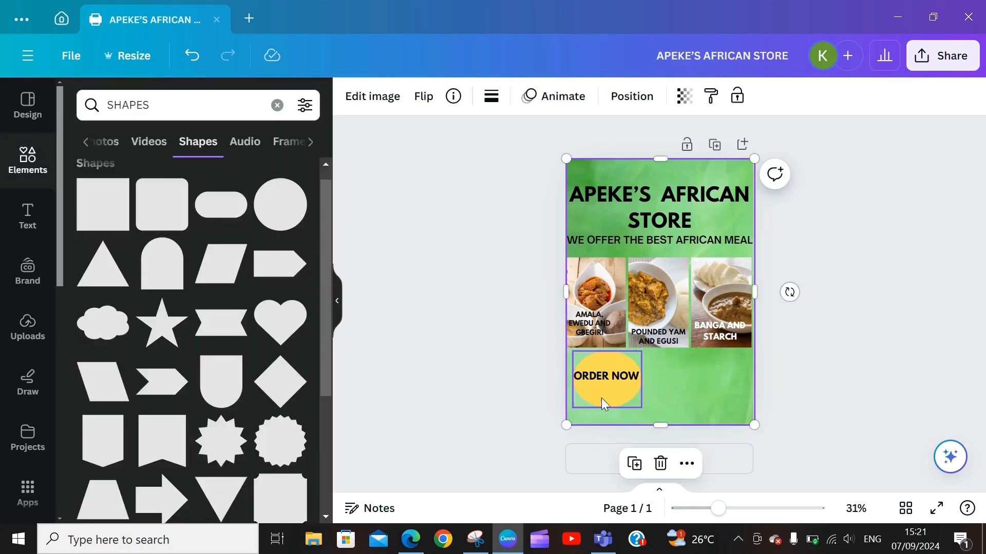
left_click(602, 399)
left_click_drag(610, 407, 614, 395)
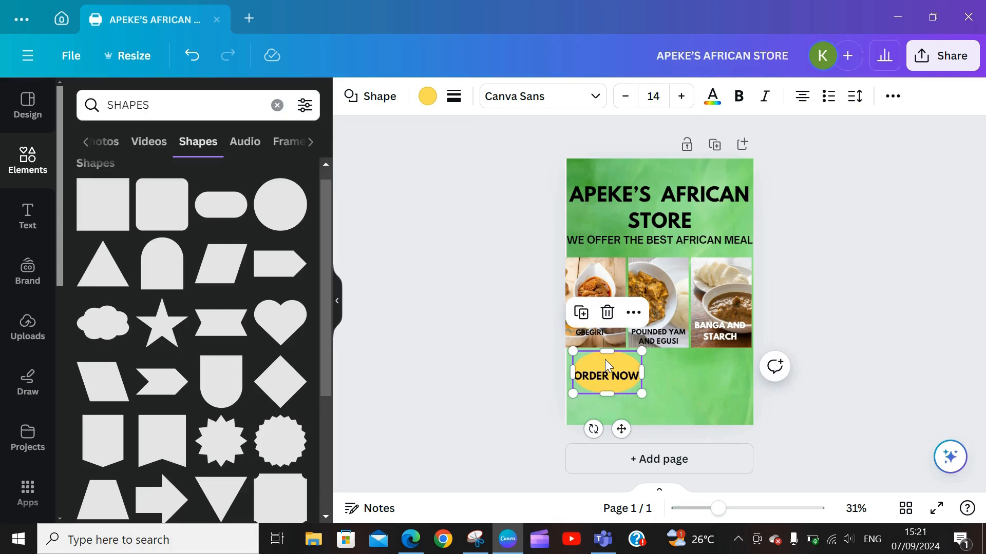
left_click_drag(610, 351, 610, 360)
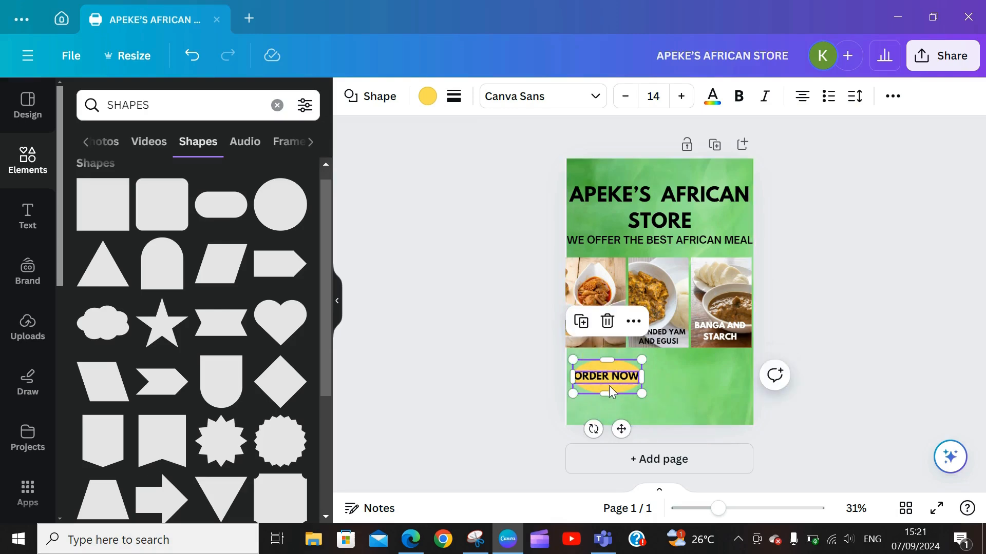
double_click(631, 386)
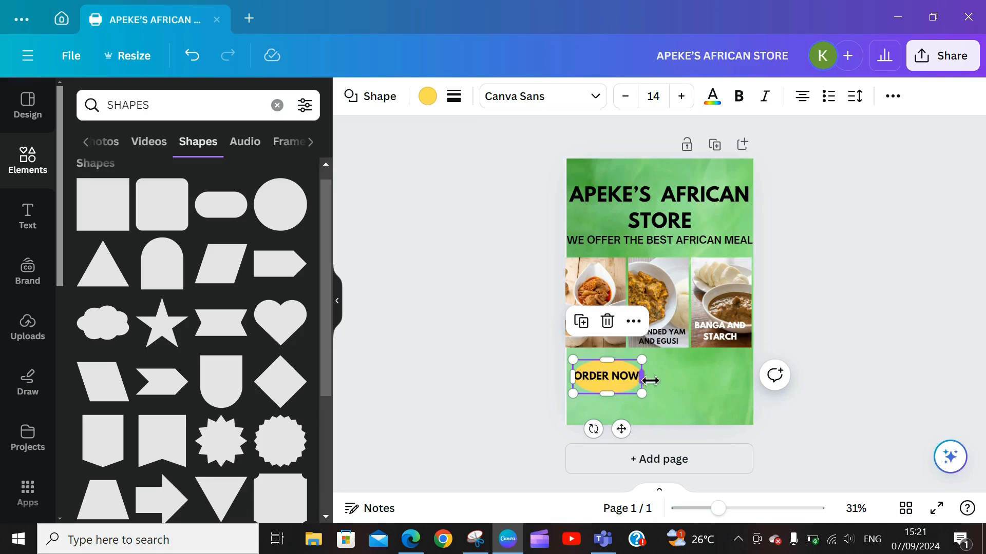
left_click_drag(650, 381, 656, 380)
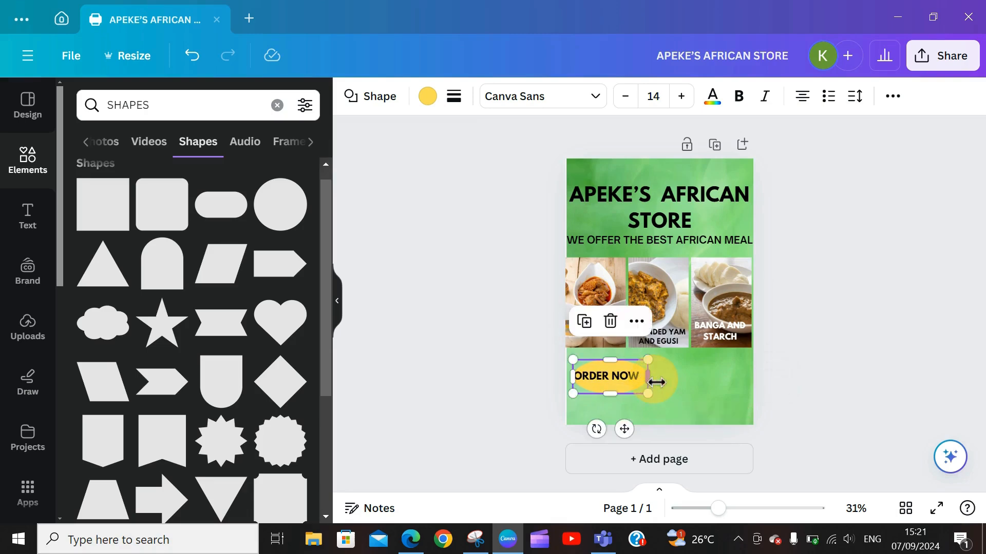
left_click(698, 387)
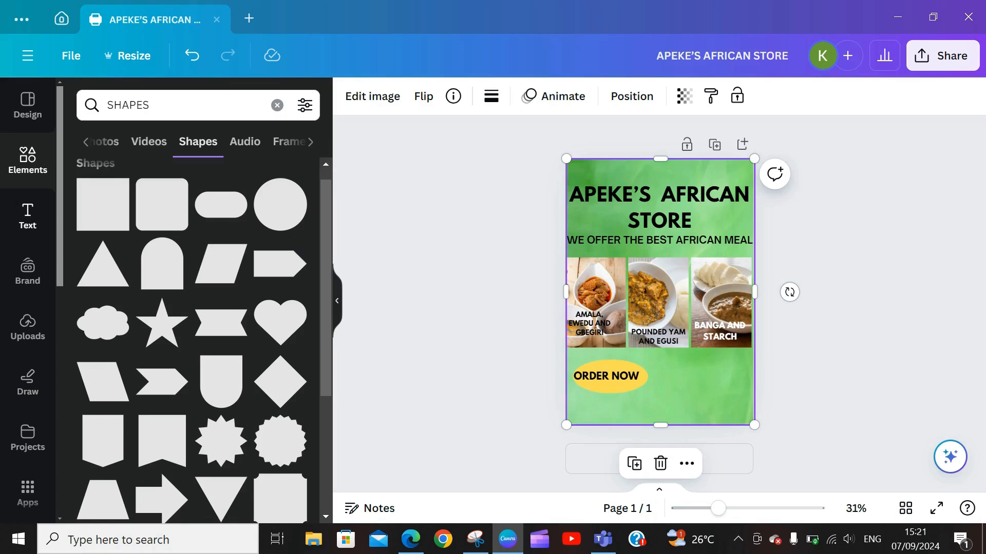
Step: Add a text box right of ORDER NOW containing the store's phone number
left_click(27, 218)
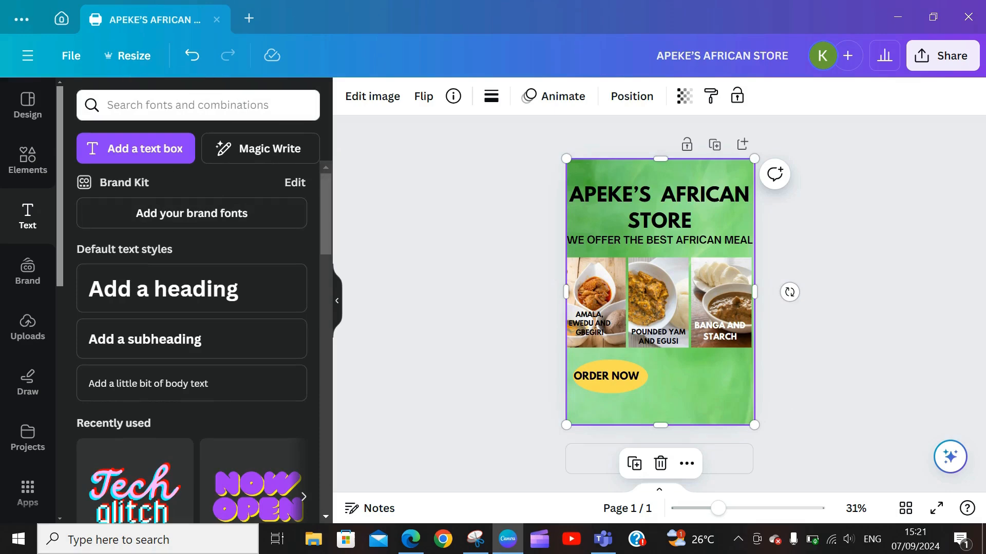
left_click(118, 156)
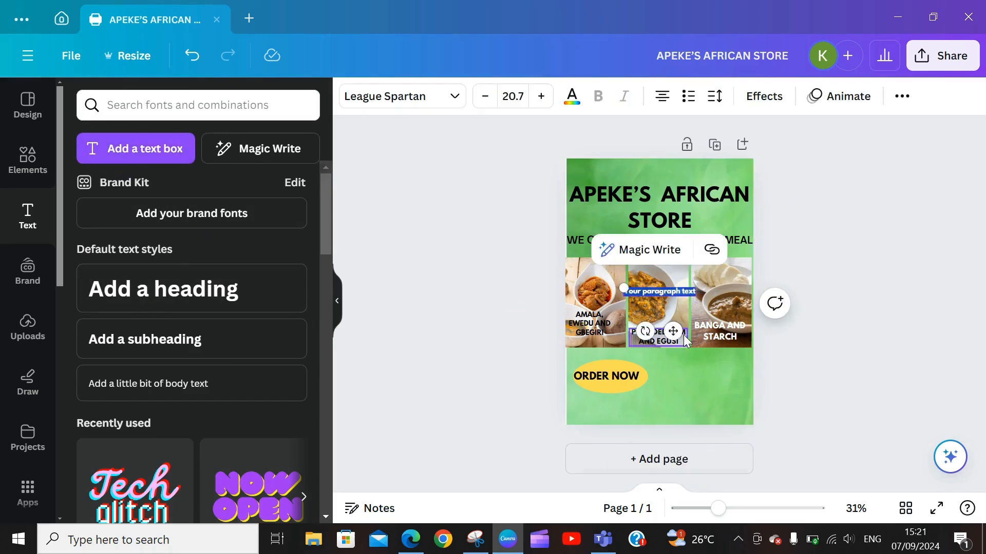
left_click_drag(675, 327, 726, 399)
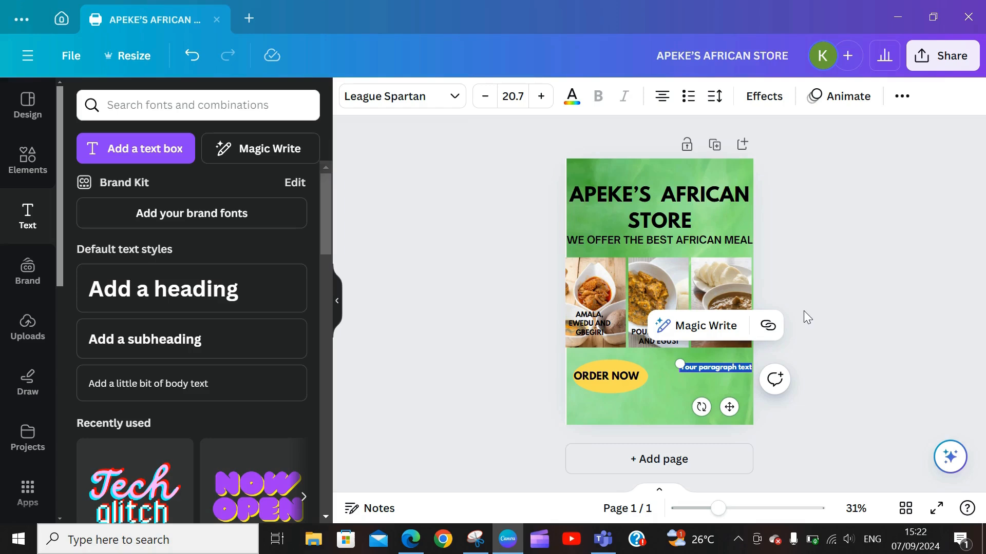
key("BackSpace")
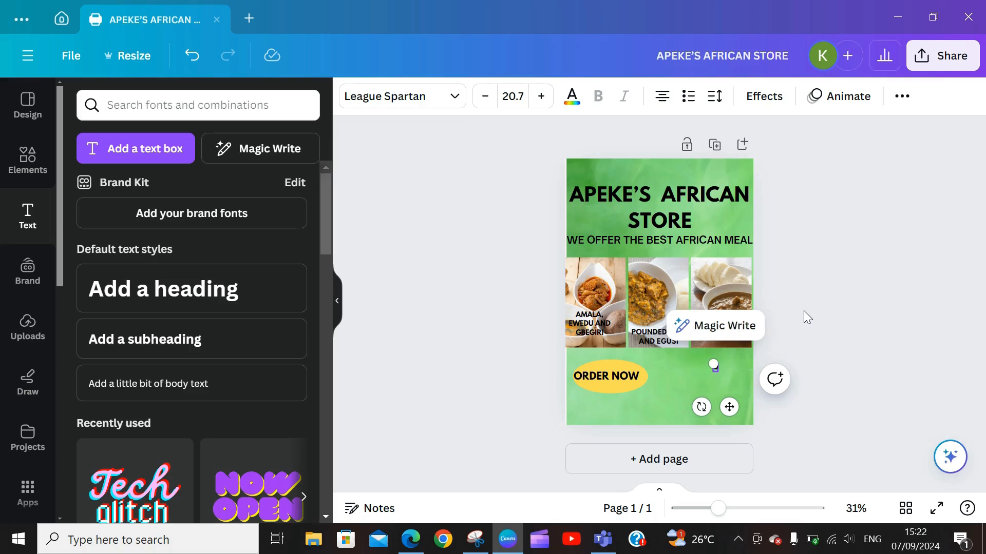
double_click(726, 366)
left_click_drag(729, 406, 732, 413)
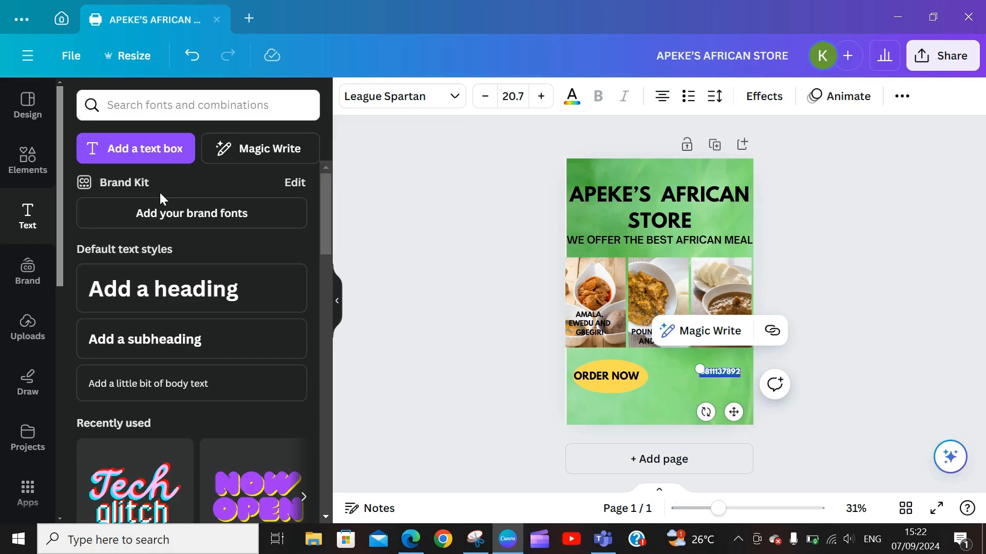
Step: Type the store's street address into a new text box under the phone number
left_click(145, 149)
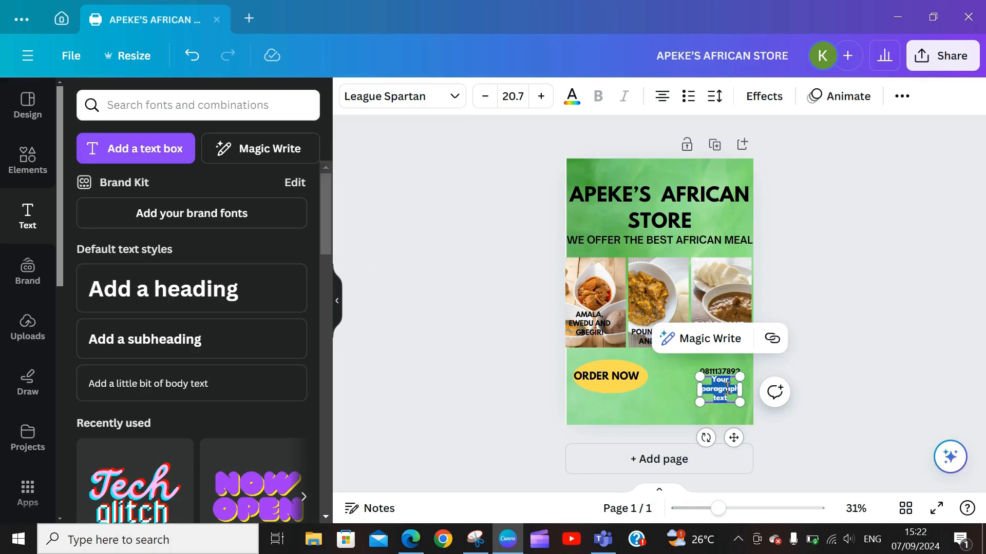
type("123")
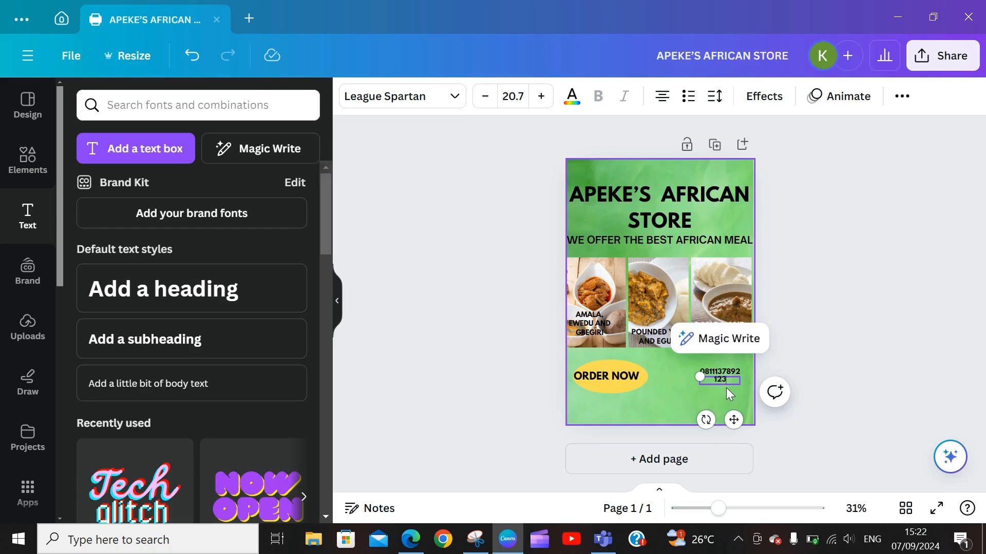
type(", ANYWHERE STREET,")
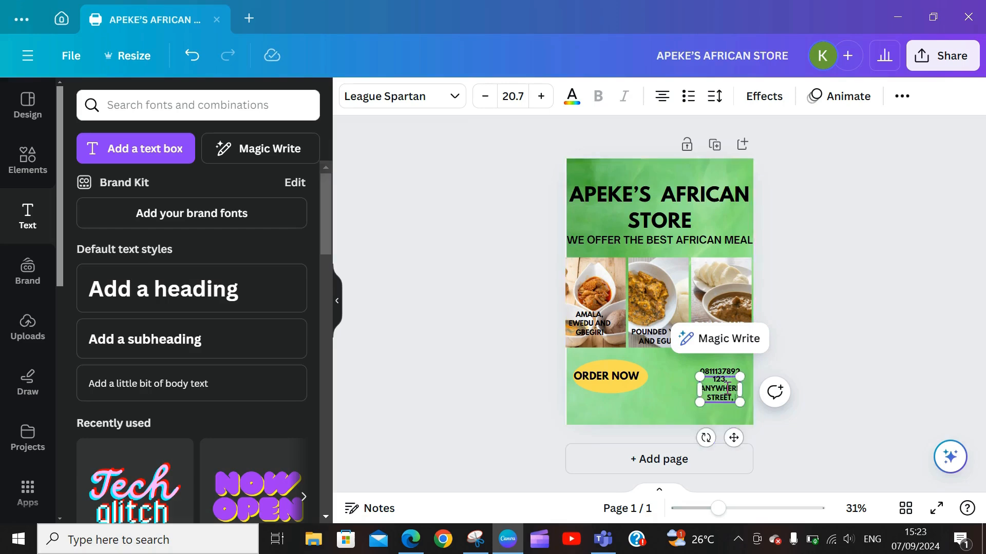
type(" HALLEU")
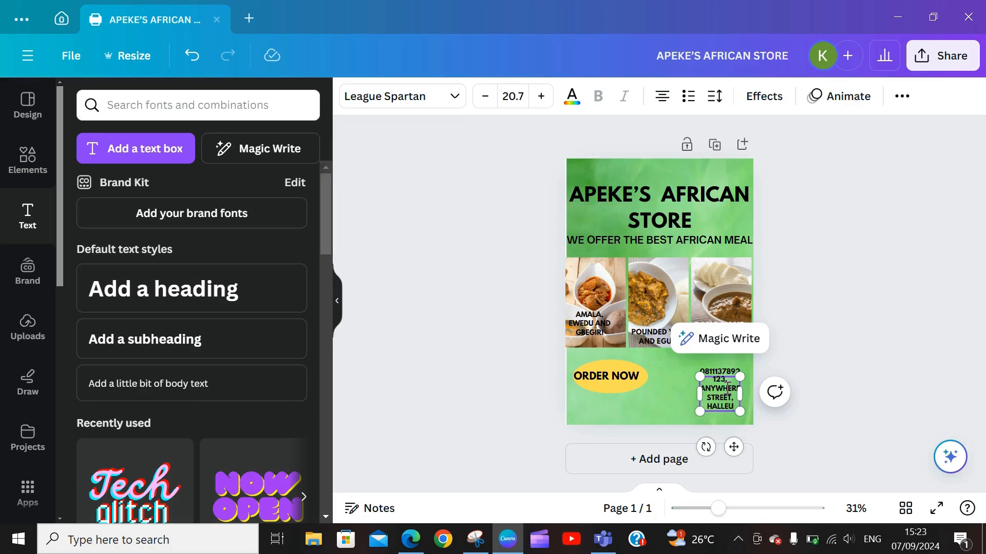
type("YAH, L")
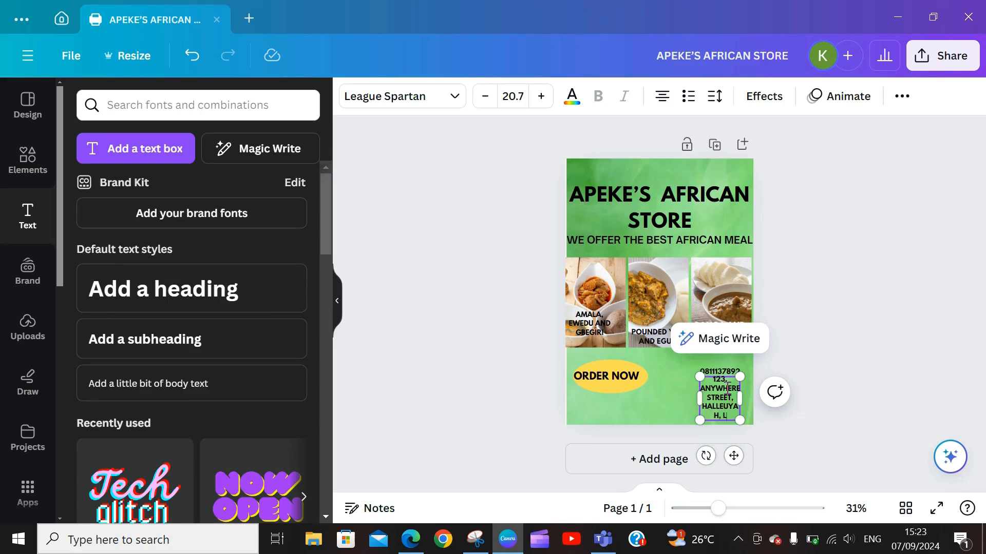
type("AGOS")
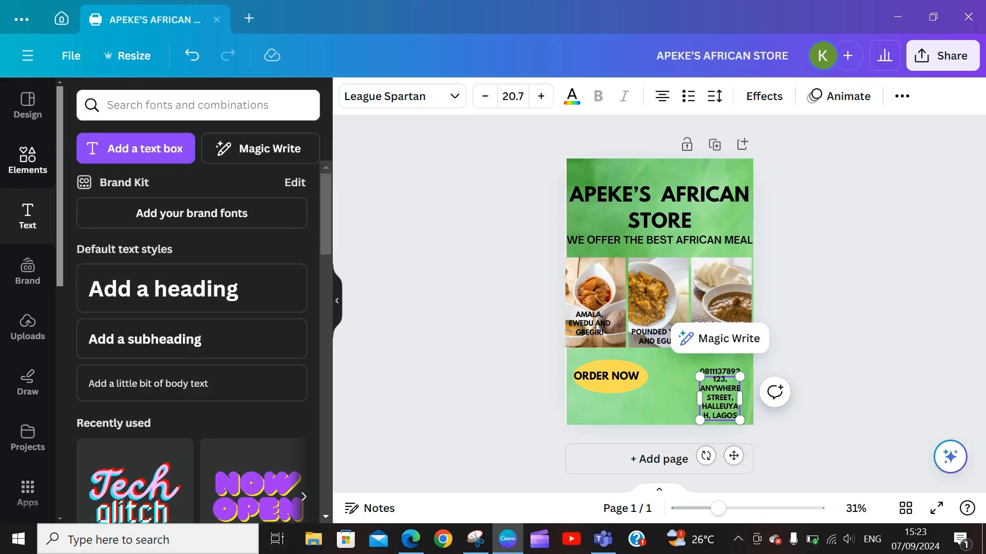
left_click(11, 165)
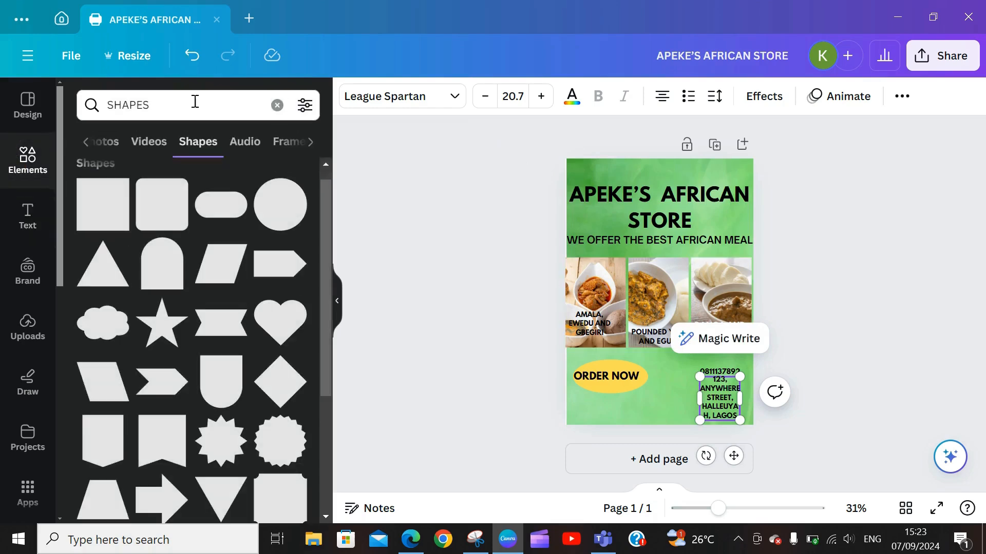
Step: Search PHONE NUMBER ICON and place a small green phone icon left of the phone number
left_click(277, 105)
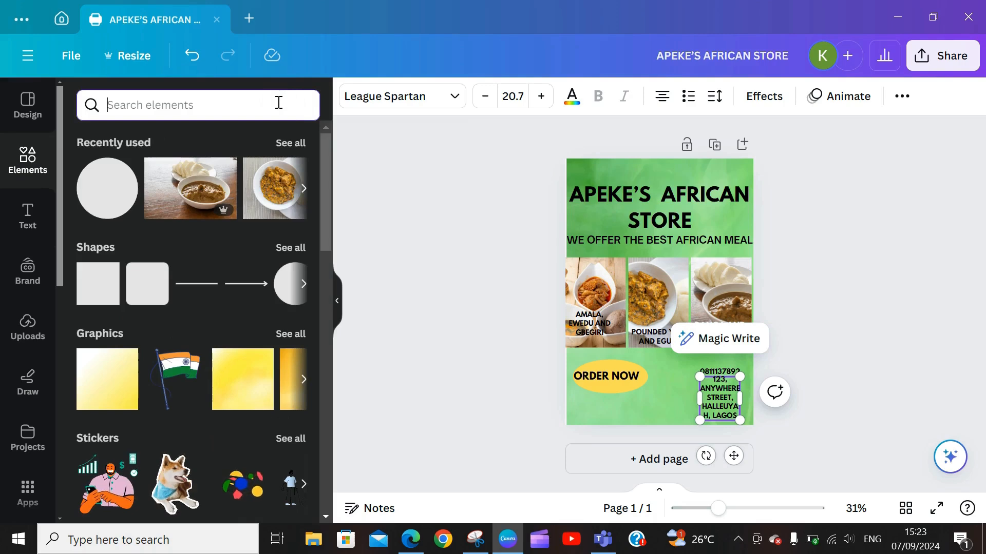
type("PHON")
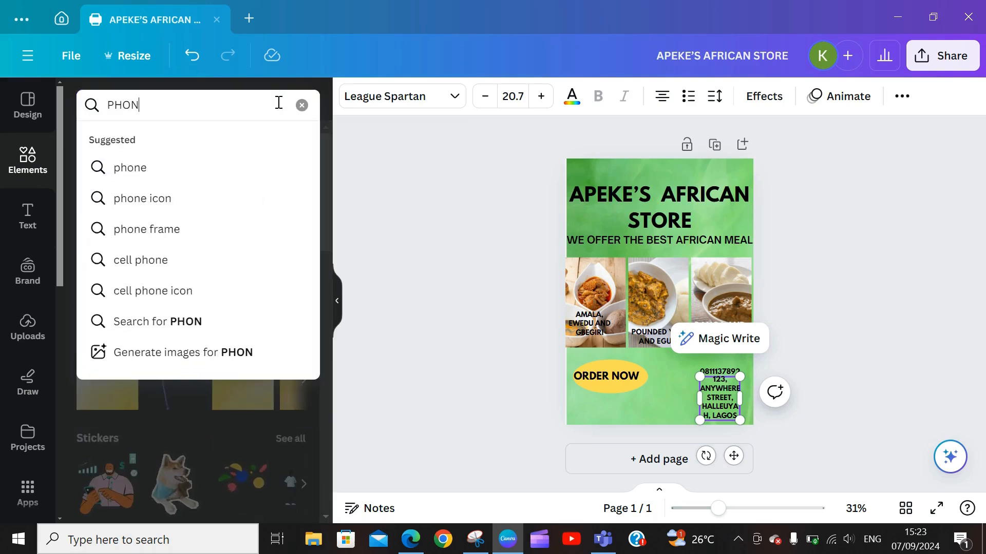
type("E NUMBER ICON")
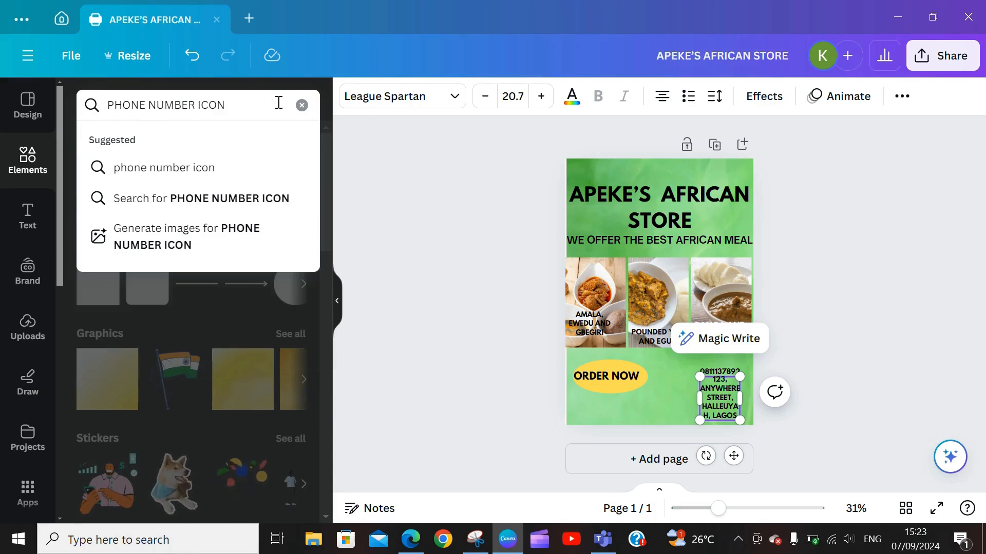
key("Return")
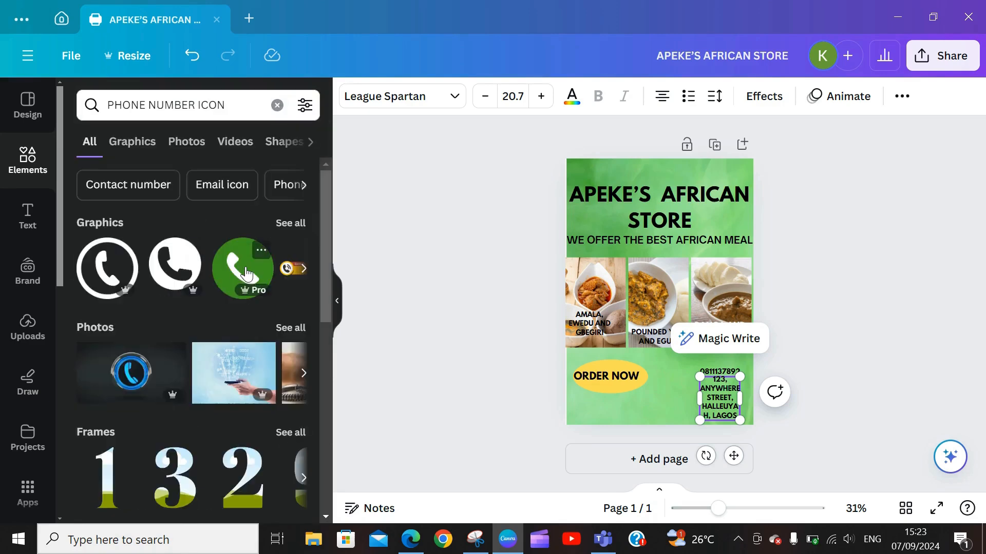
left_click(246, 273)
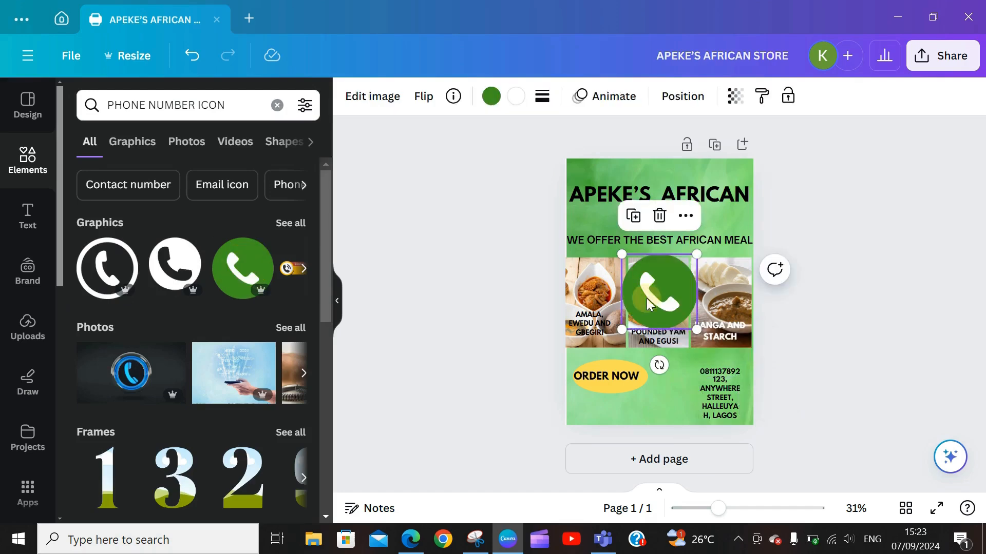
left_click_drag(643, 309, 666, 377)
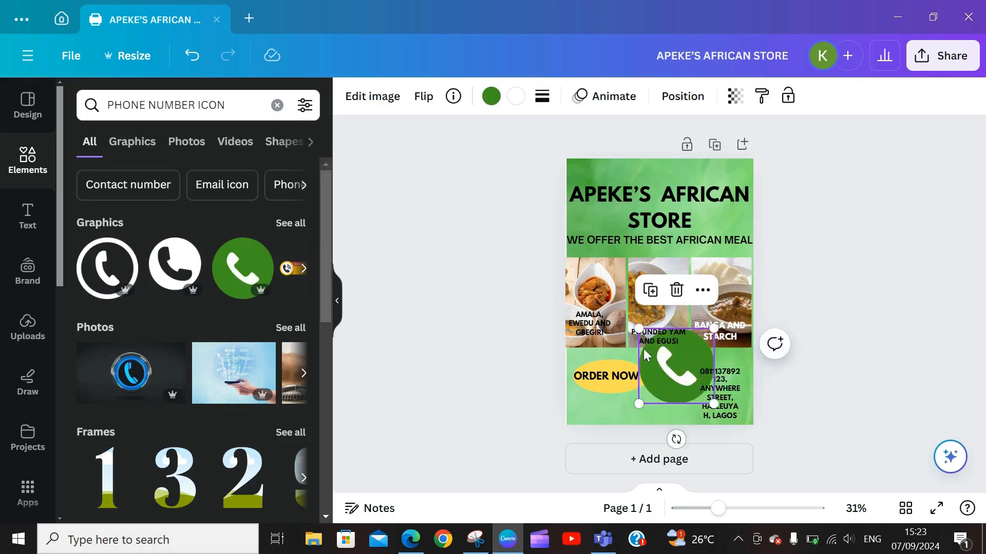
left_click_drag(639, 327, 693, 383)
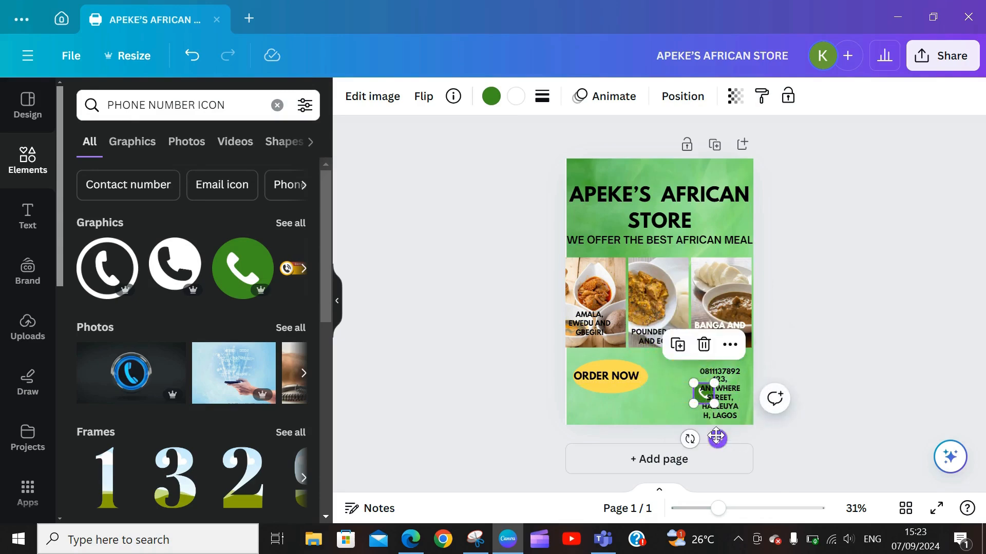
left_click_drag(716, 436, 699, 414)
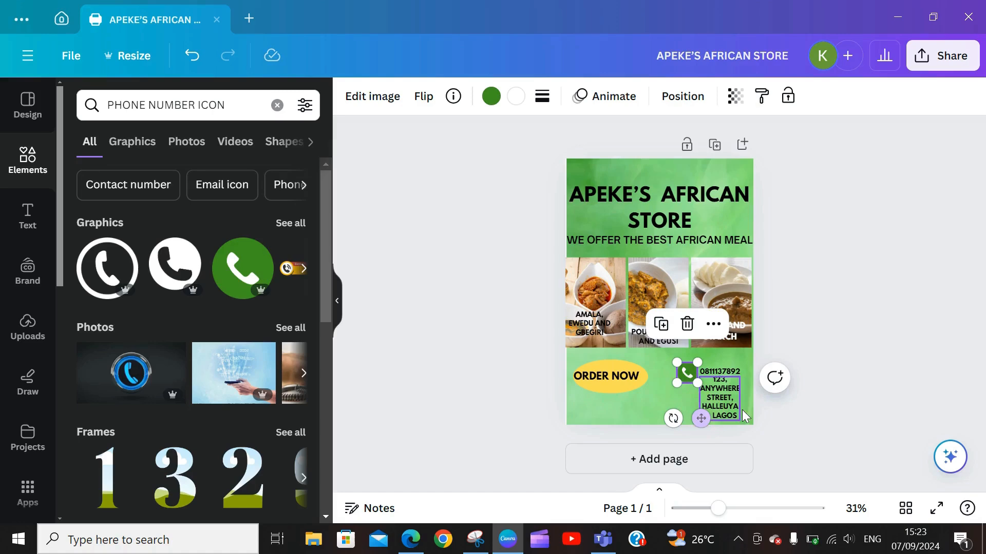
left_click(731, 383)
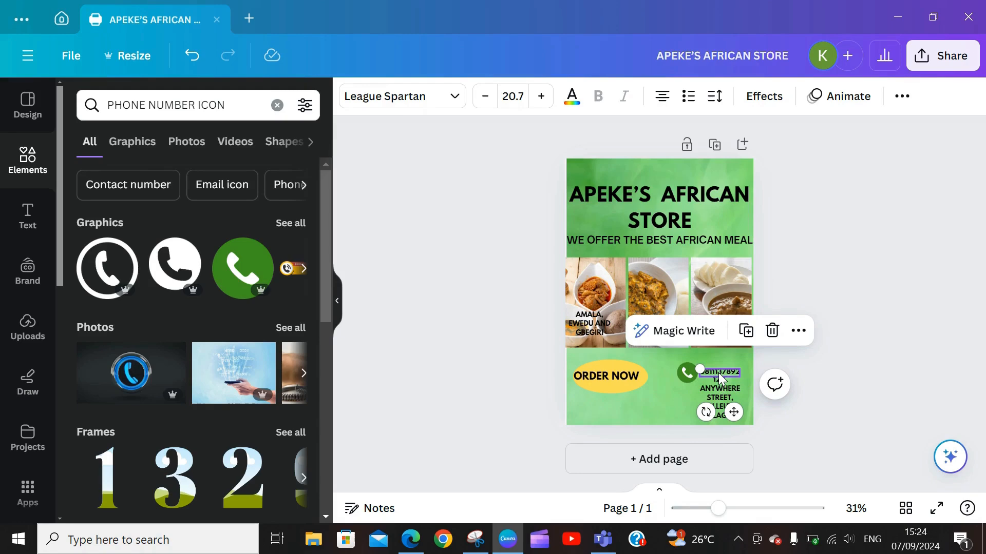
Step: Widen the contact text and enlarge the phone number, aligning it beside the phone icon
left_click(721, 394)
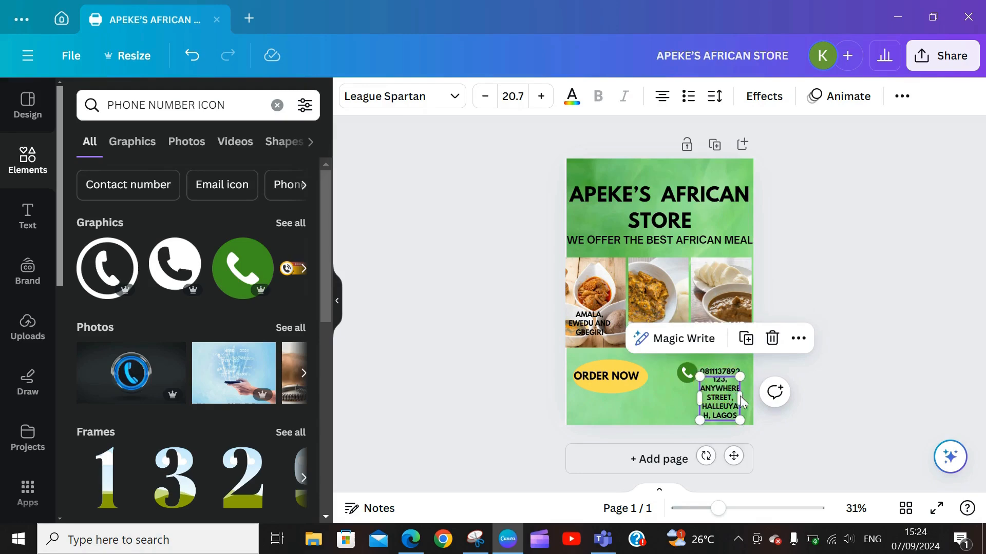
left_click_drag(744, 398, 690, 367)
left_click(689, 373)
left_click(732, 368)
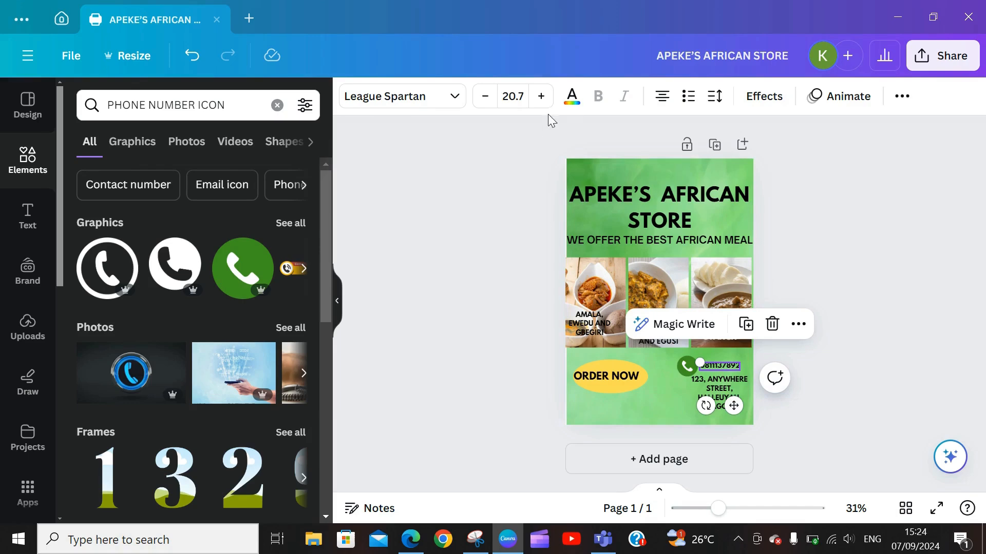
left_click(543, 97)
left_click(543, 97)
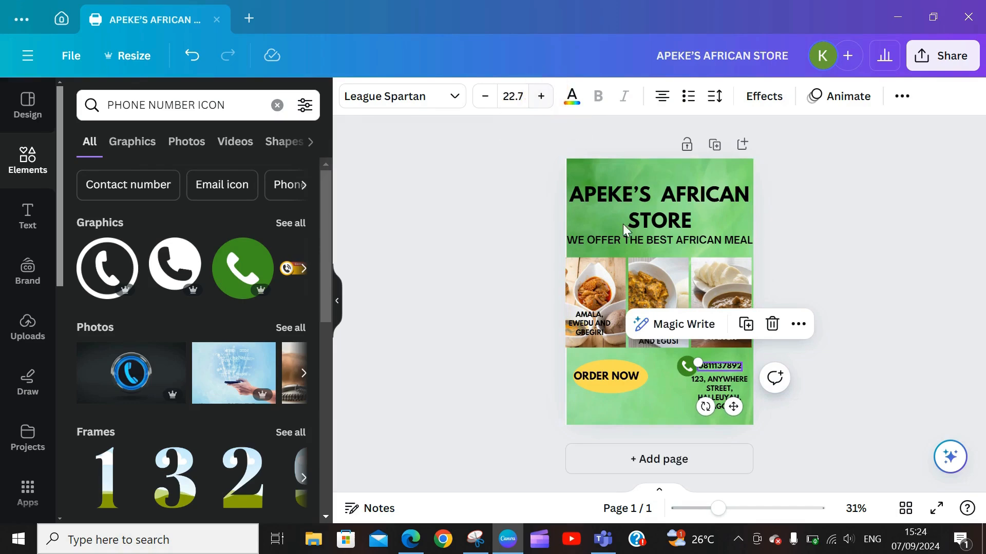
left_click_drag(733, 406, 741, 401)
Step: Shrink the address text to size 13.2 and tuck it beneath the phone number
left_click(693, 394)
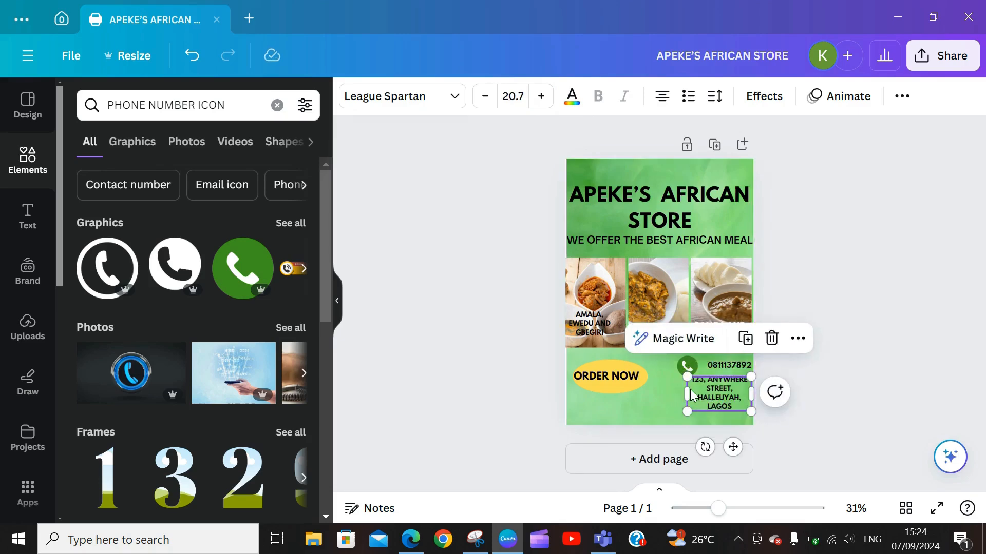
left_click(485, 96)
left_click(485, 96)
left_click(485, 96)
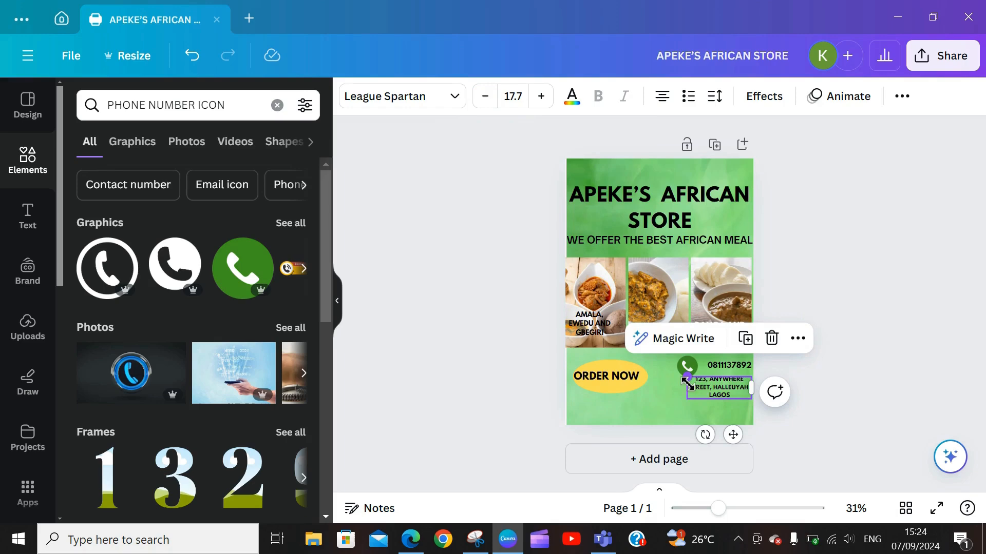
left_click_drag(687, 383, 704, 383)
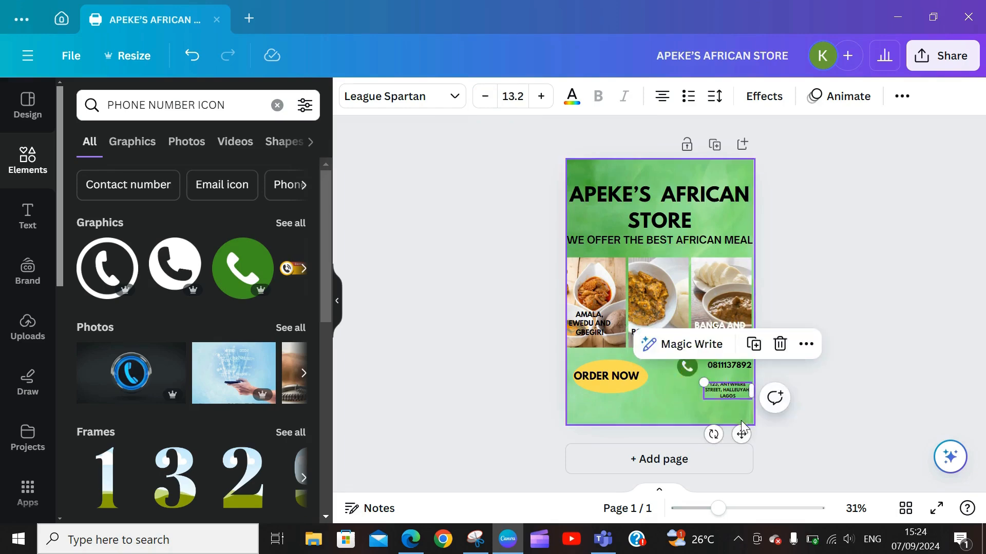
mouse_move(741, 433)
left_mouse_down()
mouse_move(739, 414)
mouse_move(739, 426)
left_mouse_up()
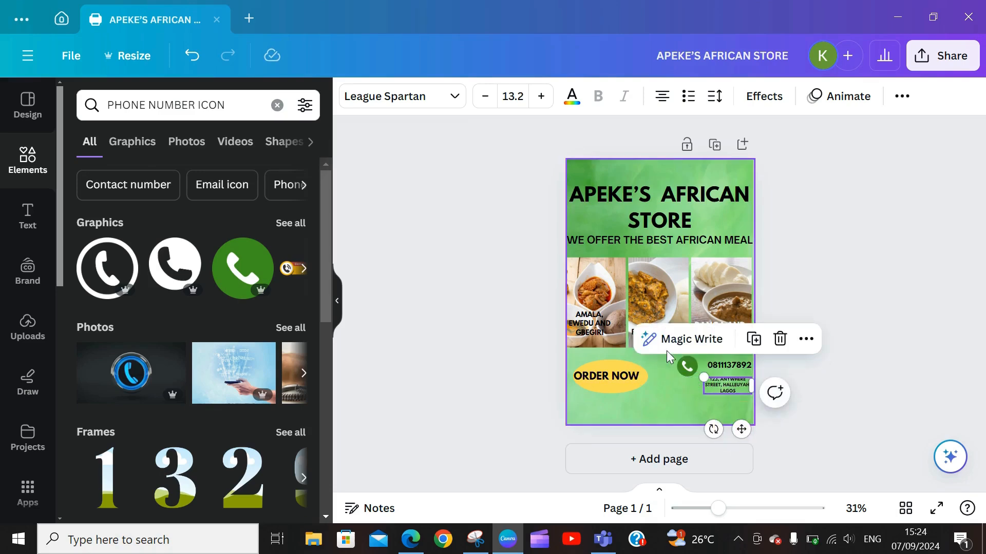
Step: Enlarge the address text slightly and search Elements for LOCATION
left_click(541, 96)
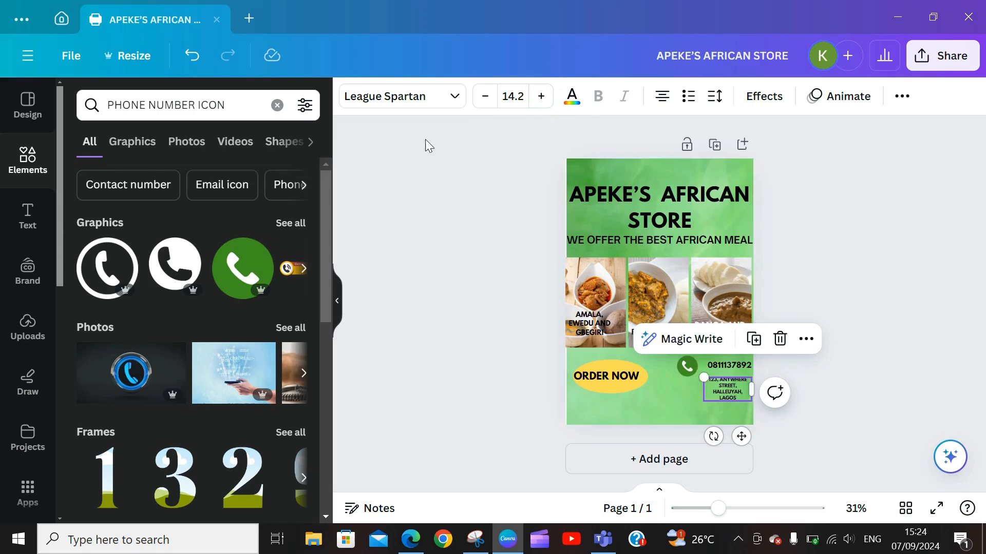
left_click(198, 105)
key("shift+Home")
type("LOCATION")
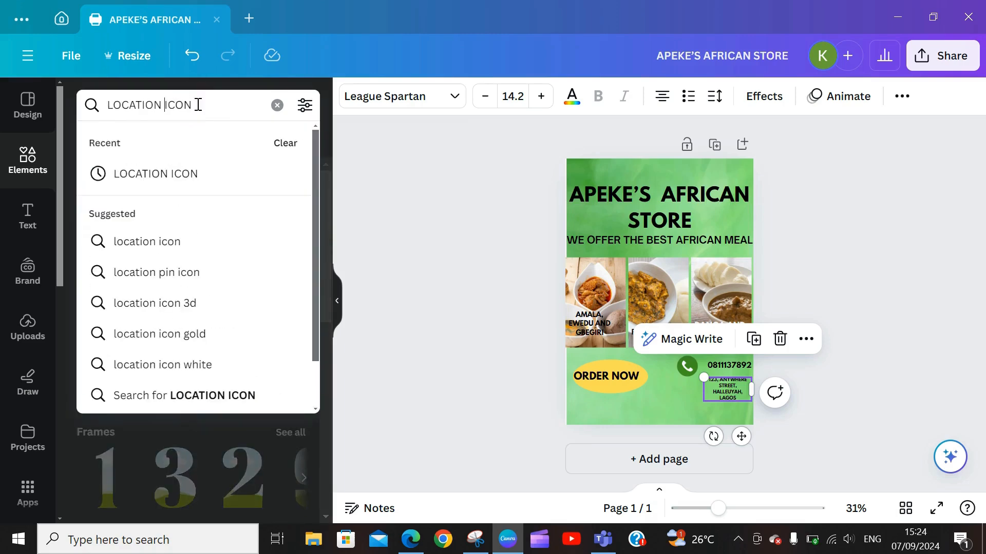
key("Return")
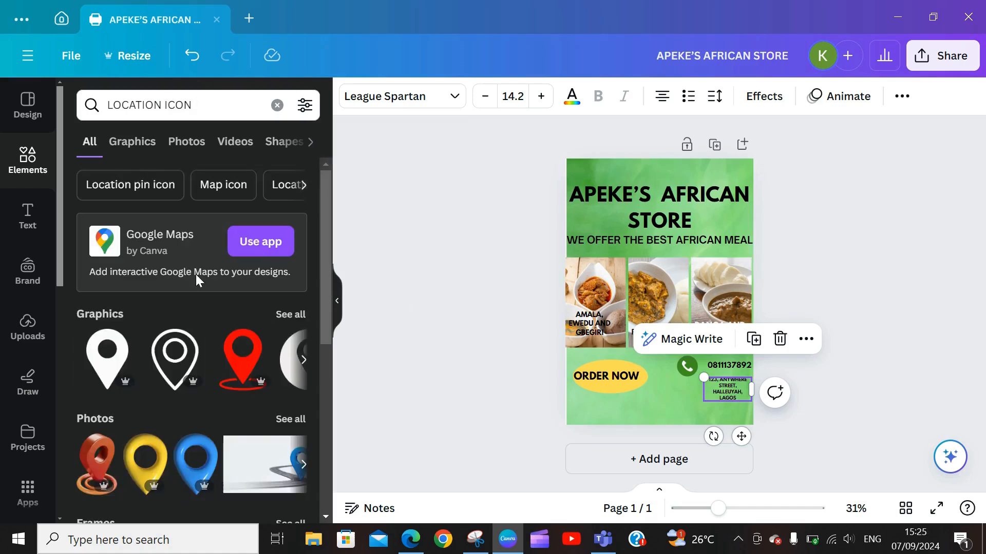
Step: Add a map-pin graphic and shrink it into place beside the address
left_click(291, 315)
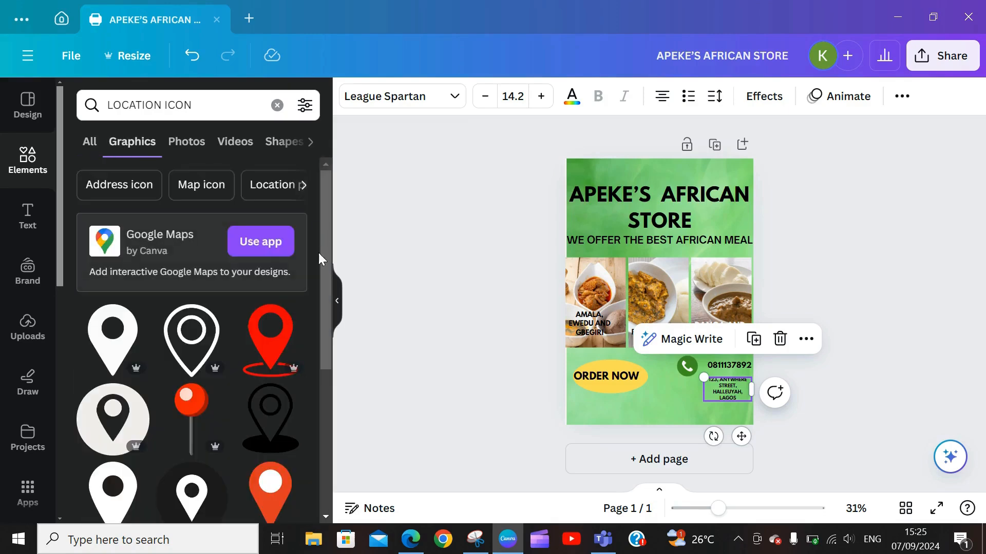
left_click_drag(325, 288, 359, 463)
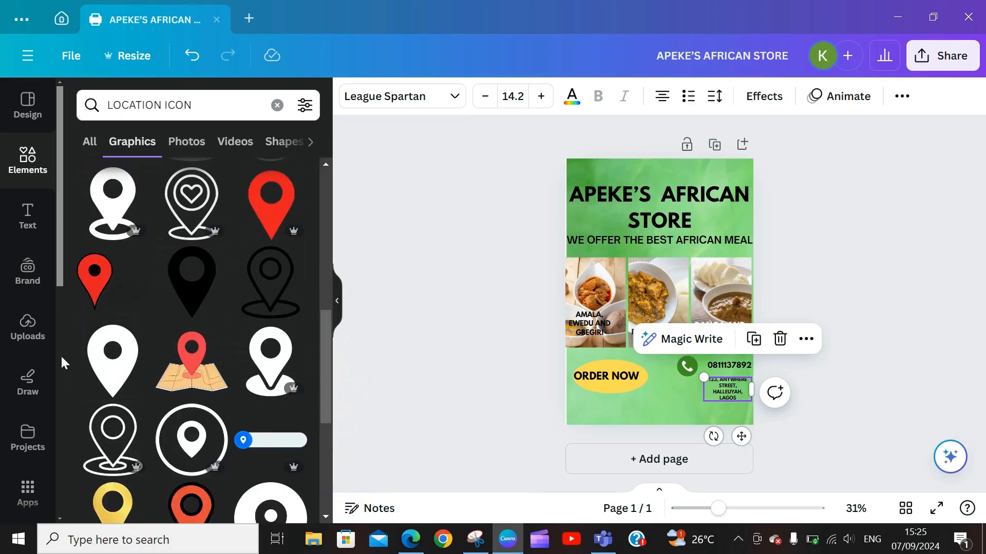
left_click(197, 361)
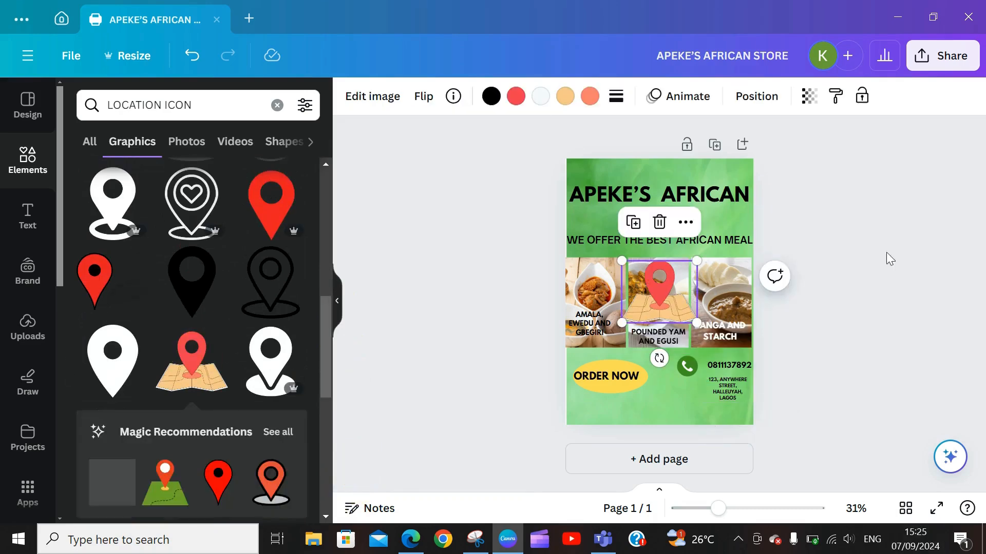
left_click_drag(675, 320, 697, 416)
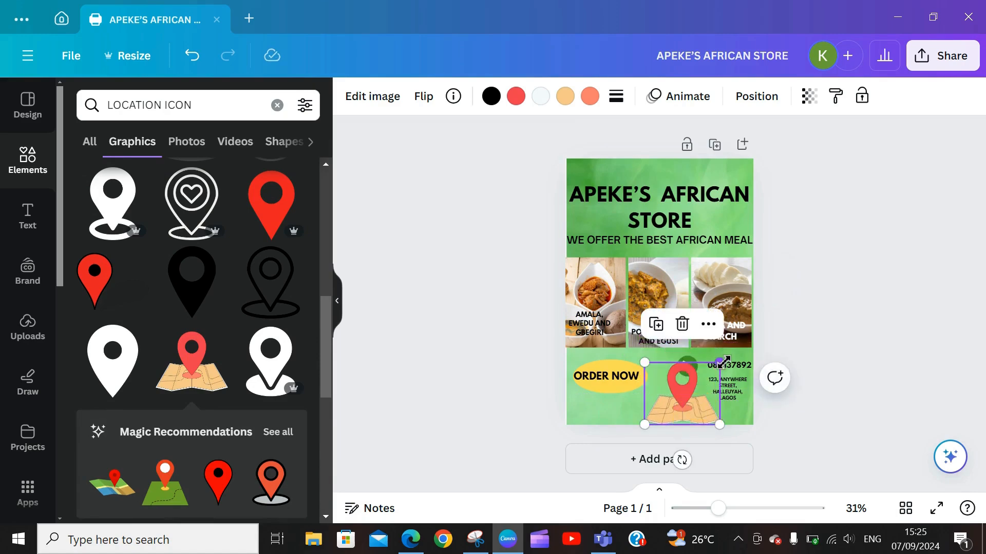
left_click_drag(719, 362, 692, 394)
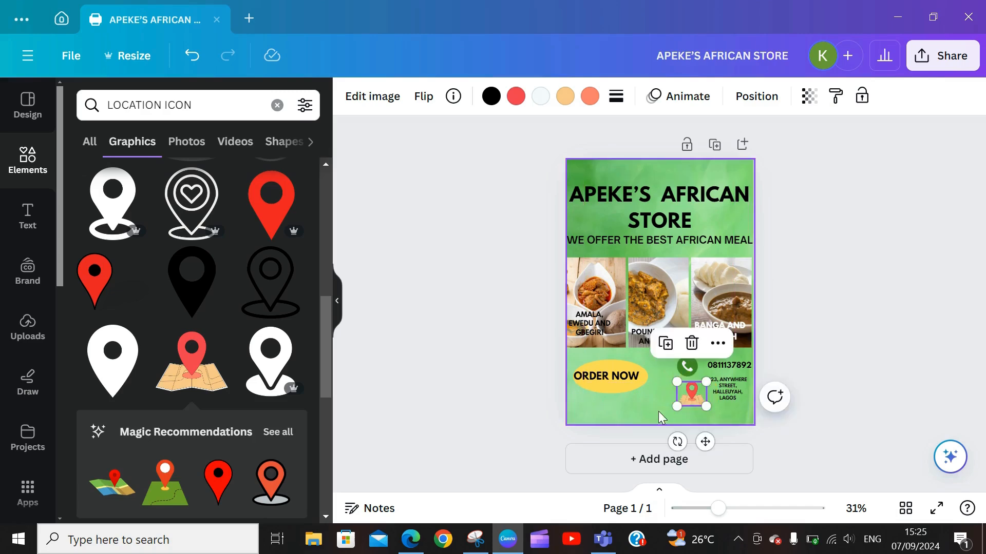
left_click(632, 404)
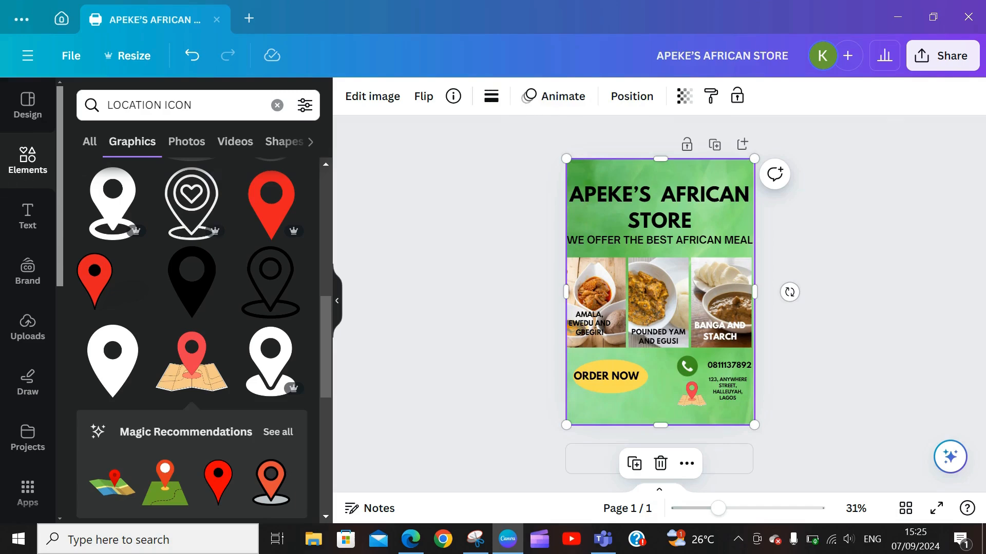
Step: Search for social media icons, list all graphics, and add the blue thumbs-up graphic
left_click(277, 105)
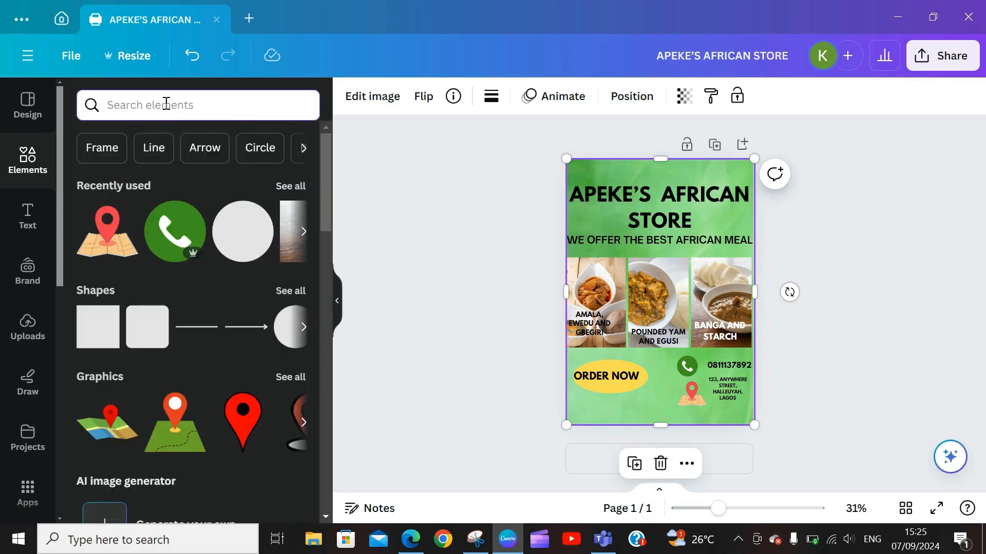
type("SOCIAL")
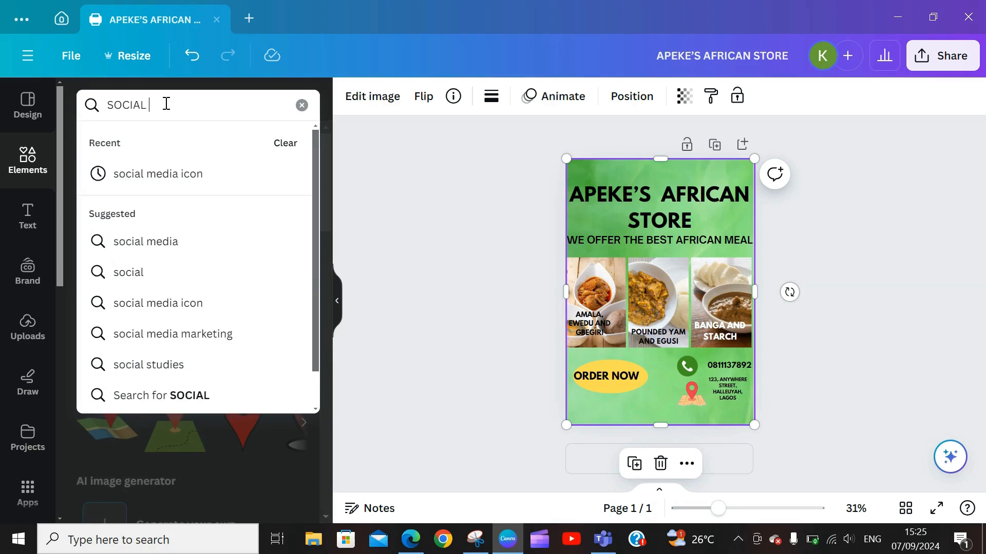
type(" MEI")
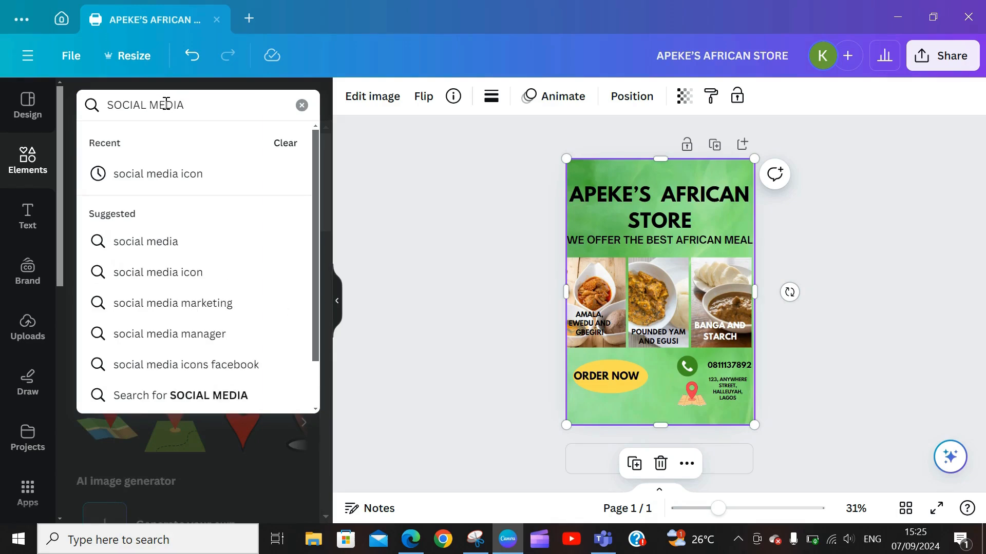
type("IA ICONS")
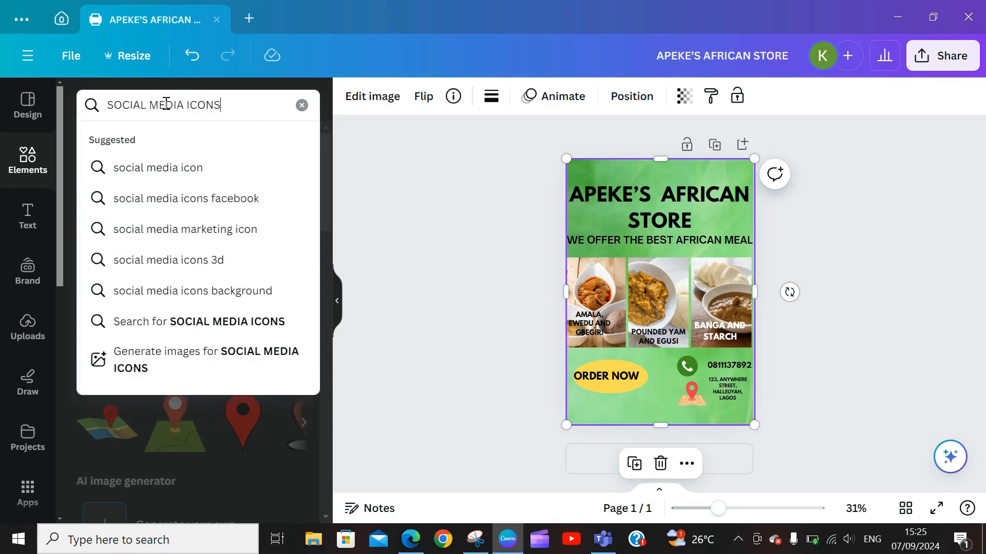
key("Return")
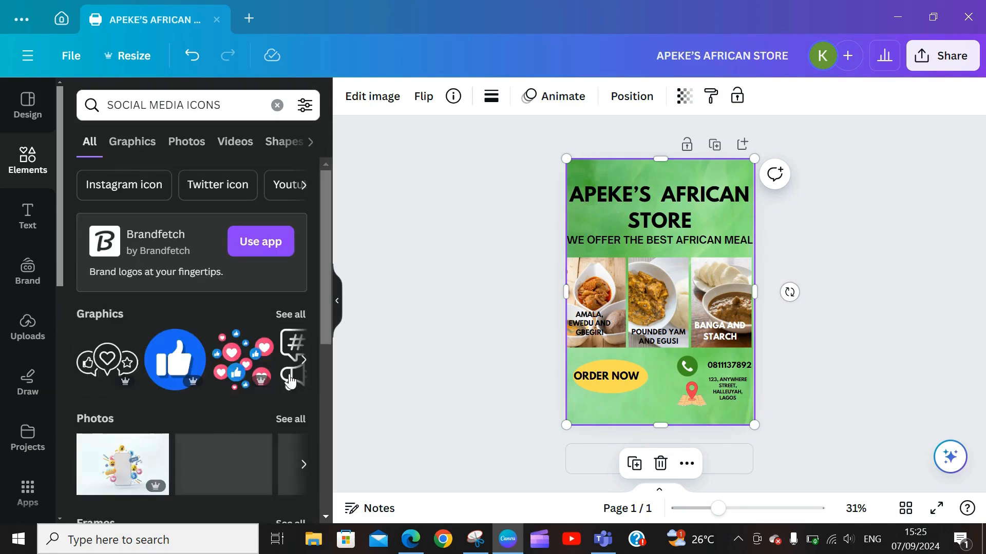
left_click(293, 313)
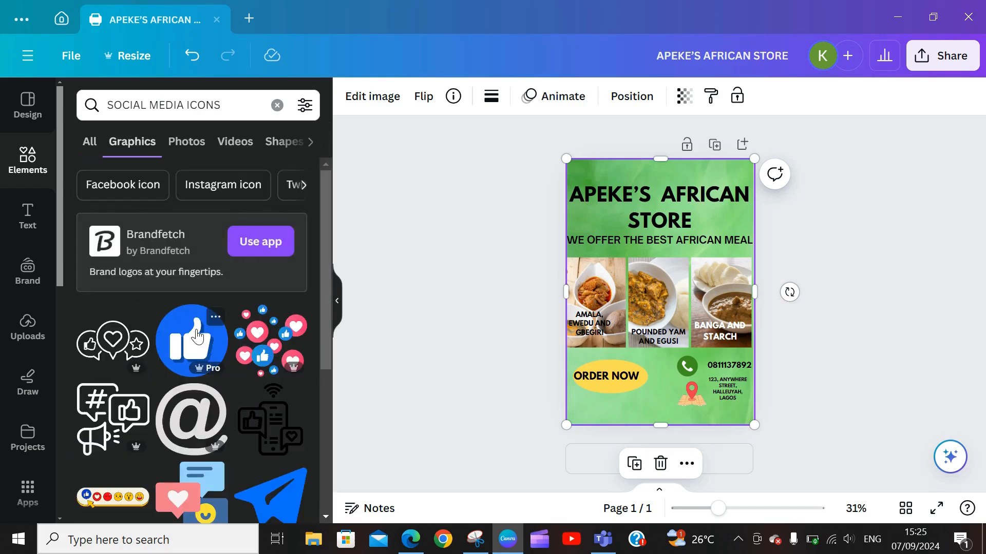
left_click(191, 340)
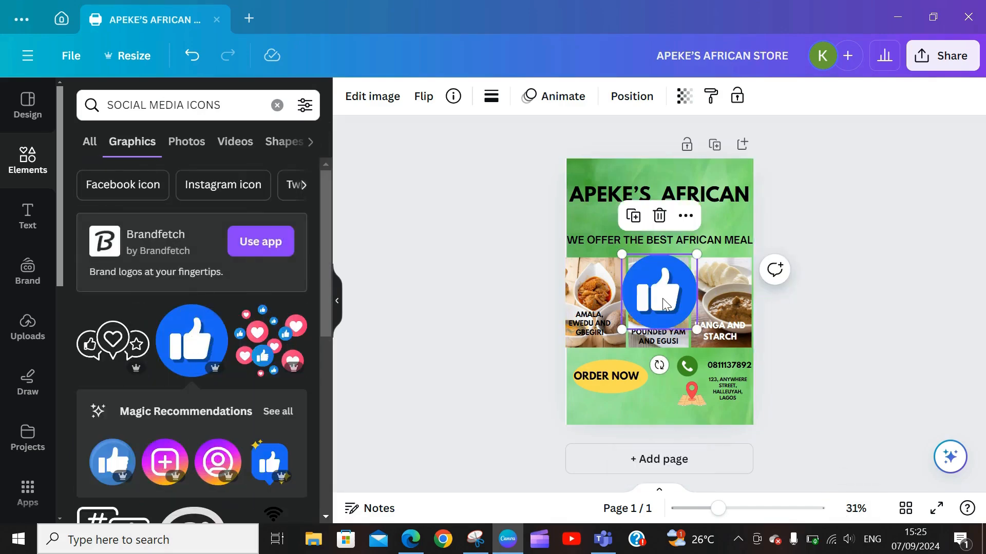
Step: Shrink the thumbs-up and gradient plus-square icons and place them side by side at bottom right
left_click_drag(661, 296, 668, 396)
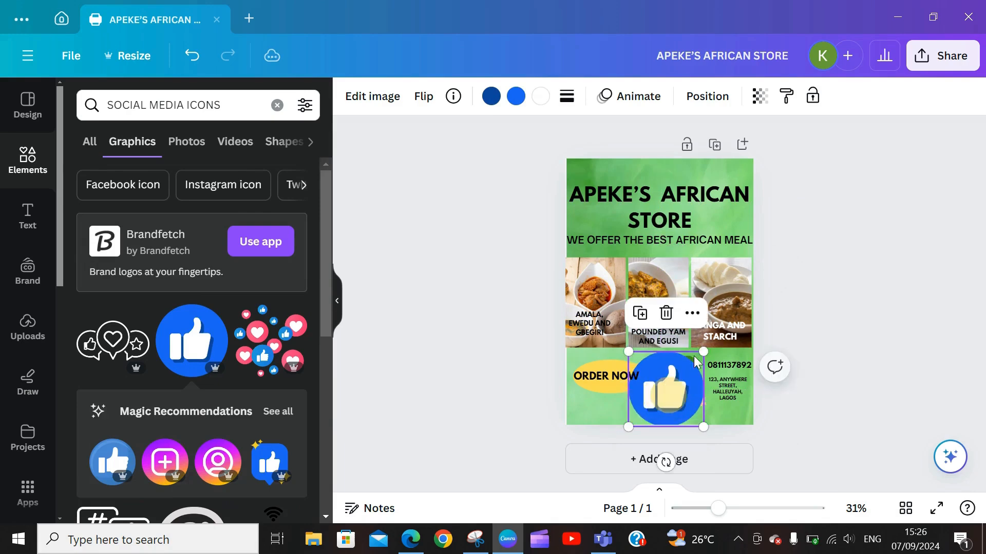
left_click_drag(703, 353, 672, 412)
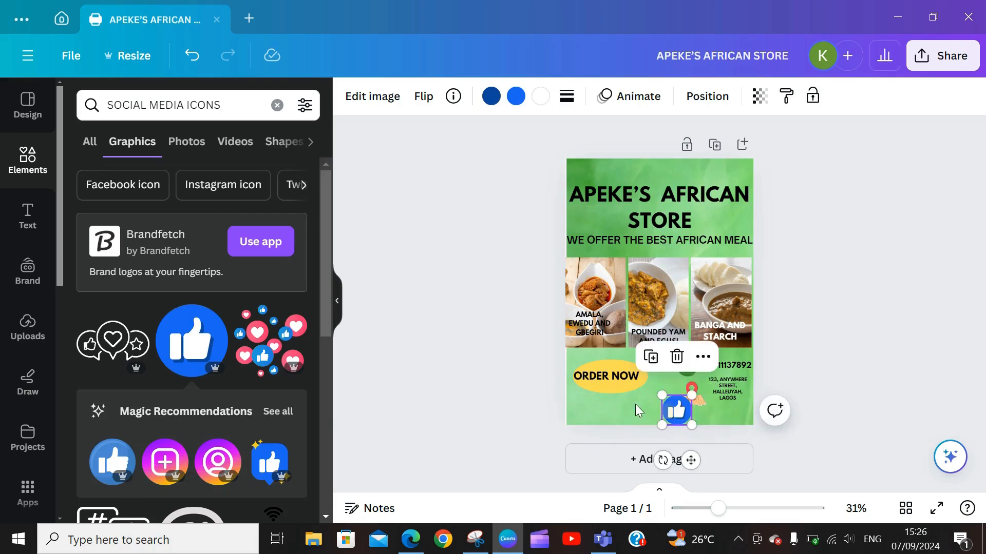
left_click(157, 462)
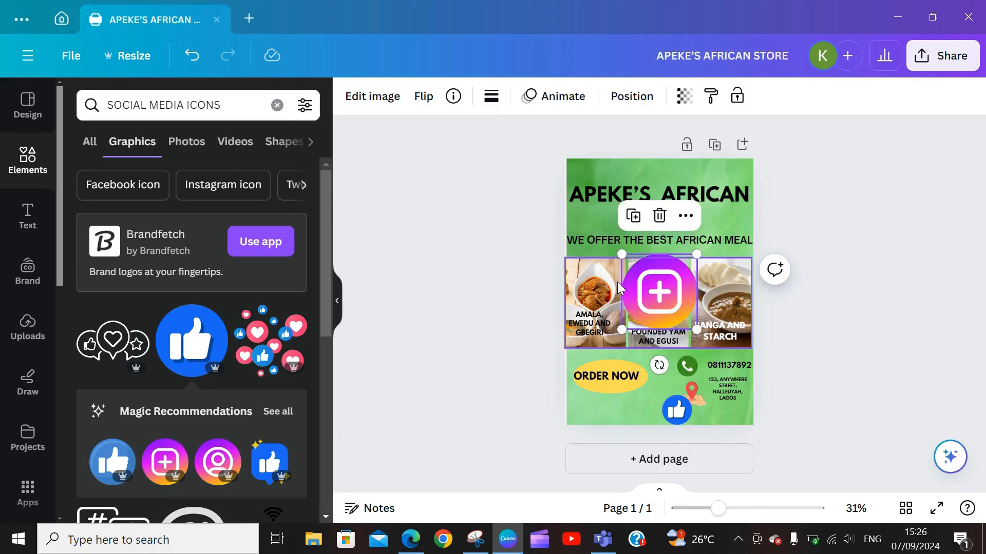
left_click_drag(654, 296, 710, 395)
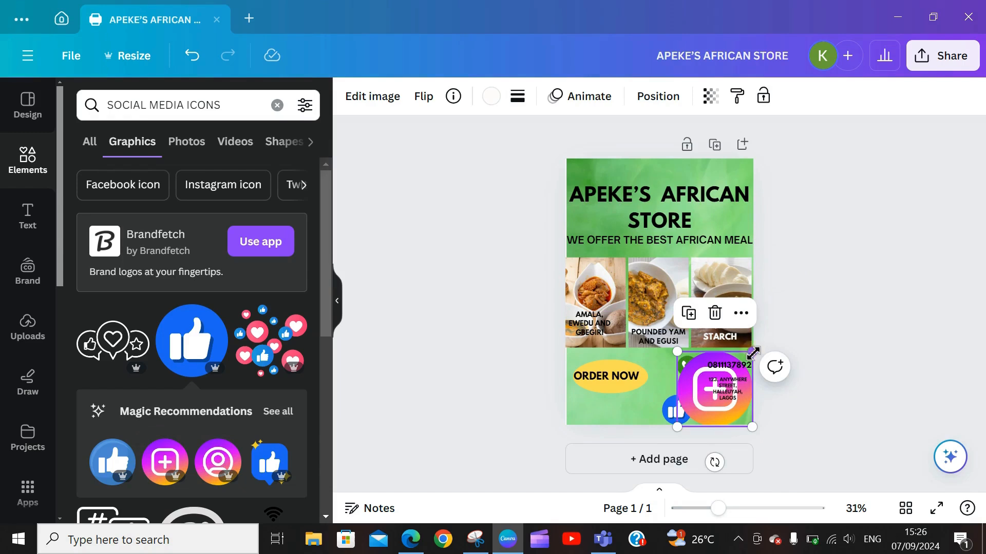
left_click_drag(752, 352, 715, 412)
left_click_drag(721, 417, 687, 402)
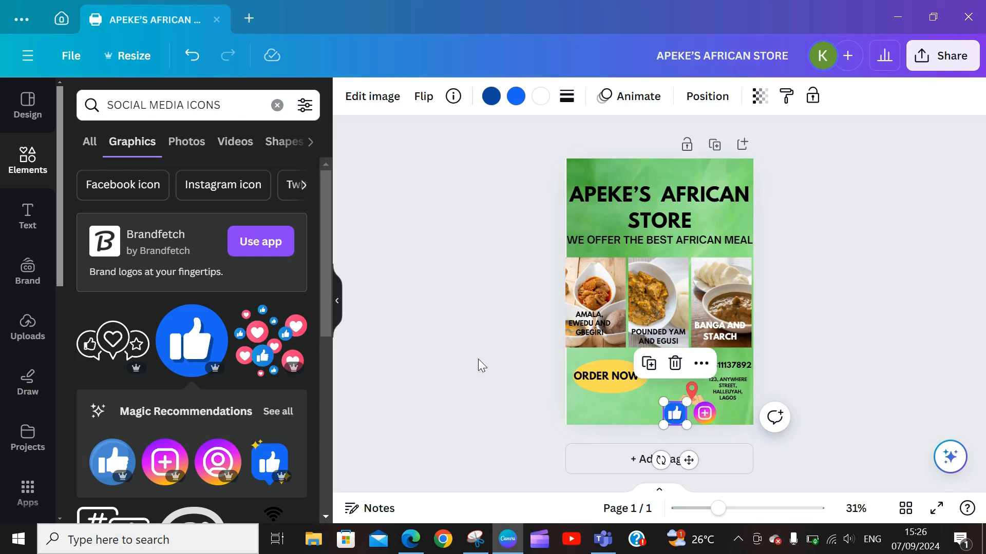
left_click_drag(324, 330, 337, 455)
Step: Add the blue paper-plane icon, shrunk to icon size, beside the Instagram icon at the bottom right
left_click(281, 364)
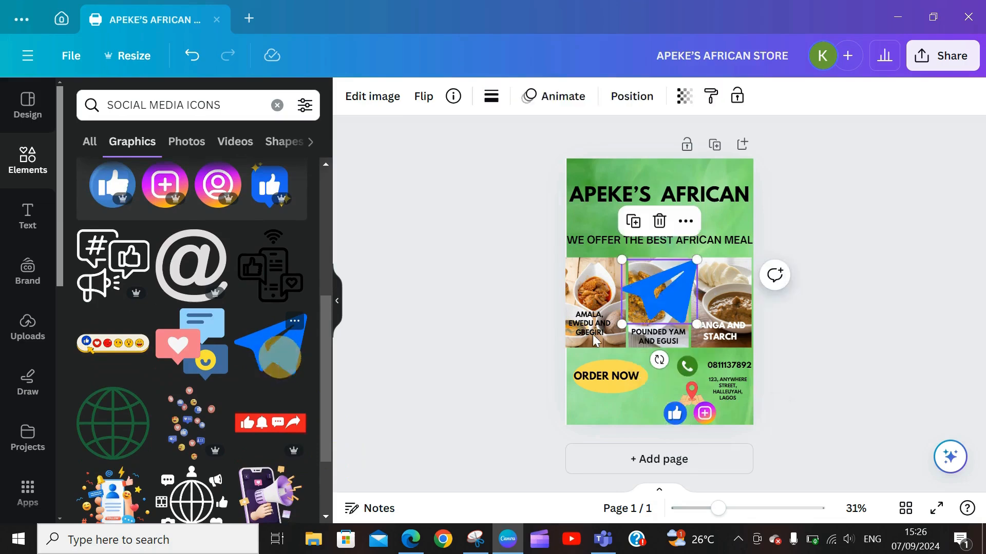
left_click_drag(655, 291, 725, 393)
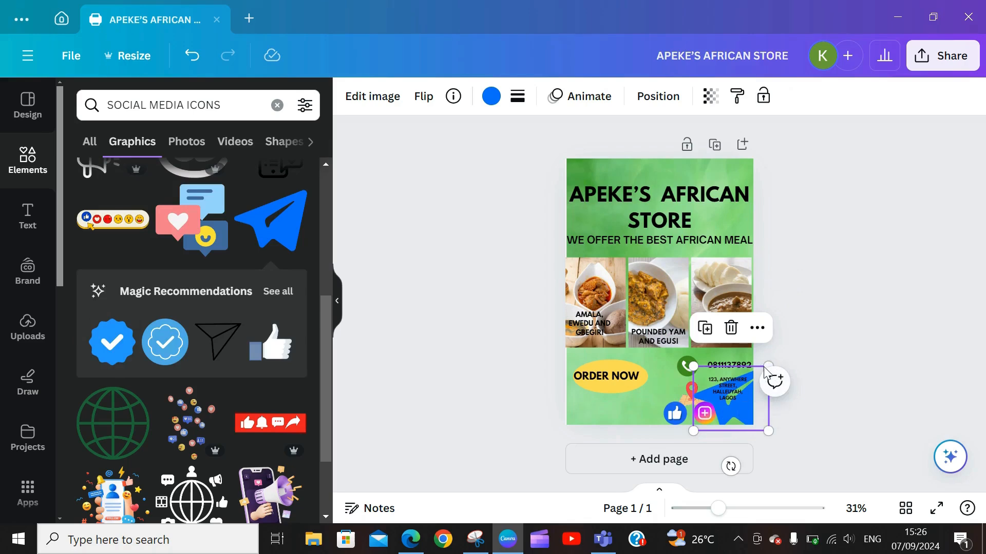
left_click_drag(769, 365, 733, 412)
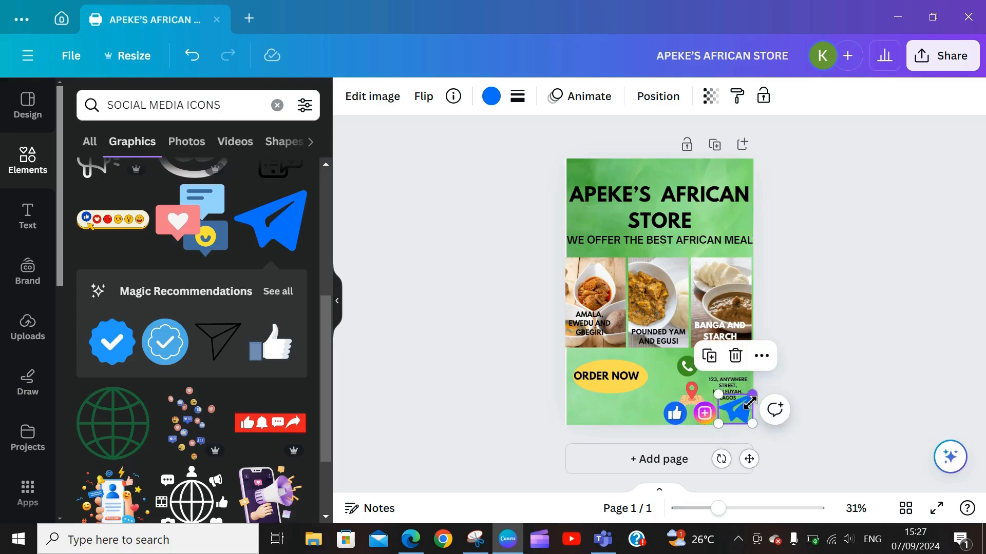
left_click_drag(751, 400, 745, 400)
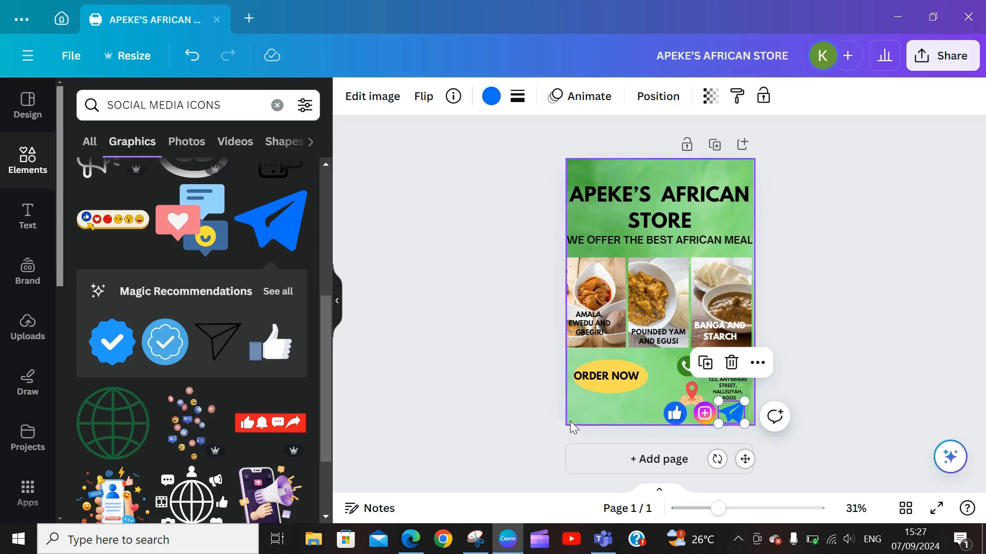
left_click(617, 411)
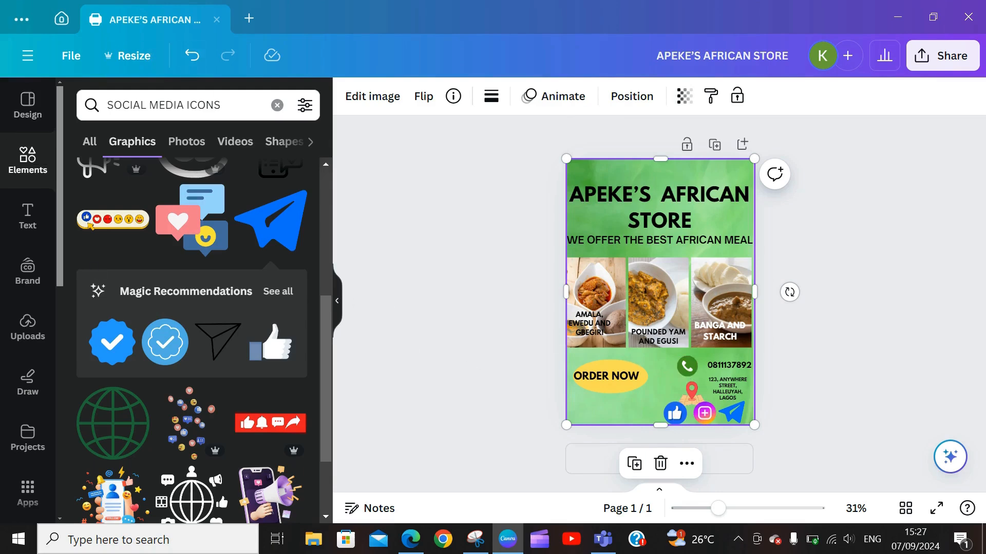
left_click(6, 165)
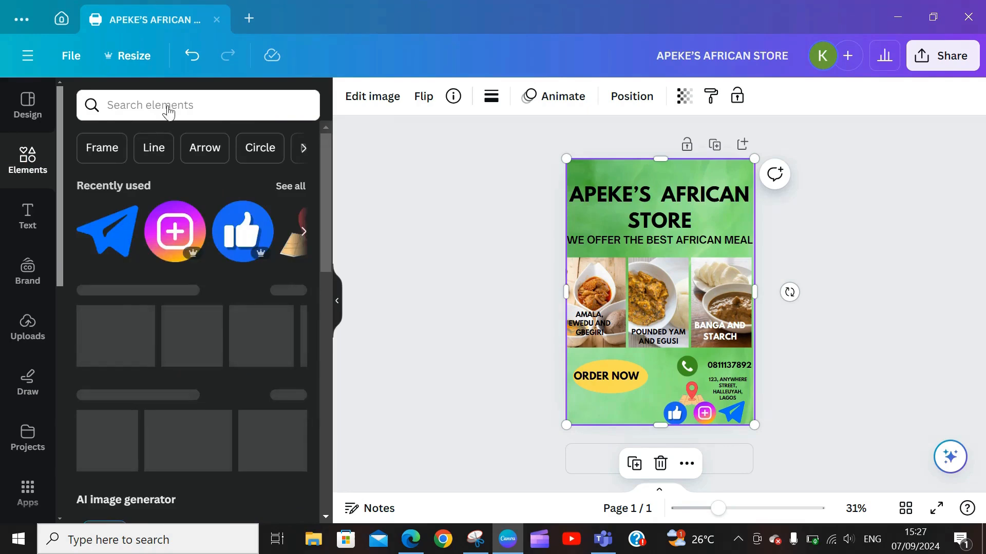
Step: Search elements for BACKGROUND, view all graphics results, and add the pink watercolour graphic
left_click(169, 106)
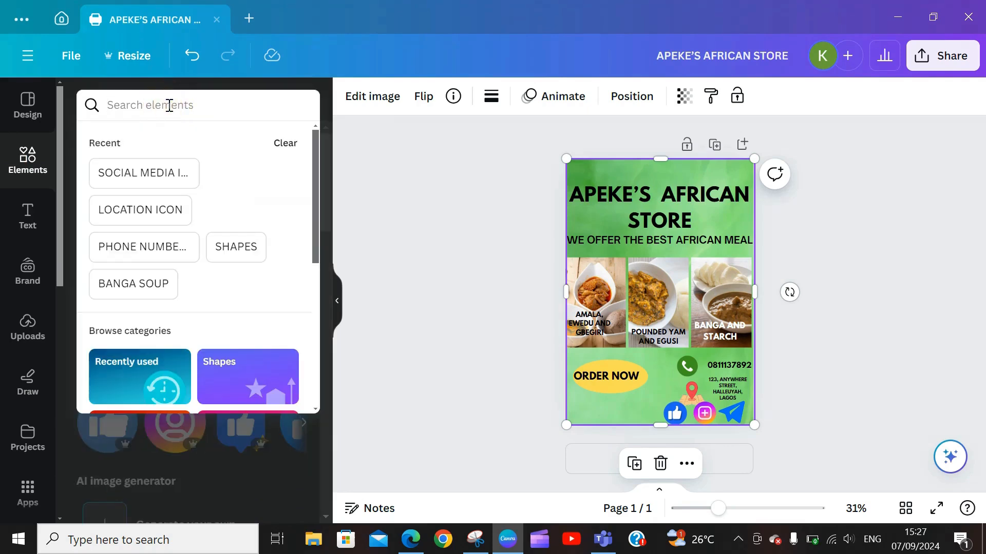
type("BACKGR")
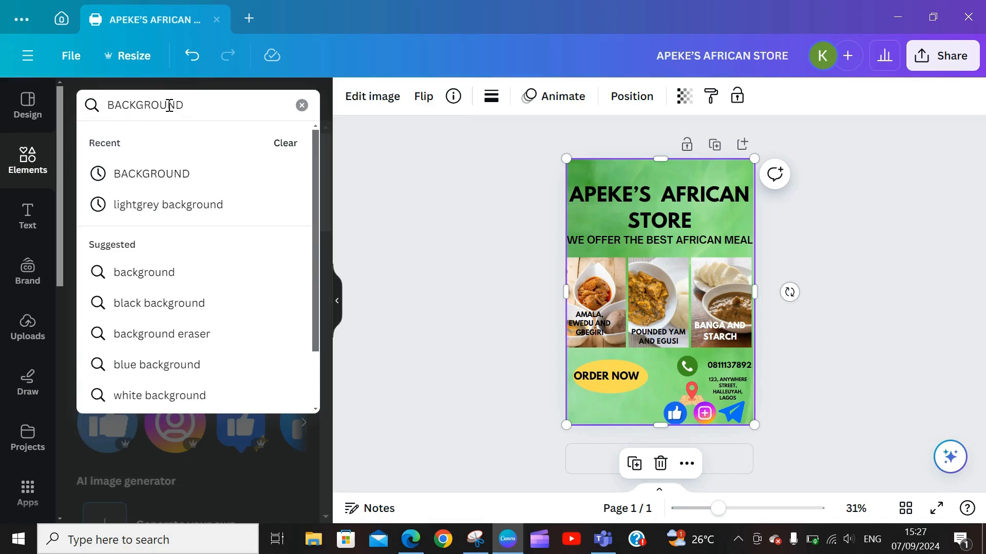
type("OUND")
key("Return")
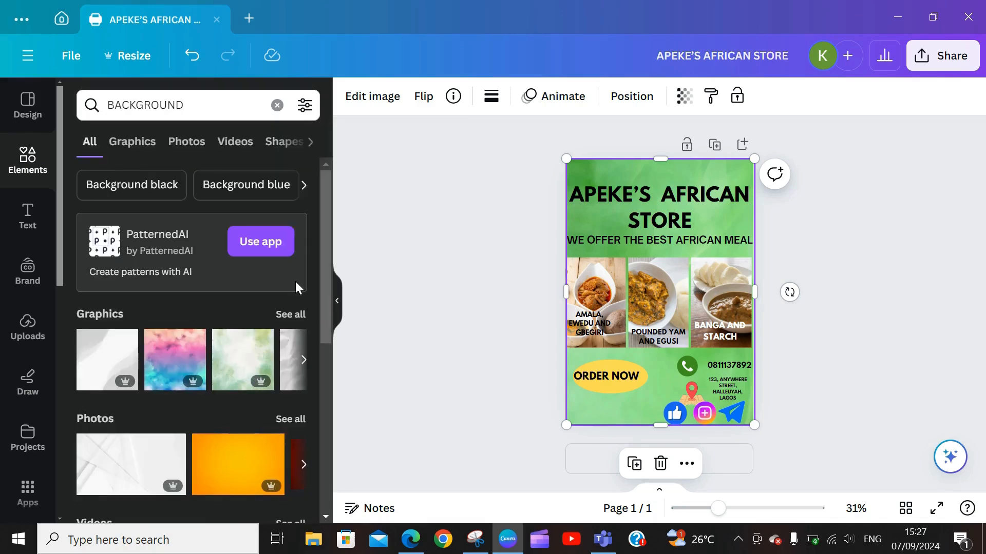
left_click_drag(327, 286, 334, 350)
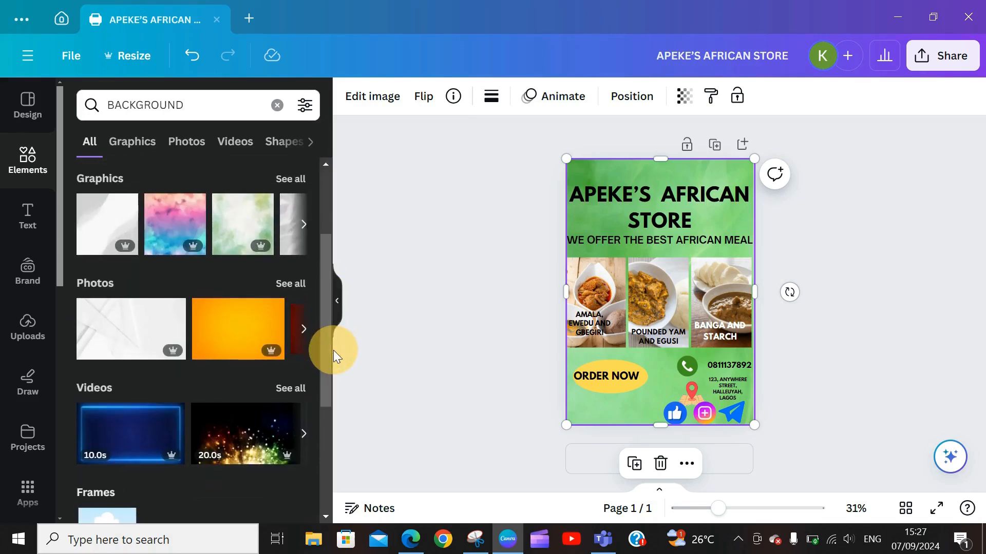
left_click(285, 179)
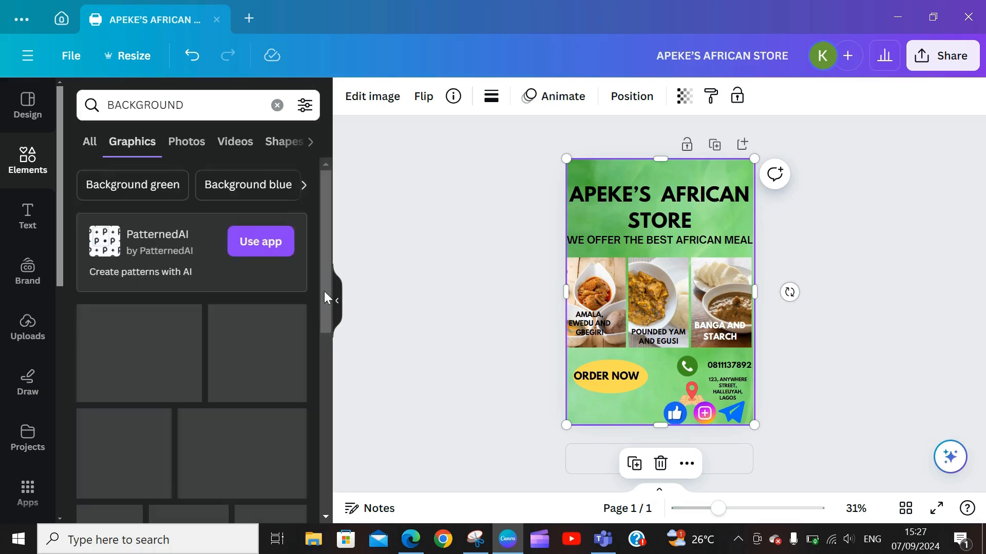
left_click_drag(328, 284, 332, 352)
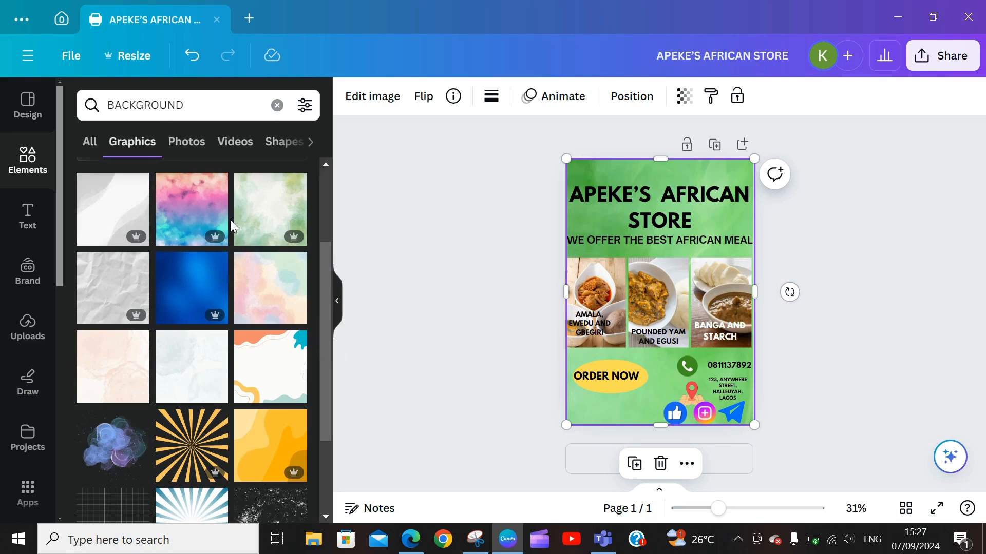
left_click(177, 205)
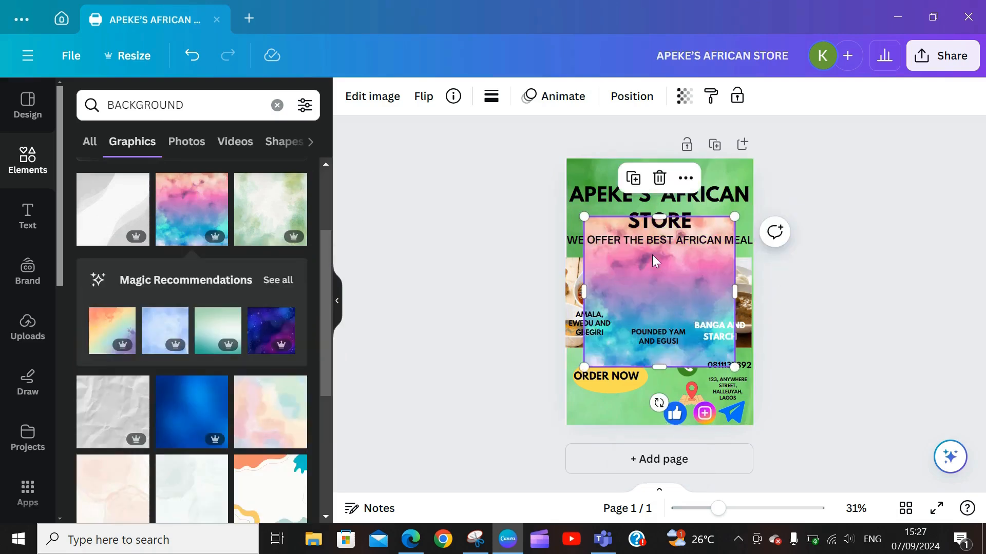
Step: Replace the pink graphic with the green watercolour, stretched across the flyer's top edge to edge
left_click(659, 178)
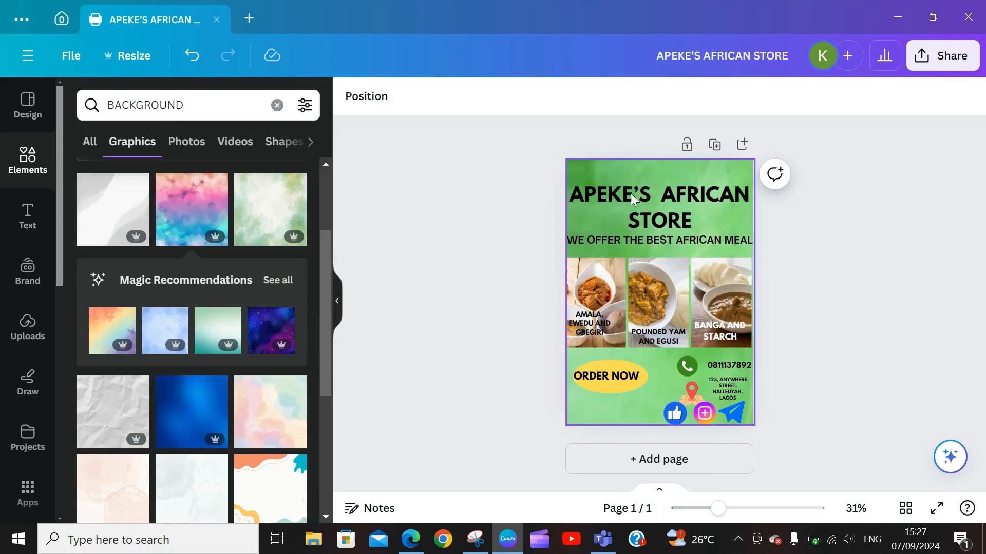
left_click(245, 202)
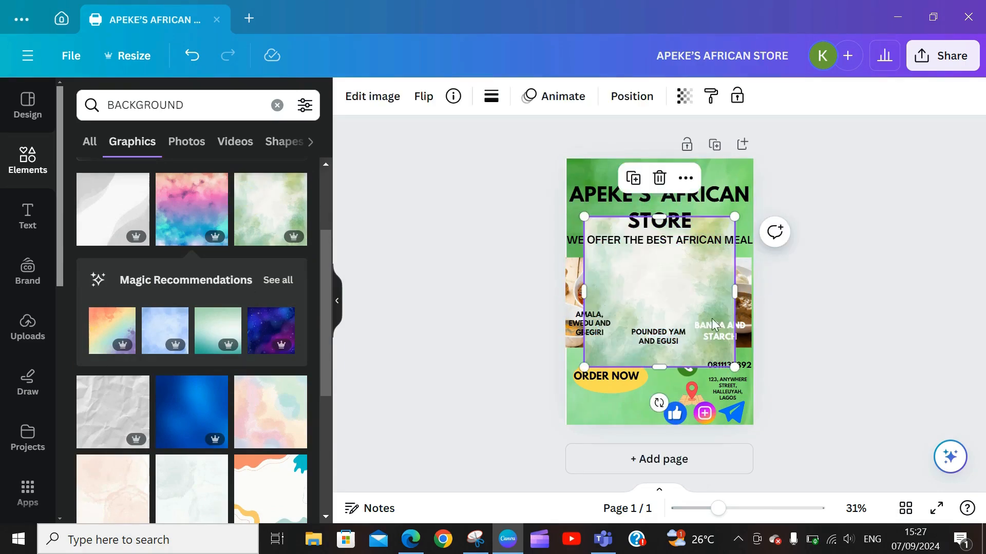
left_click_drag(665, 282, 675, 229)
left_click_drag(646, 296, 667, 172)
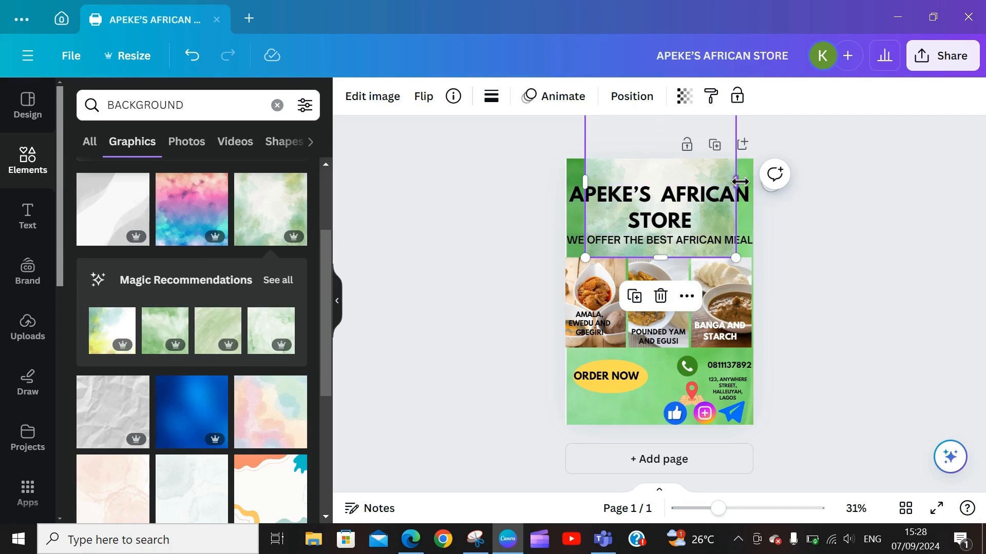
left_click_drag(740, 182, 752, 182)
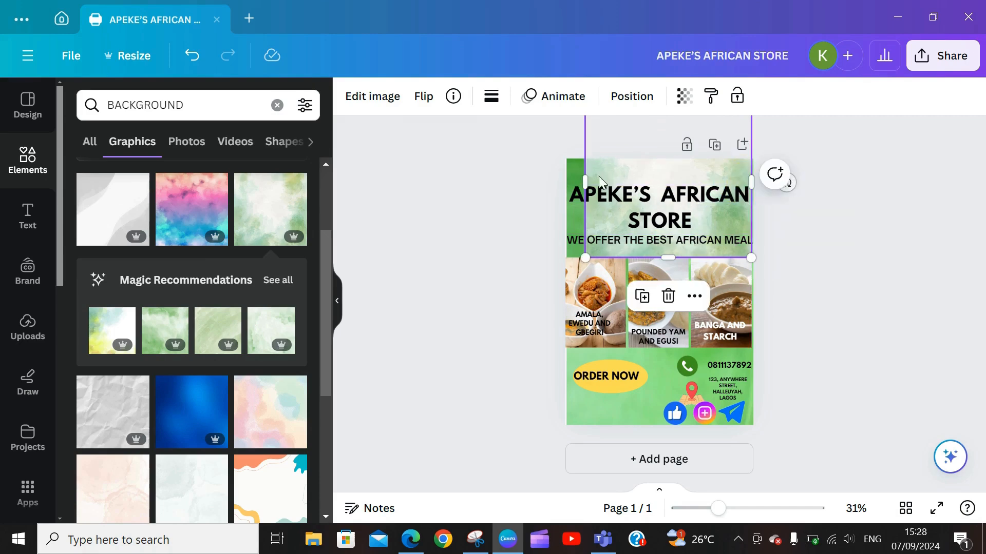
left_click_drag(590, 183, 572, 185)
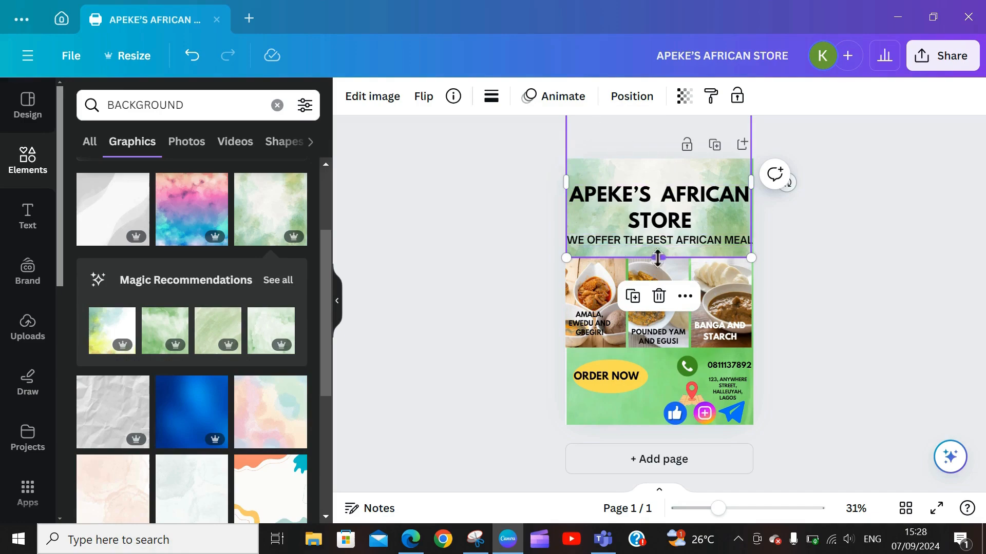
Step: Set the green watercolour's transparency to 64
left_click(685, 96)
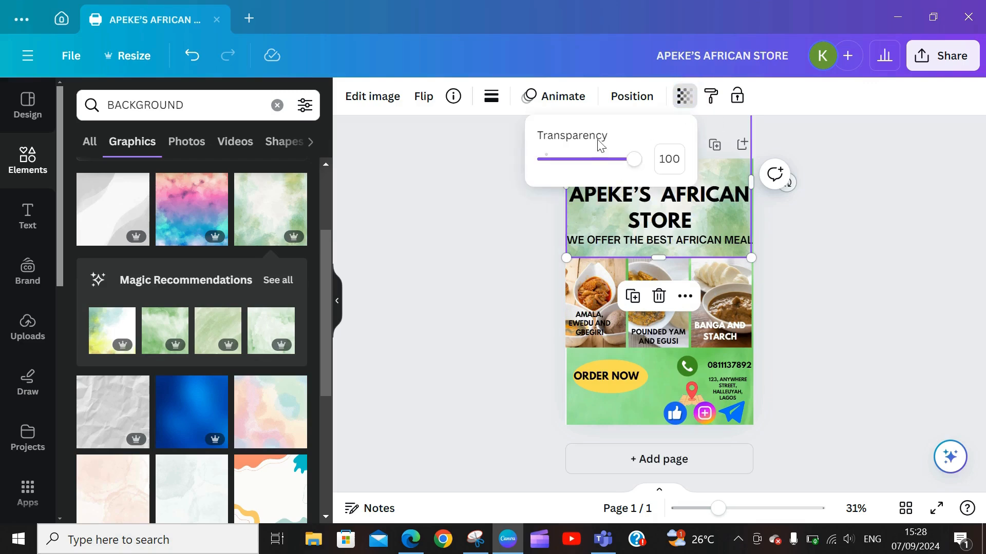
left_click(590, 159)
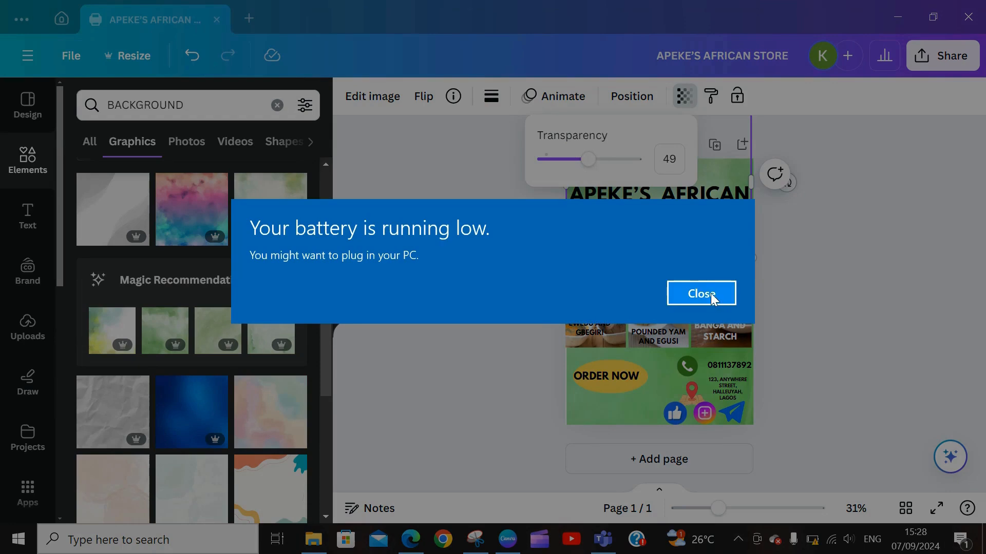
left_click(711, 293)
left_click(602, 161)
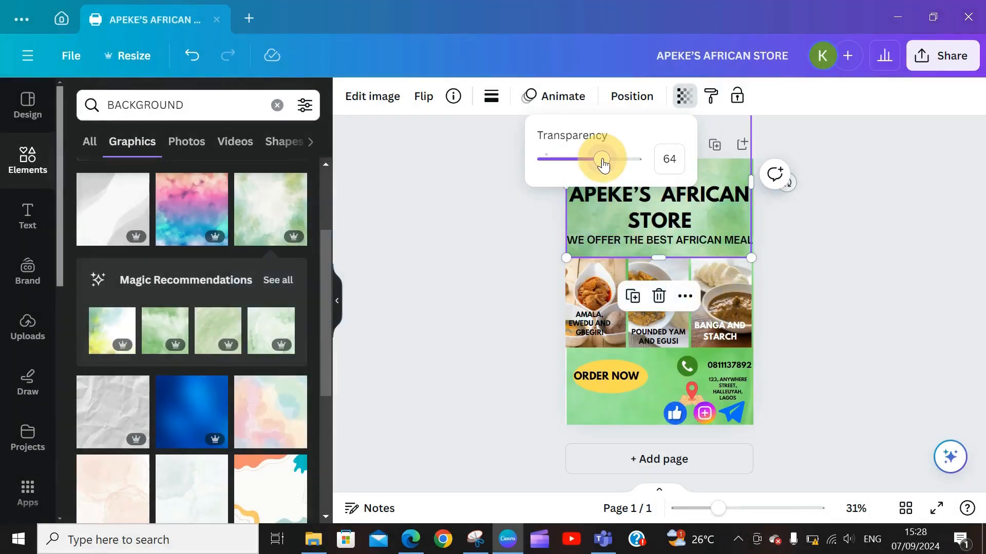
left_click(664, 378)
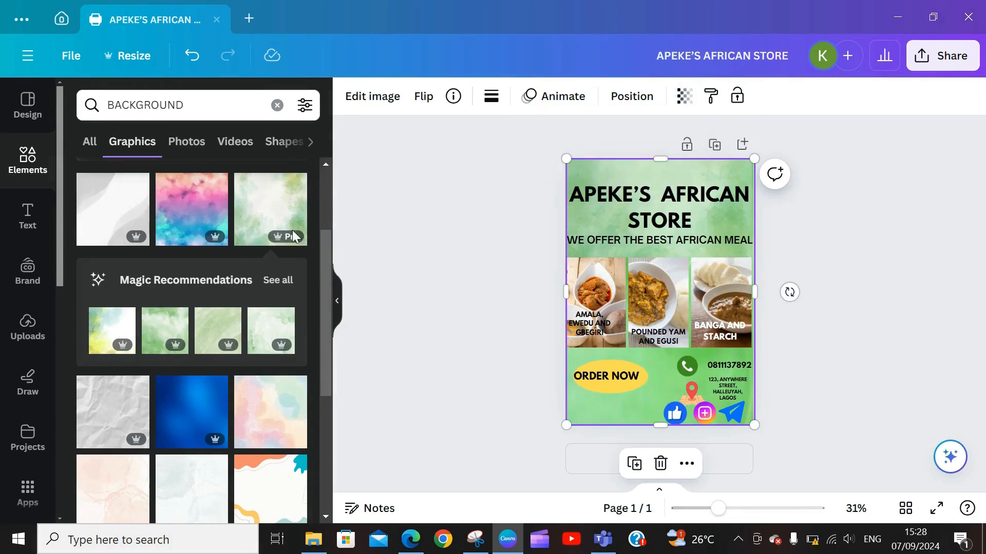
Step: Try a light watercolour graphic on the flyer, then delete it
left_click_drag(323, 272, 327, 349)
scroll(319, 377, "down", 2)
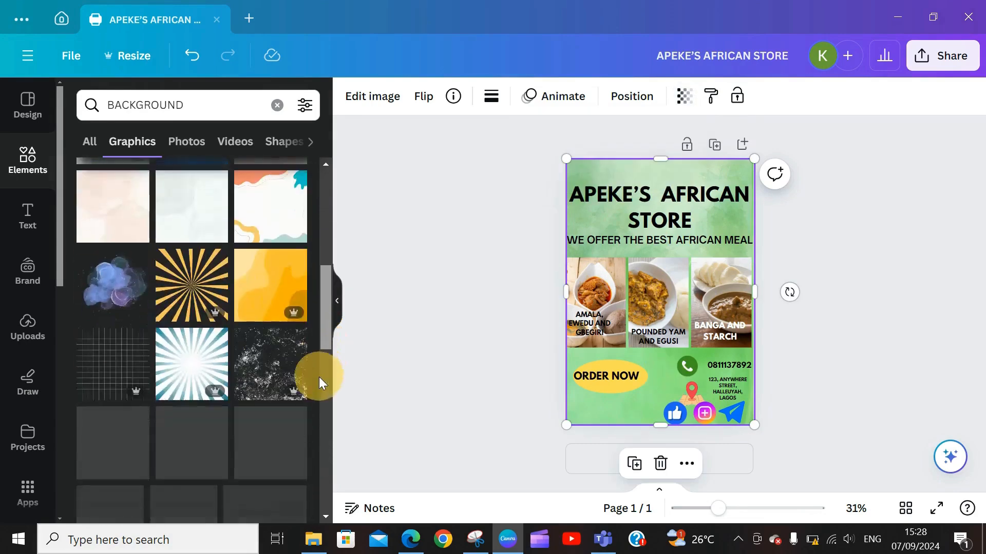
left_click(170, 192)
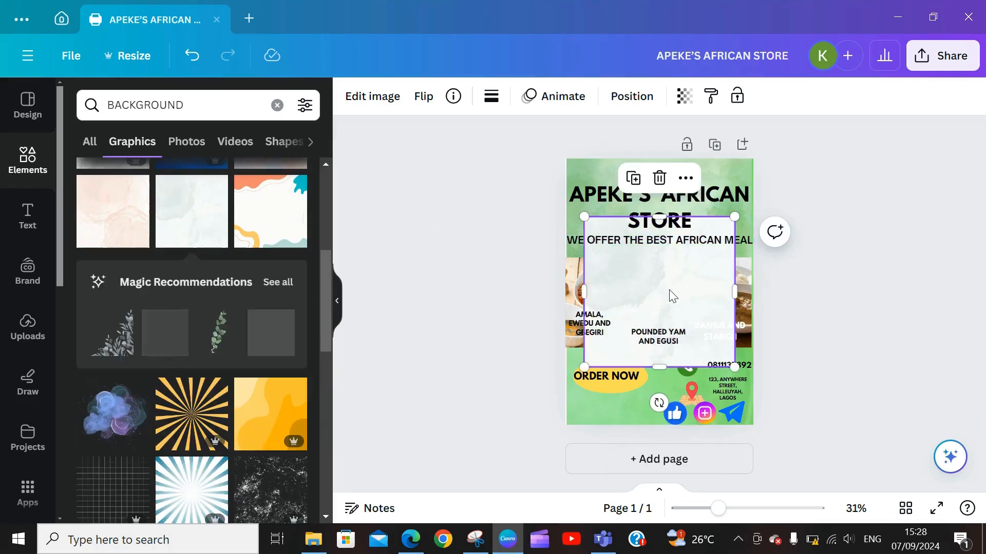
left_click_drag(669, 293, 840, 228)
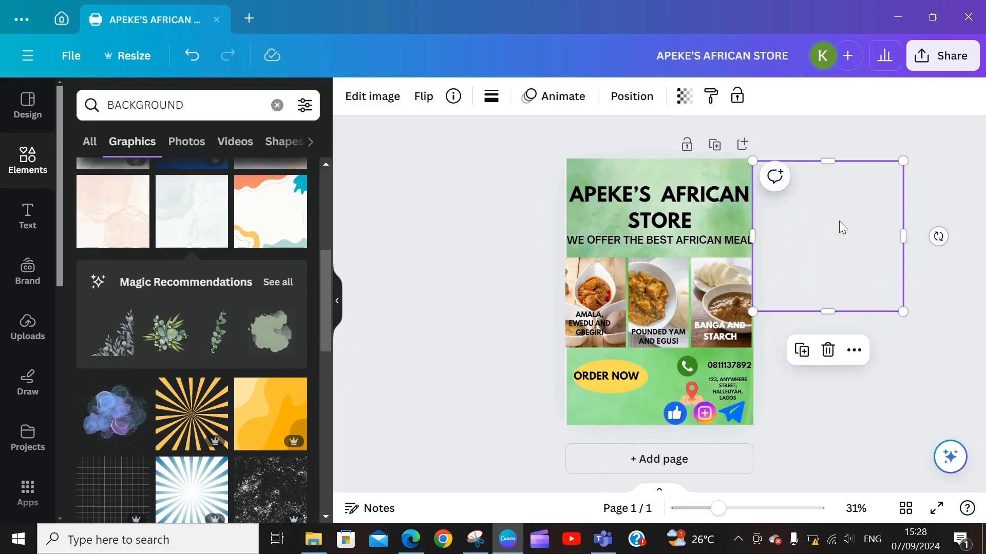
left_click(827, 348)
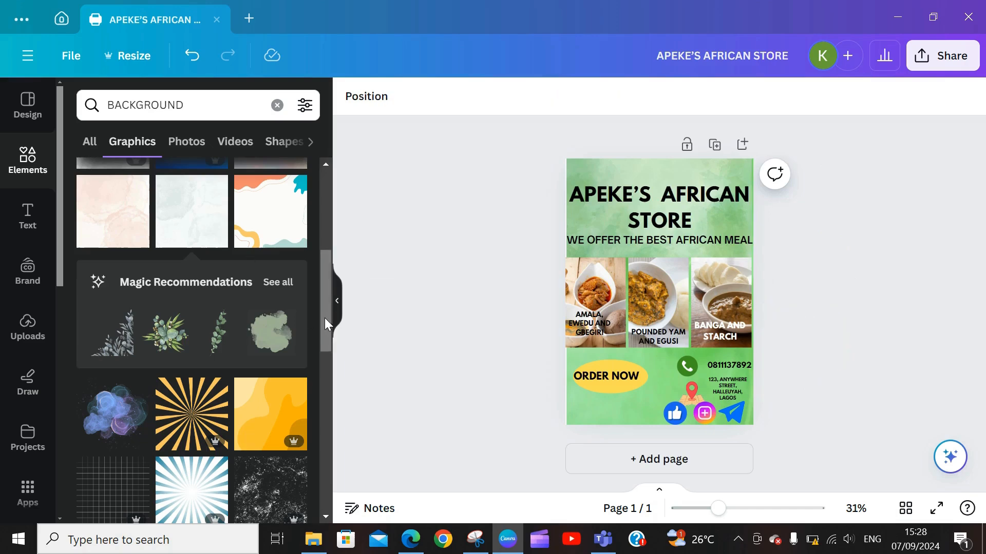
Step: Place the pastel watercolour over the flyer's lower-left at transparency 21, then deselect it
left_click_drag(324, 318, 331, 395)
left_click(192, 277)
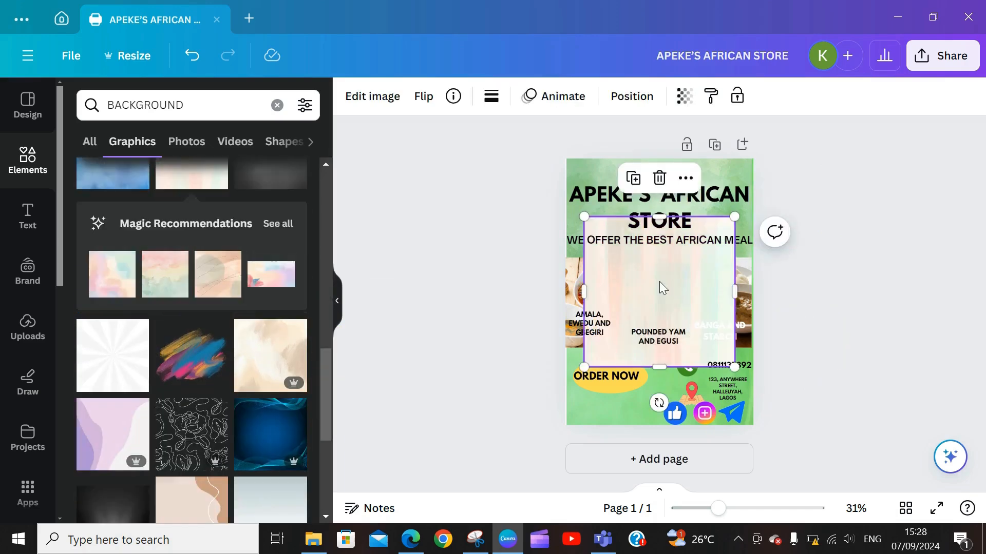
left_click_drag(660, 287, 640, 339)
left_click(682, 105)
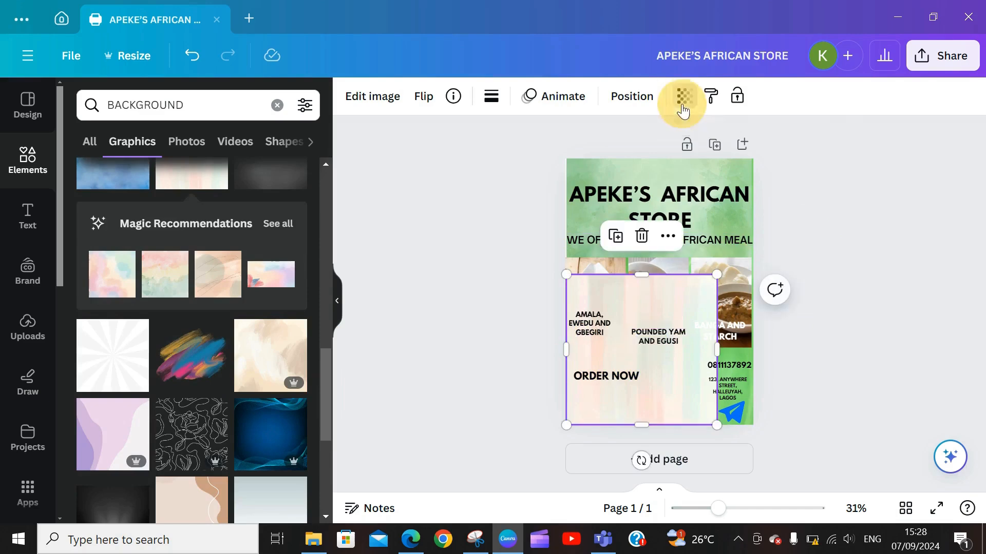
left_click_drag(587, 159, 563, 160)
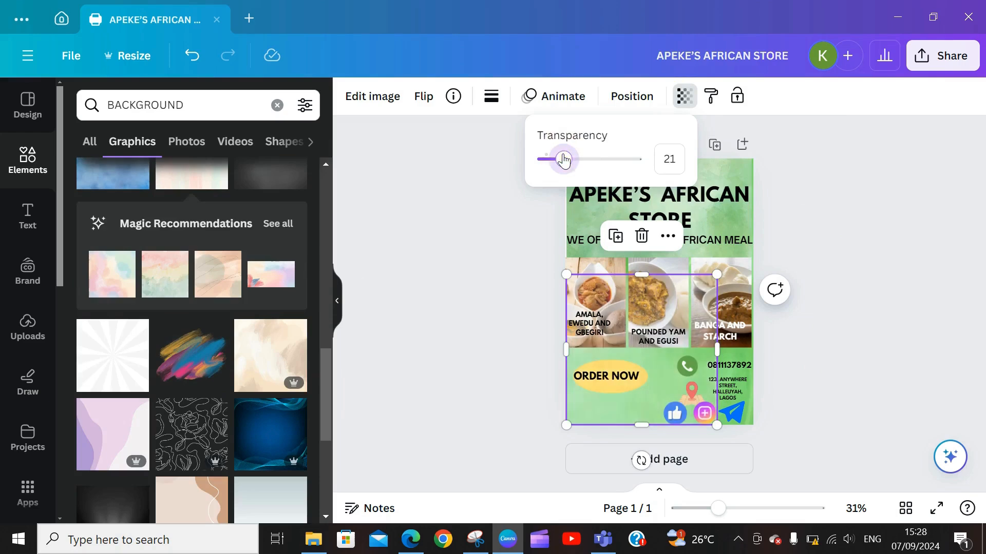
left_click(800, 201)
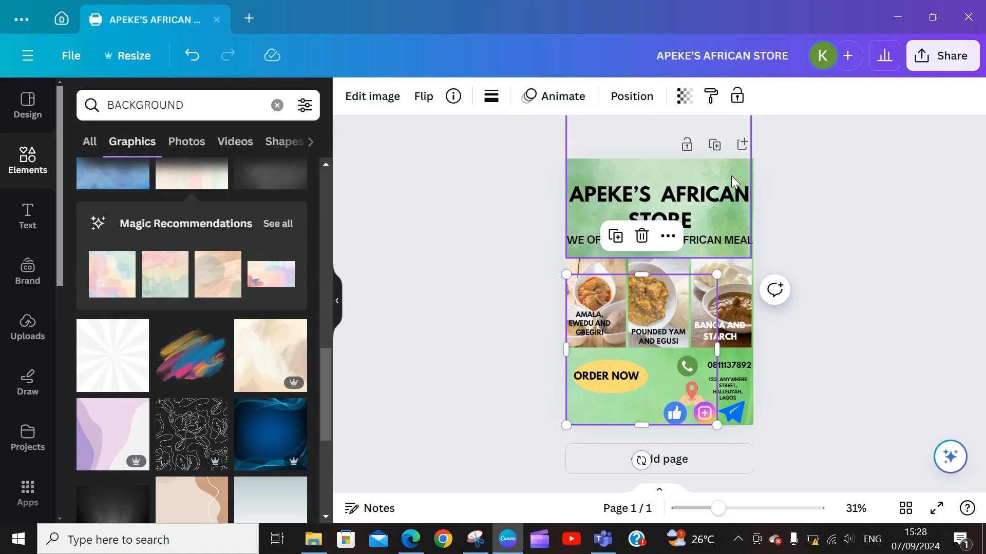
left_click(770, 226)
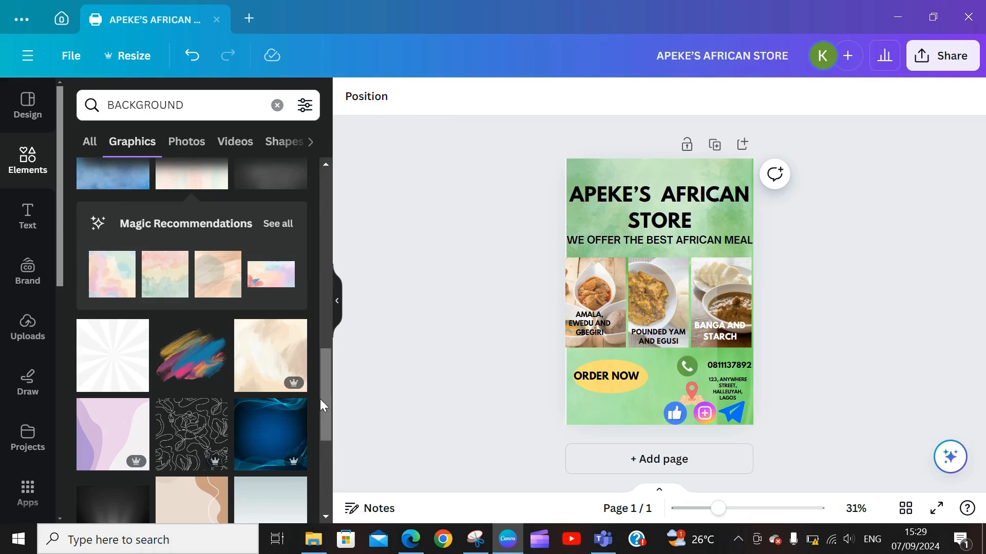
left_click_drag(319, 399, 346, 190)
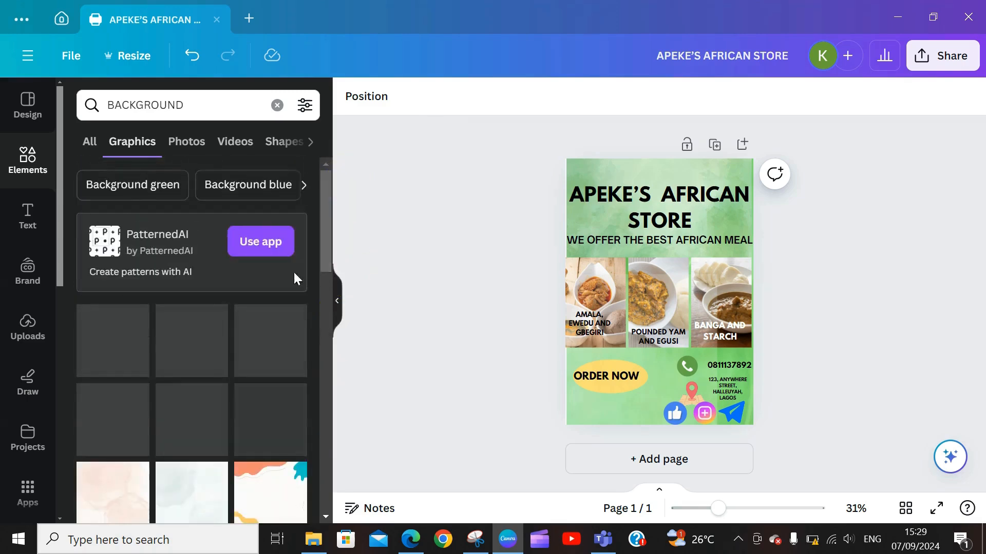